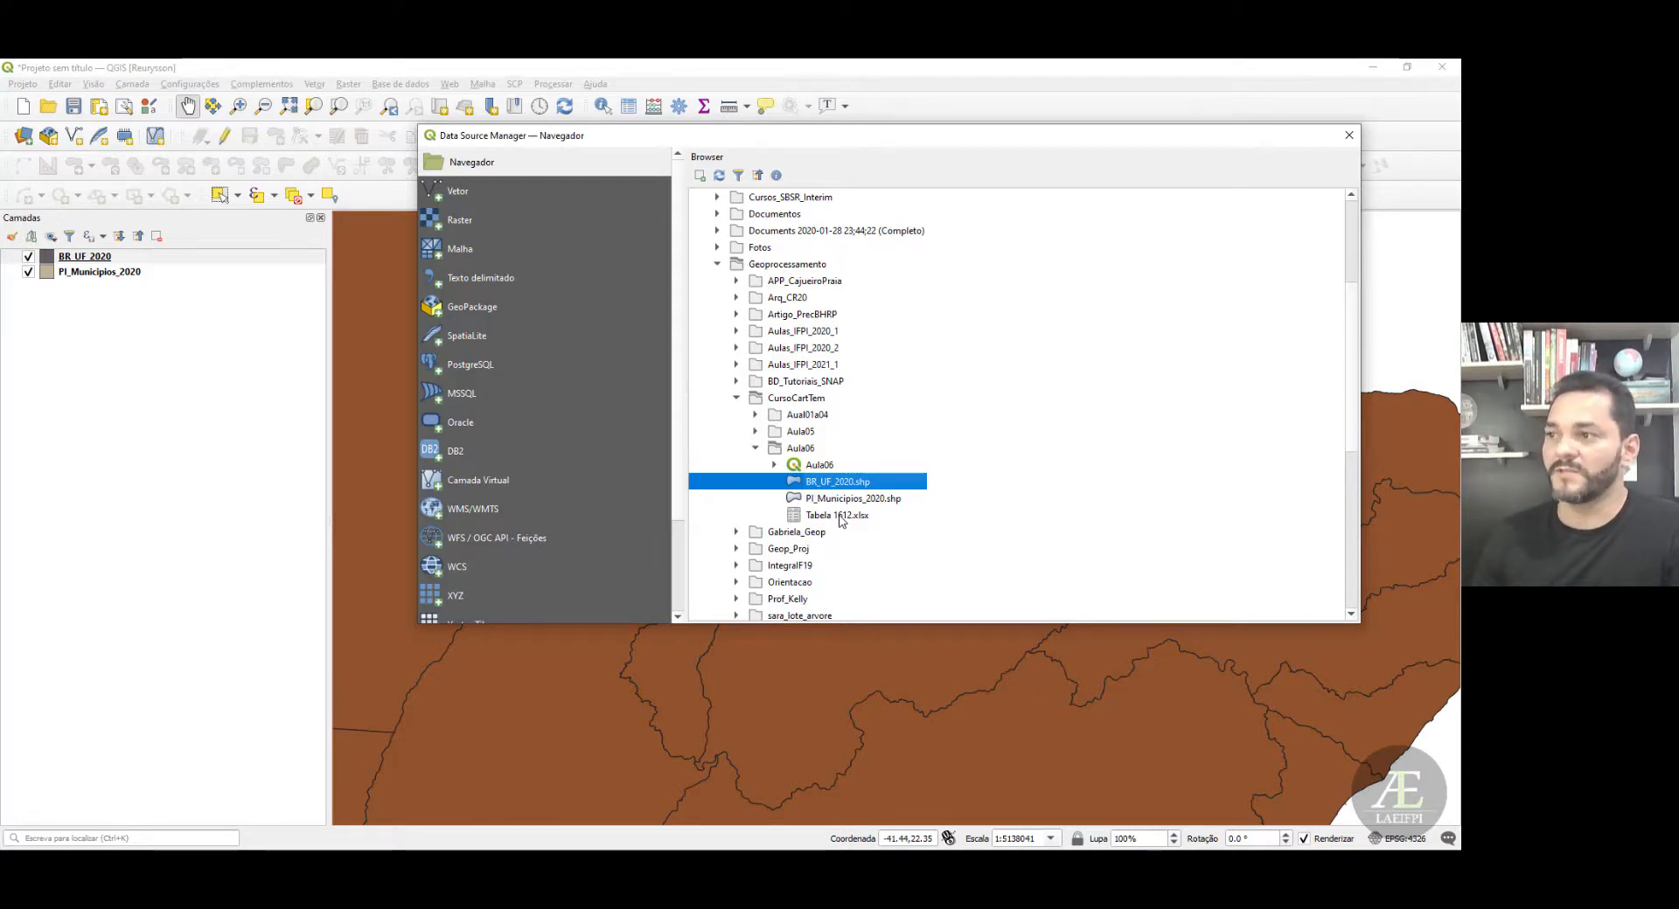
- Switch to the Aula06 folder in File Explorer and rename the spreadsheet file "Tabela 1612" as Tabela1612
{"action": "left_click", "coordinate": [839, 516]}
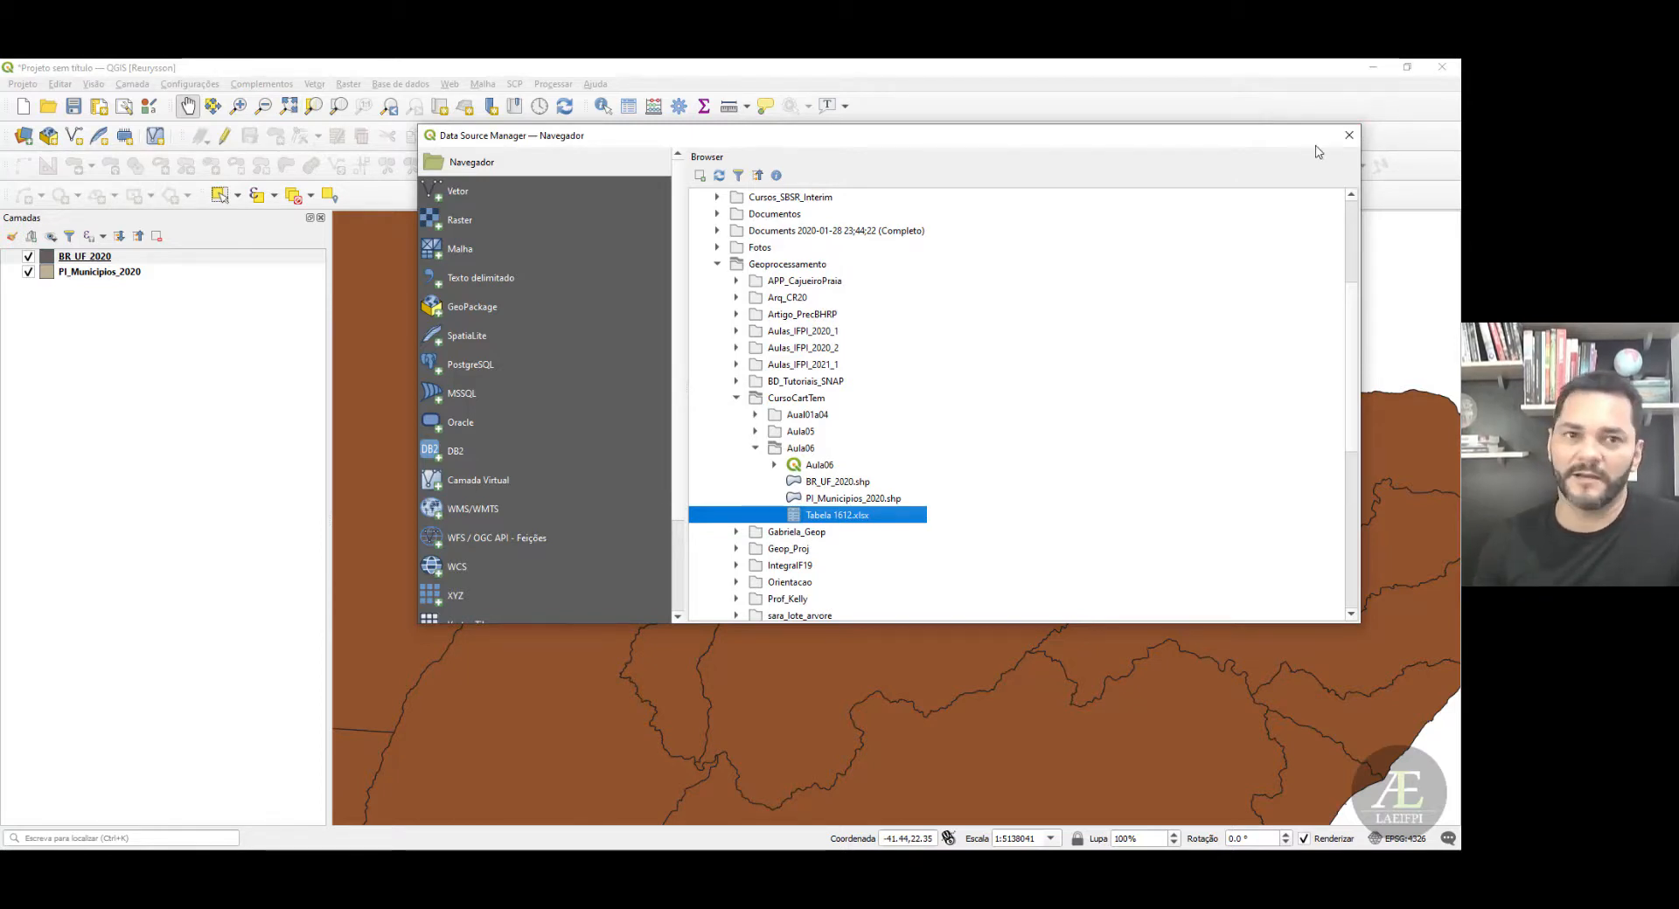
{"action": "key", "text": "alt+Tab"}
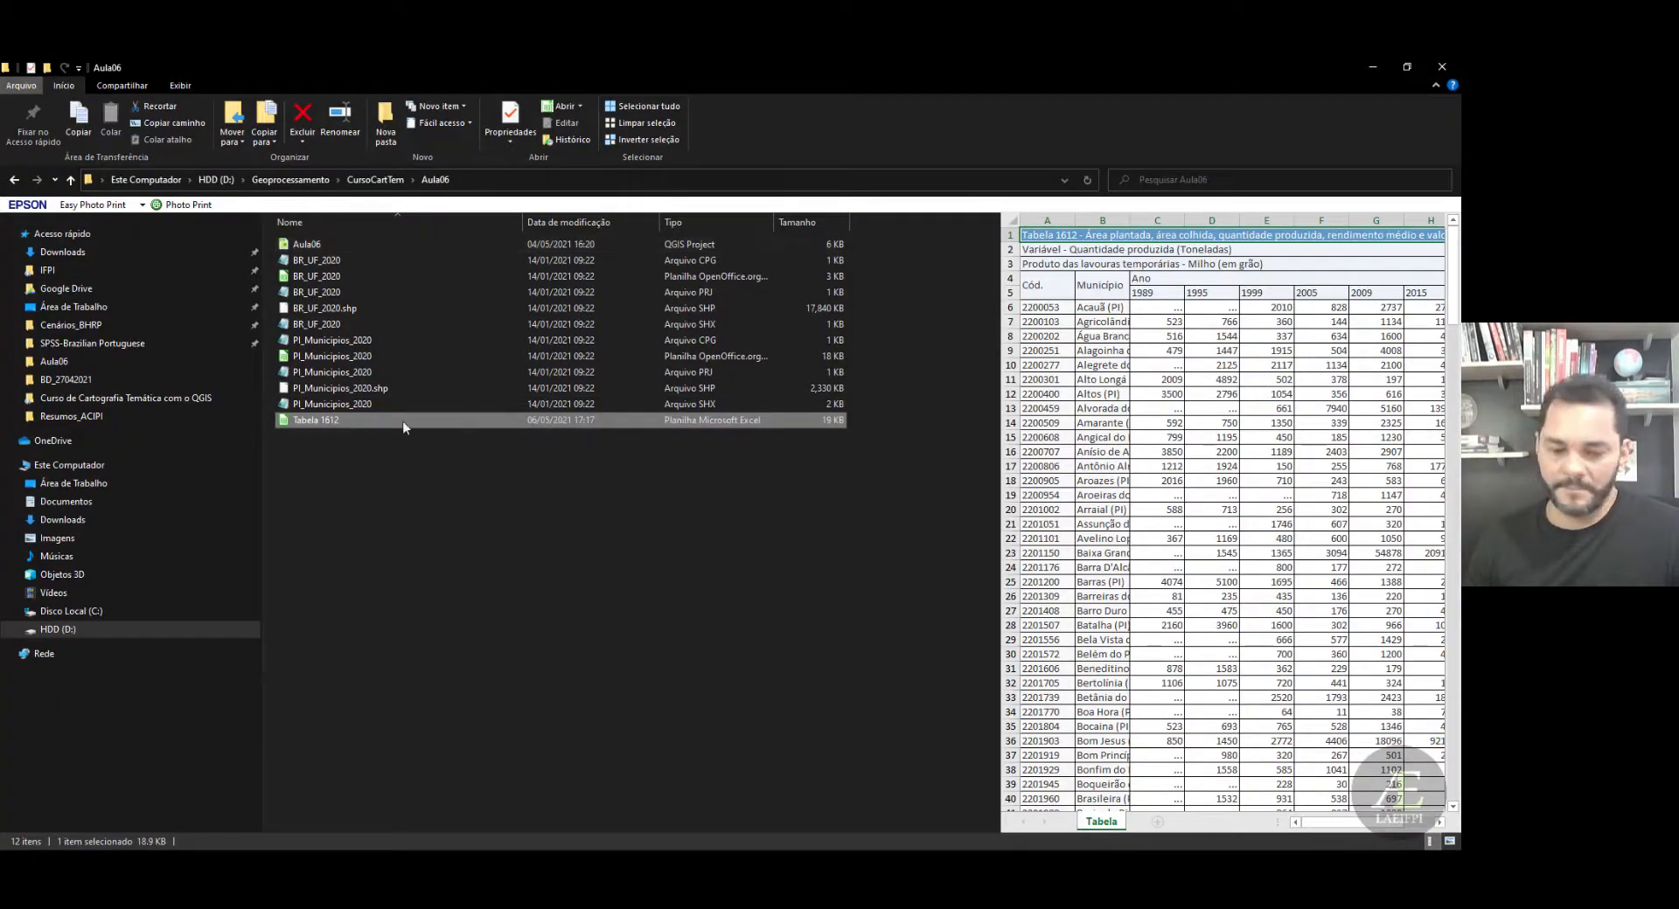
{"action": "key", "text": "F2"}
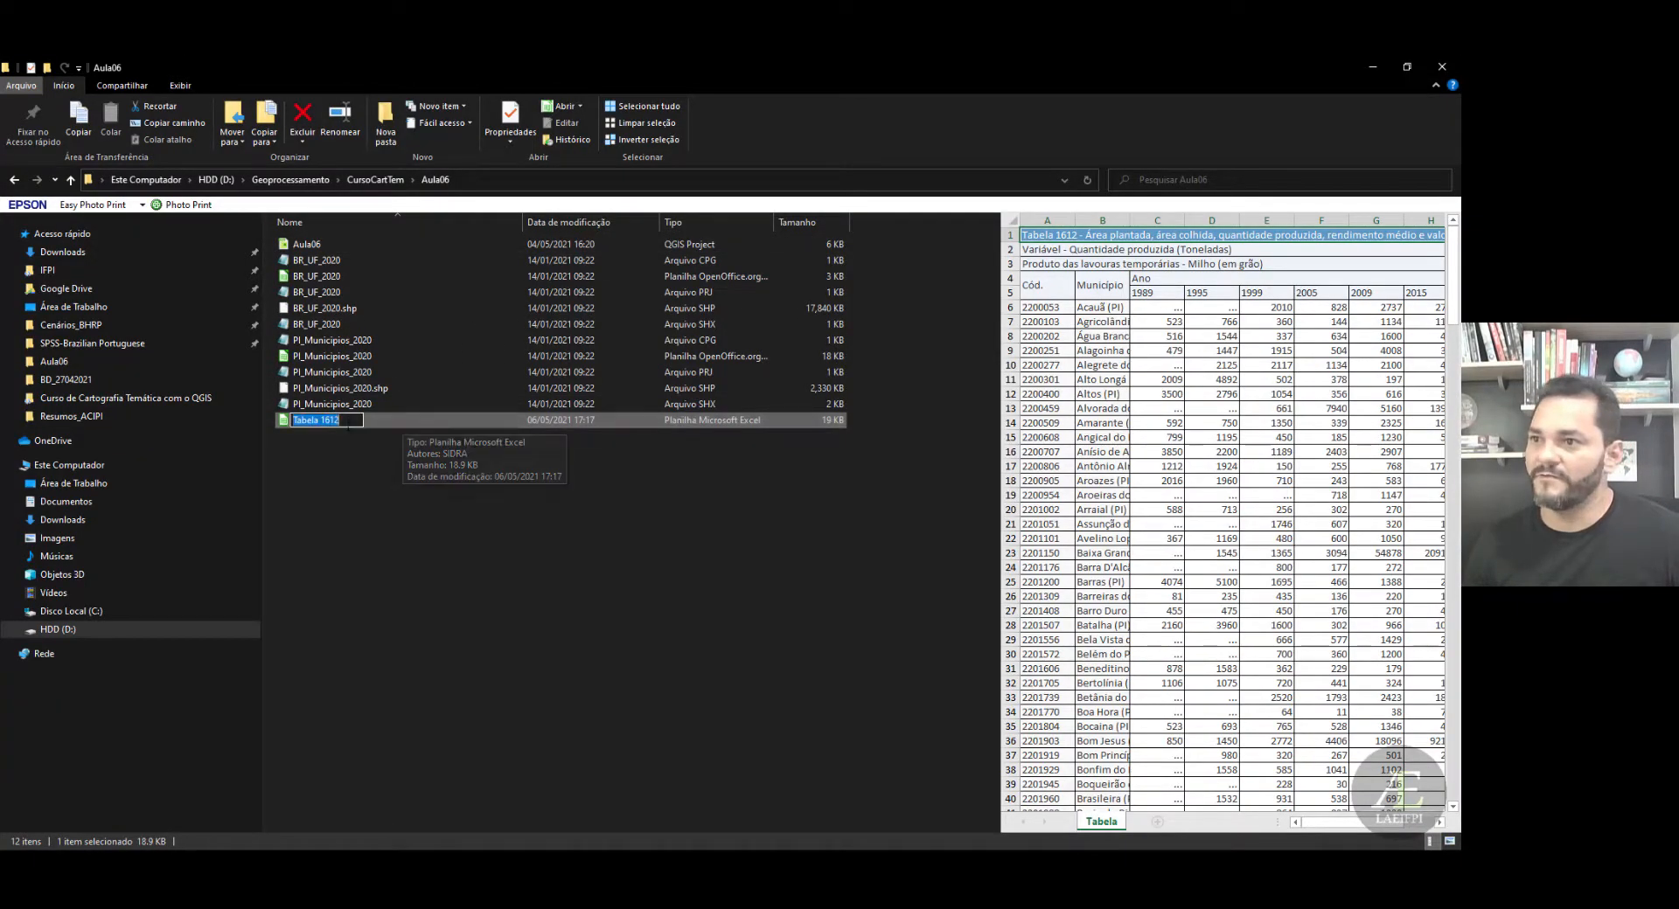
{"action": "left_click", "coordinate": [319, 421]}
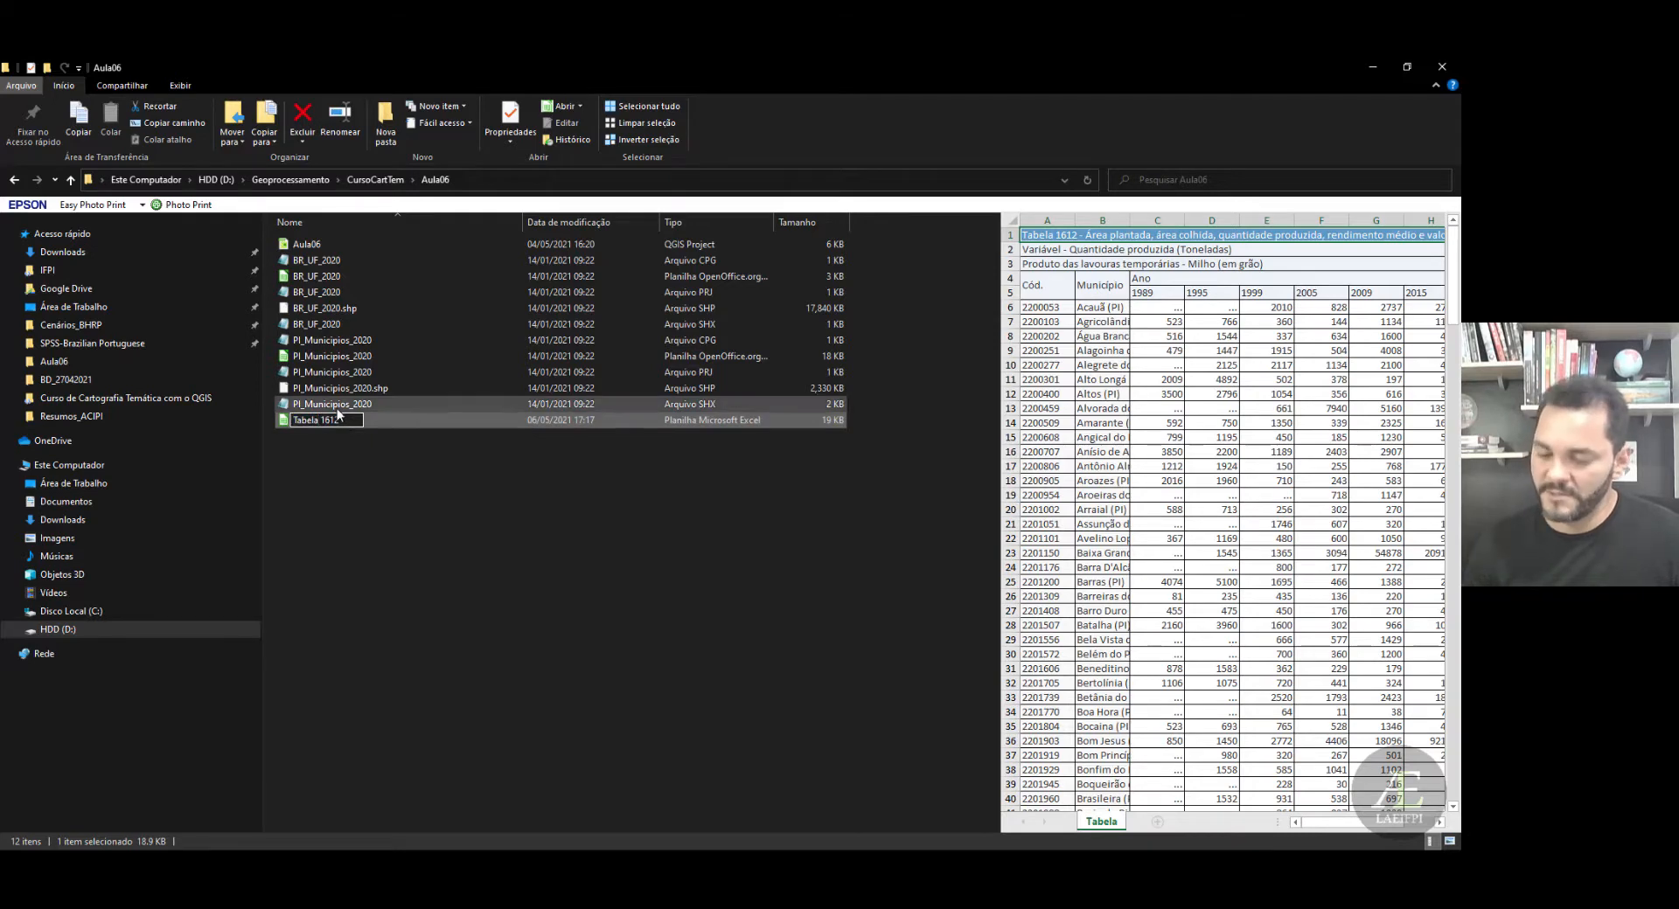
{"action": "left_click_drag", "start_coordinate": [364, 453], "coordinate": [426, 479]}
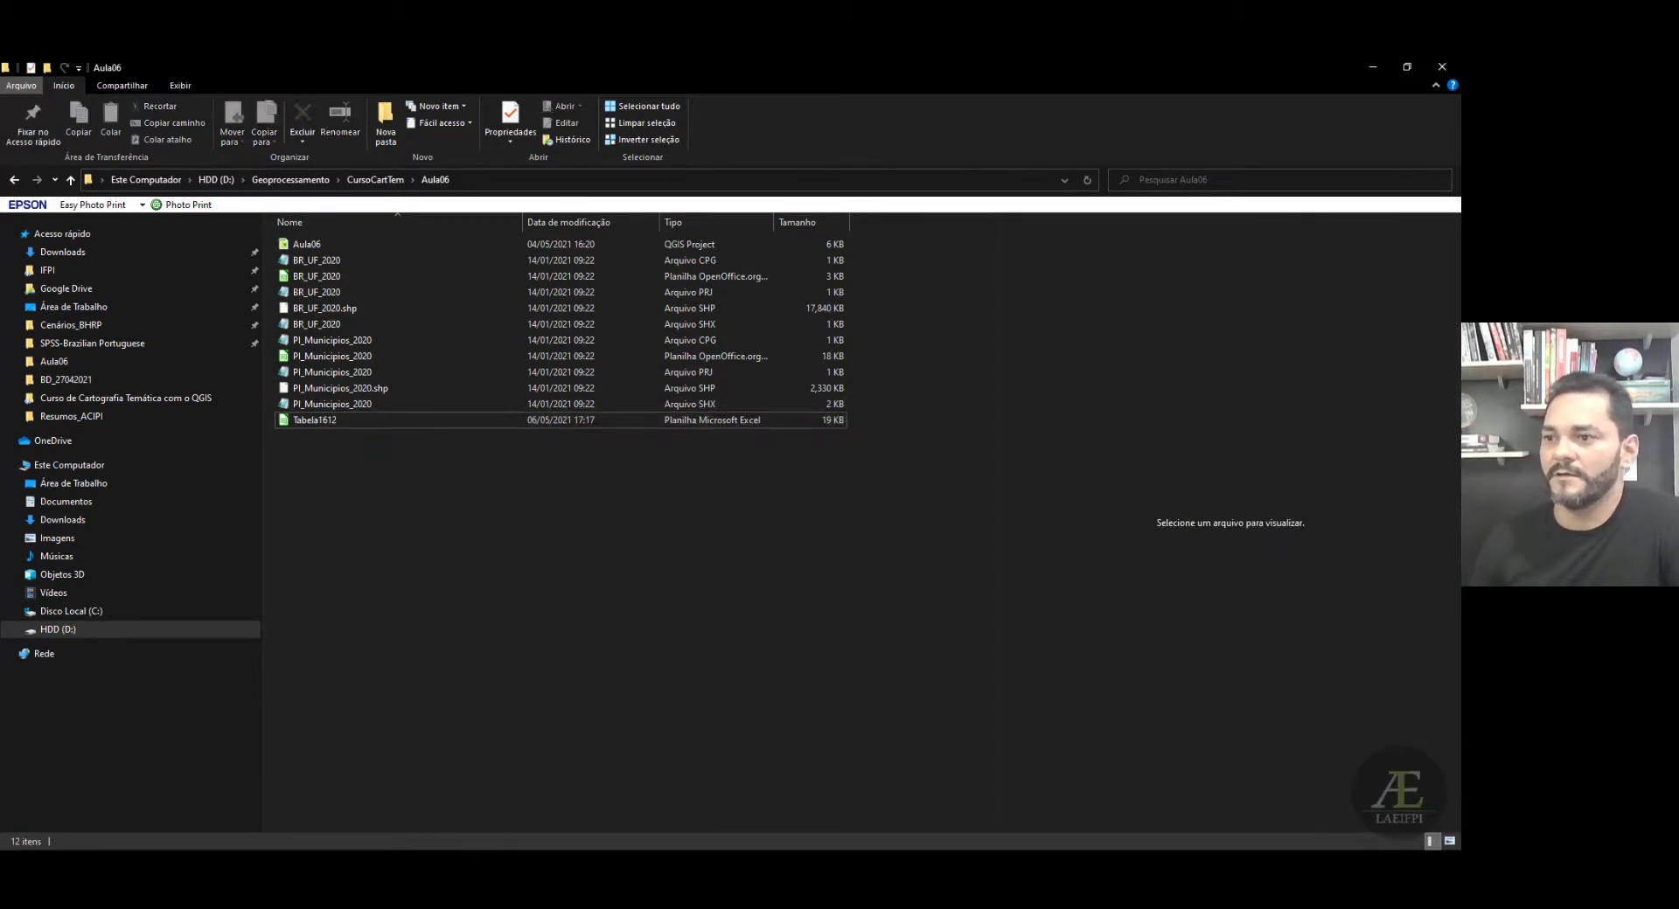
- Return to QGIS and add Tabela1612.xlsx from the Aula06 folder to the project as a table layer
{"action": "left_click", "coordinate": [486, 864]}
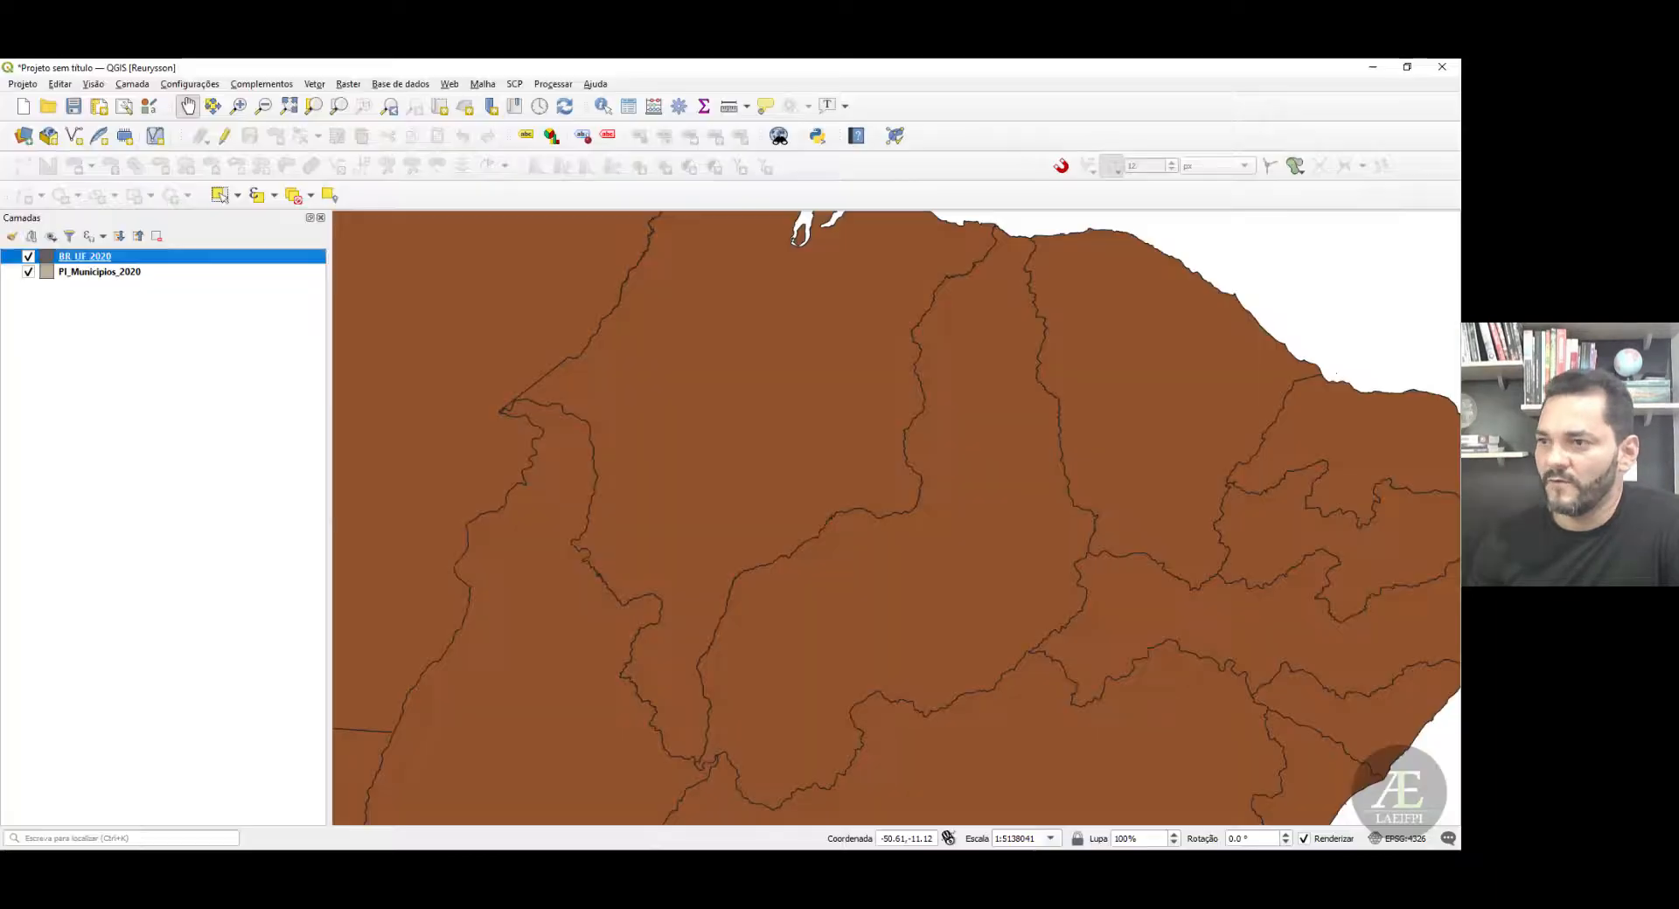
{"action": "left_click", "coordinate": [23, 135]}
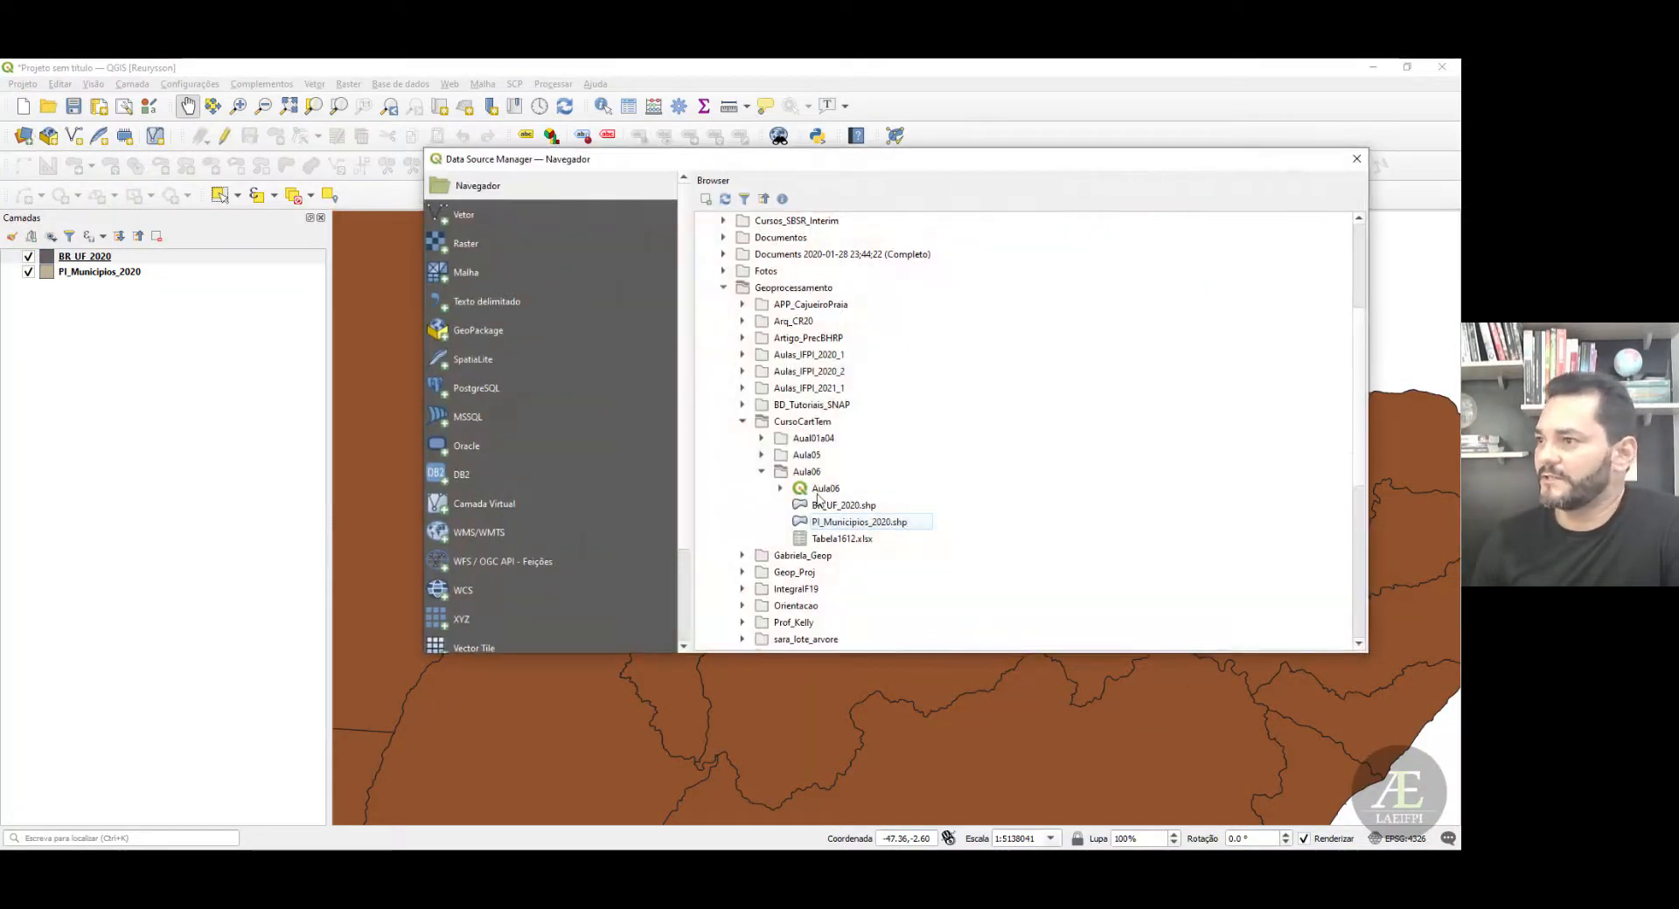
{"action": "left_click", "coordinate": [853, 543]}
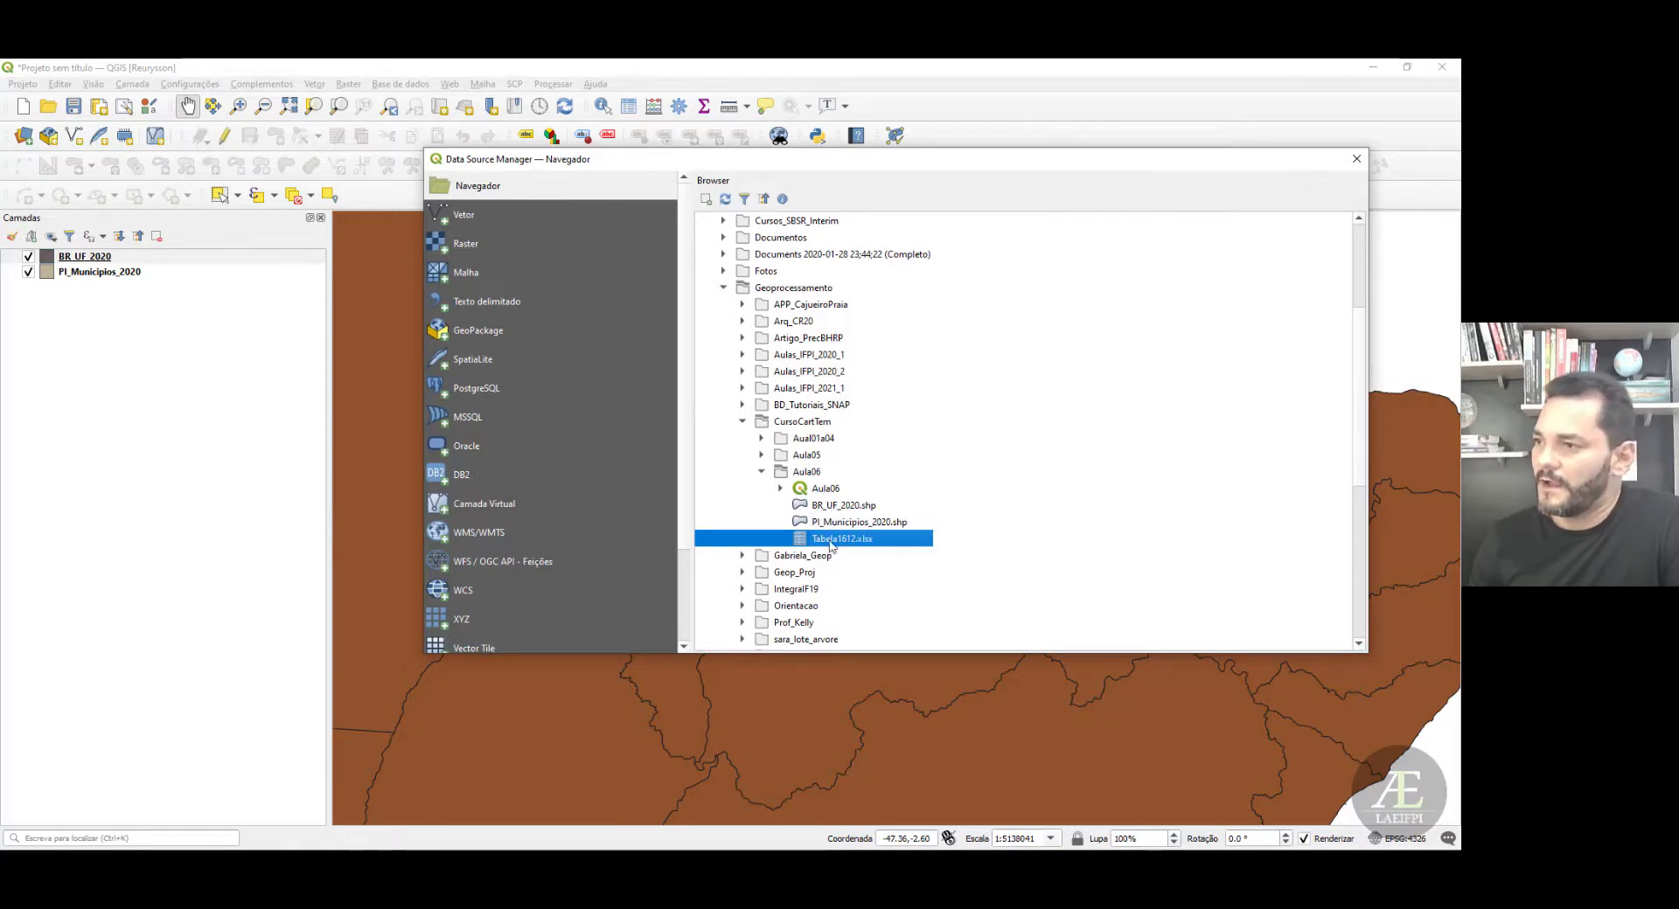
{"action": "double_click", "coordinate": [844, 542]}
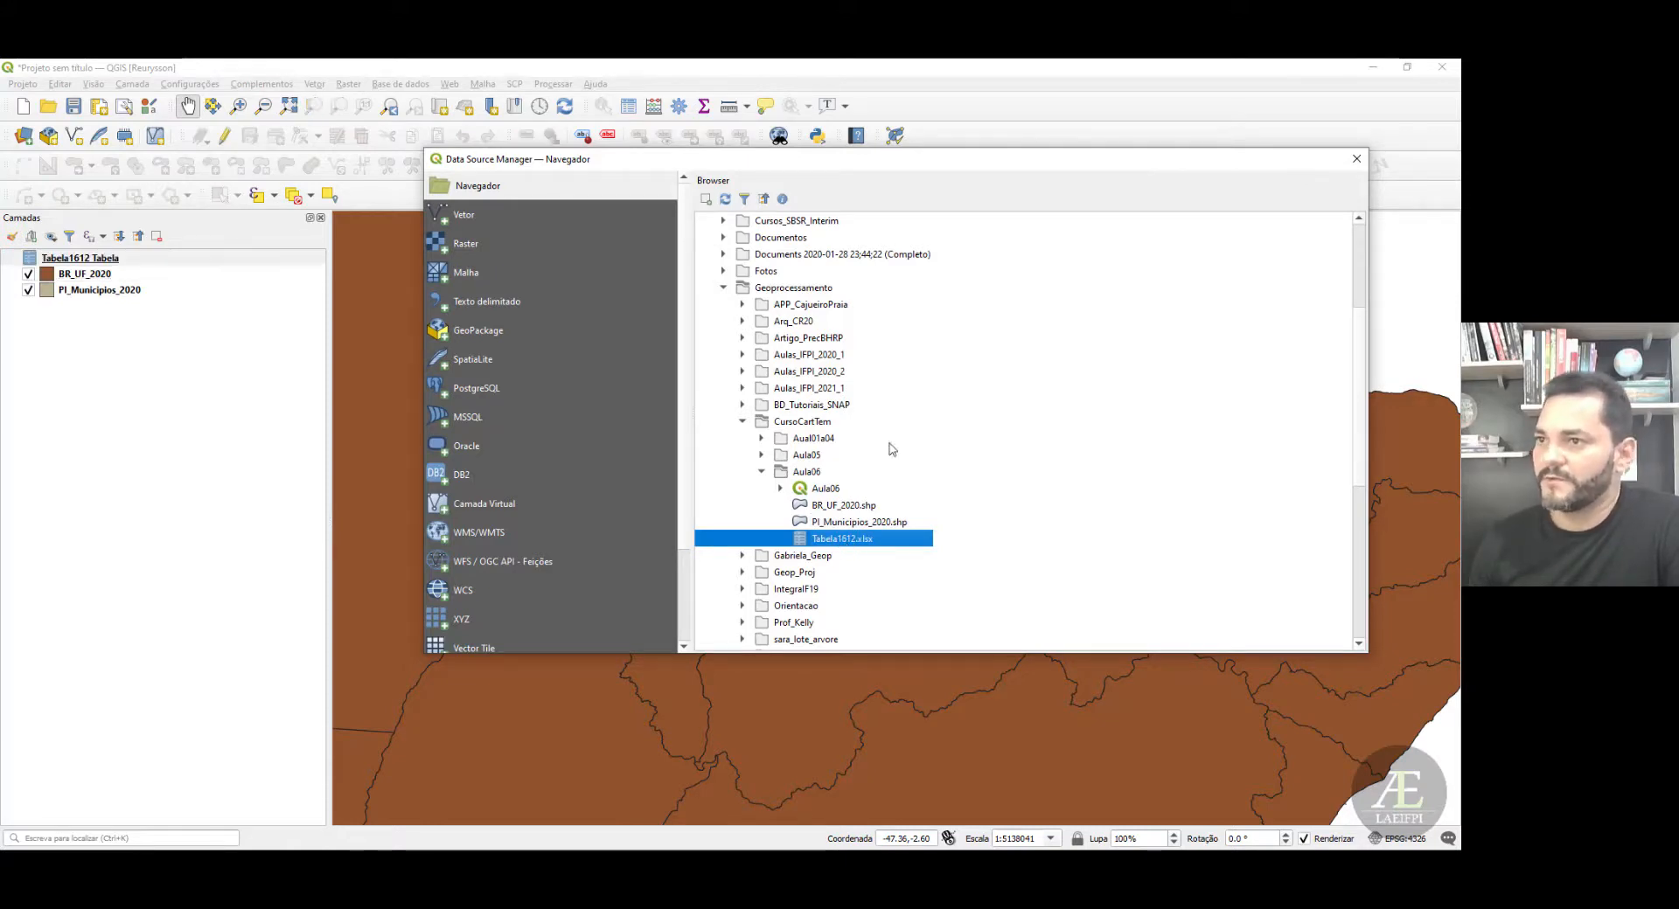
{"action": "left_click", "coordinate": [1356, 158]}
- Hide the BR_UF_2020 layer, place it below PI_Municipios_2020, and frame the Piauí municipalities on the map
{"action": "scroll", "coordinate": [724, 384], "scroll_direction": "down", "scroll_amount": 1}
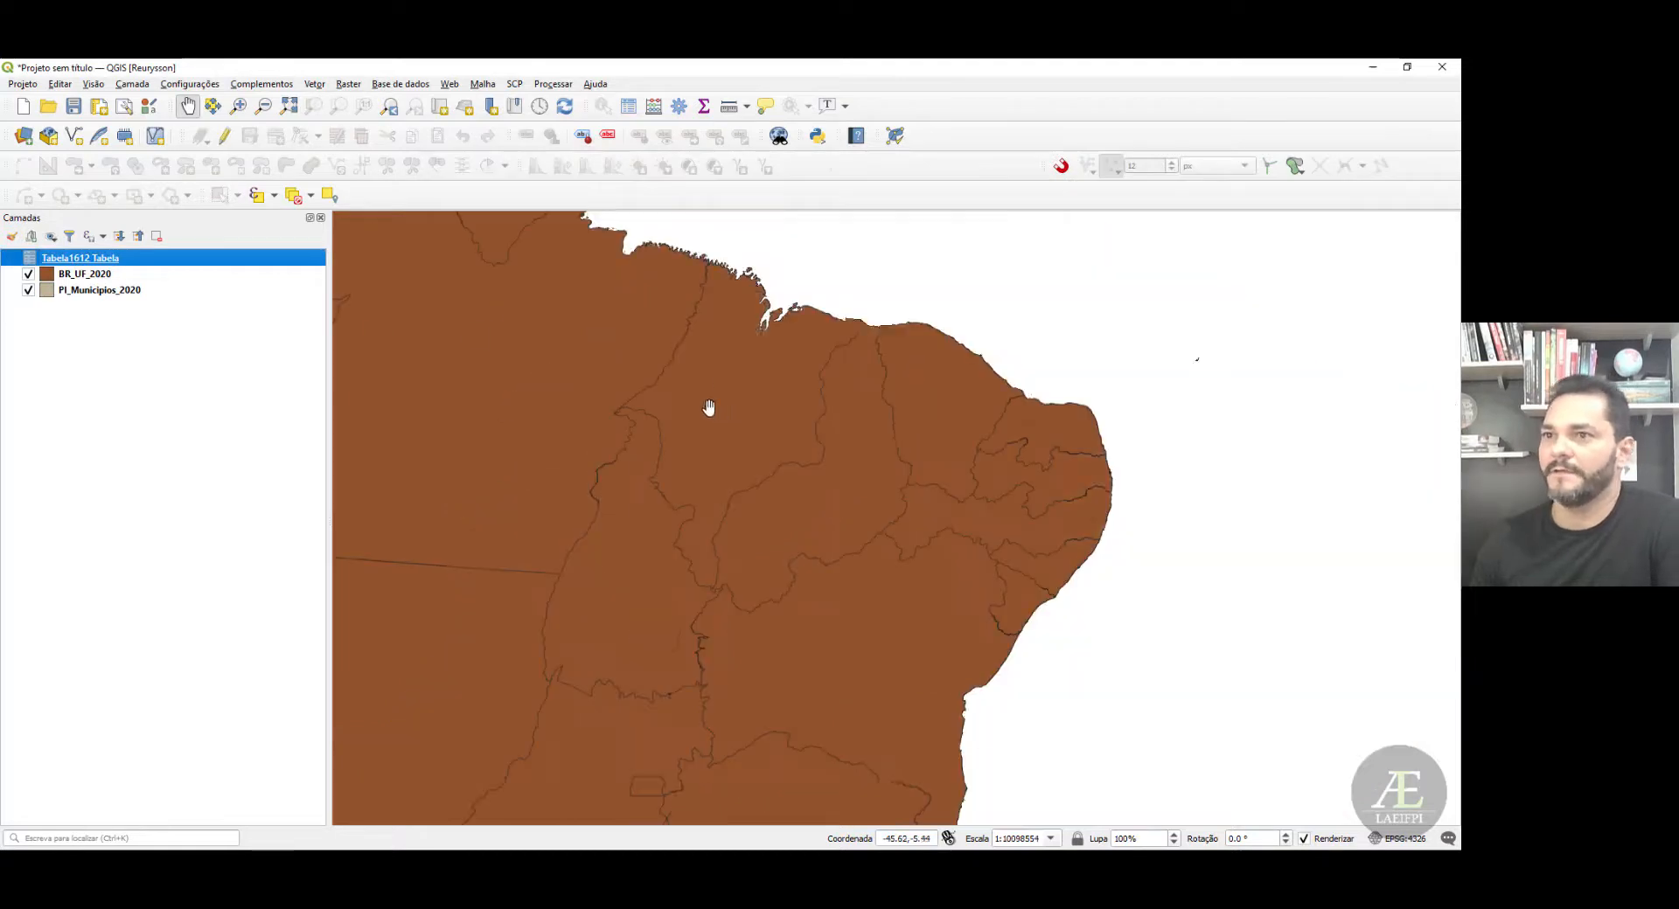
{"action": "left_click", "coordinate": [27, 274]}
{"action": "left_click_drag", "start_coordinate": [78, 279], "coordinate": [135, 299]}
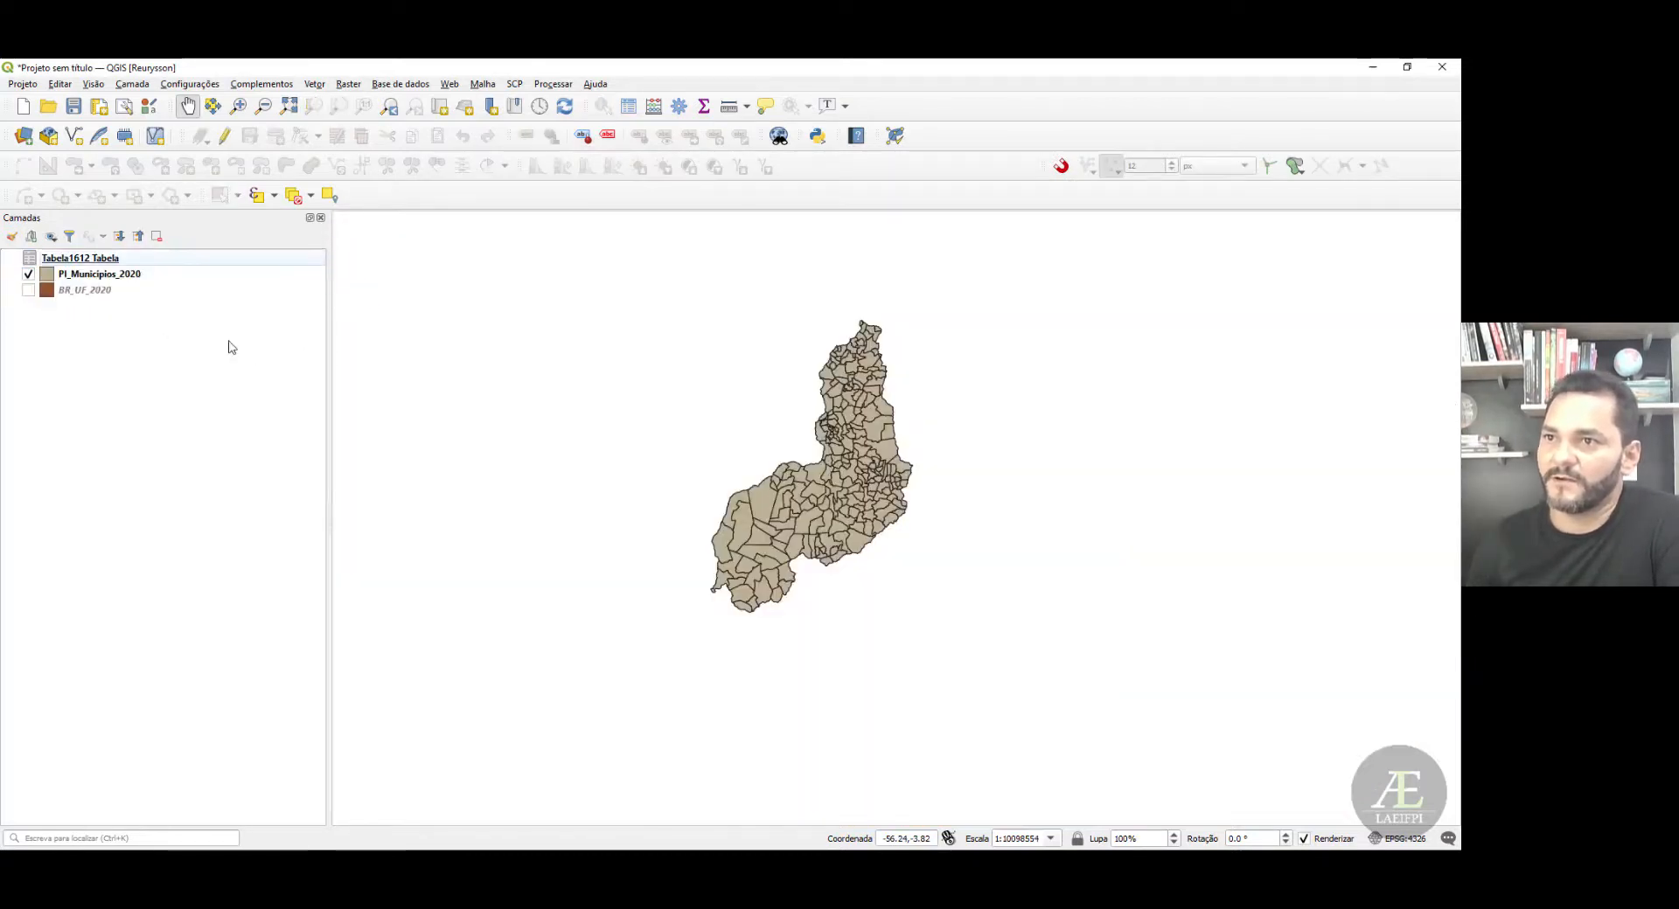
{"action": "scroll", "coordinate": [901, 442], "scroll_direction": "up", "scroll_amount": 1}
{"action": "left_click_drag", "start_coordinate": [743, 468], "coordinate": [699, 540]}
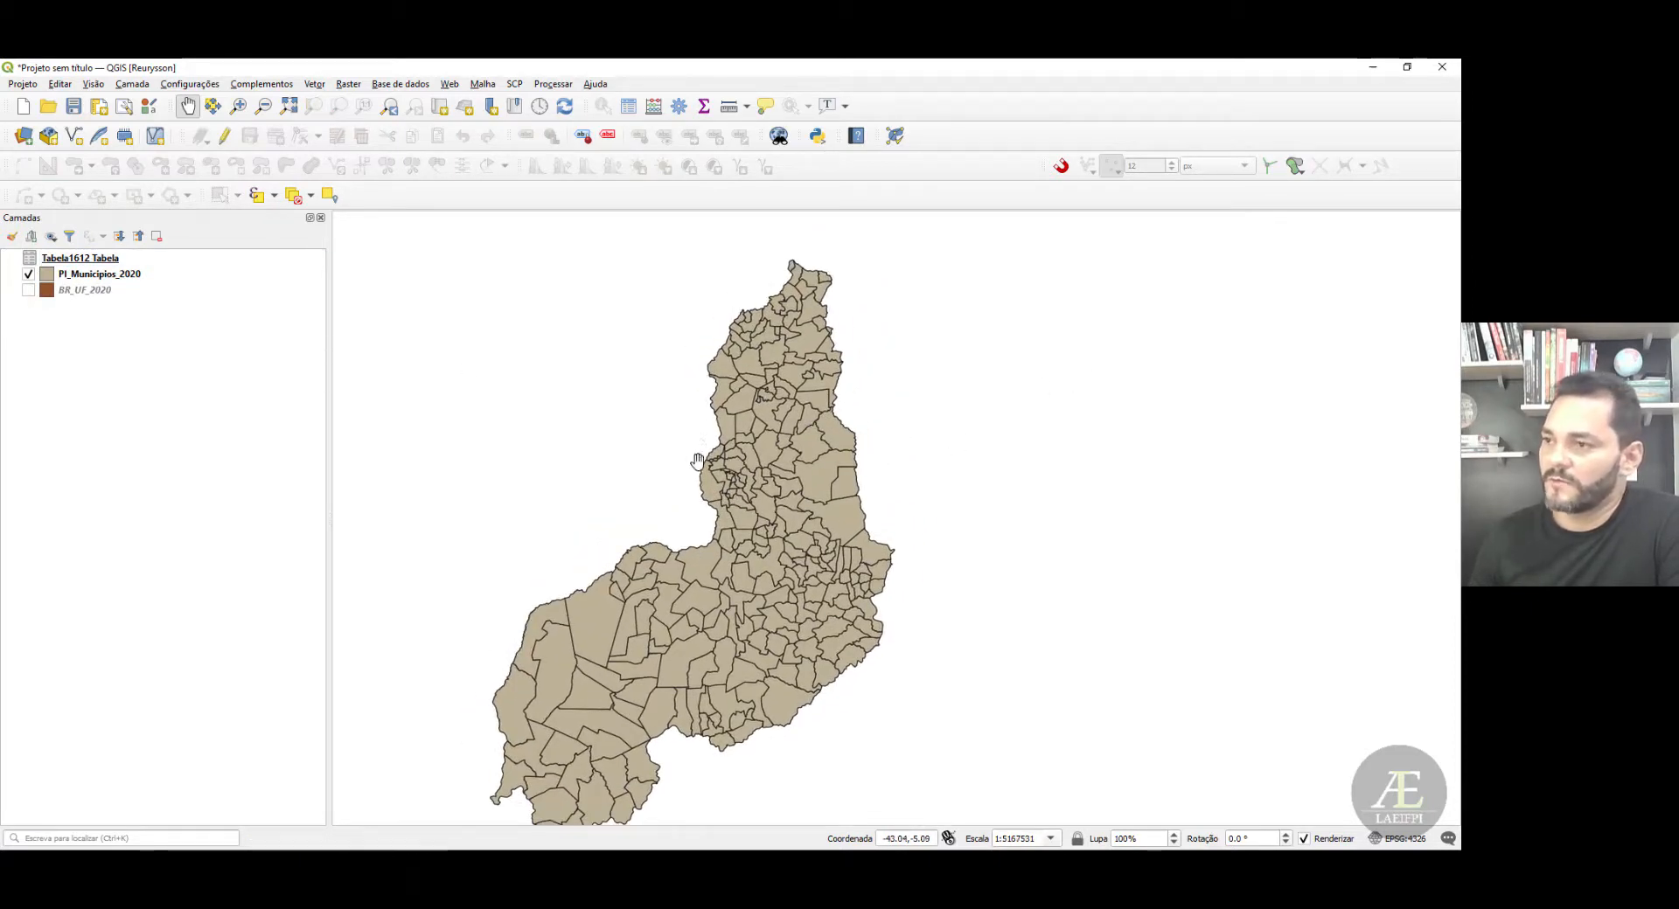
{"action": "left_click_drag", "start_coordinate": [753, 459], "coordinate": [780, 410]}
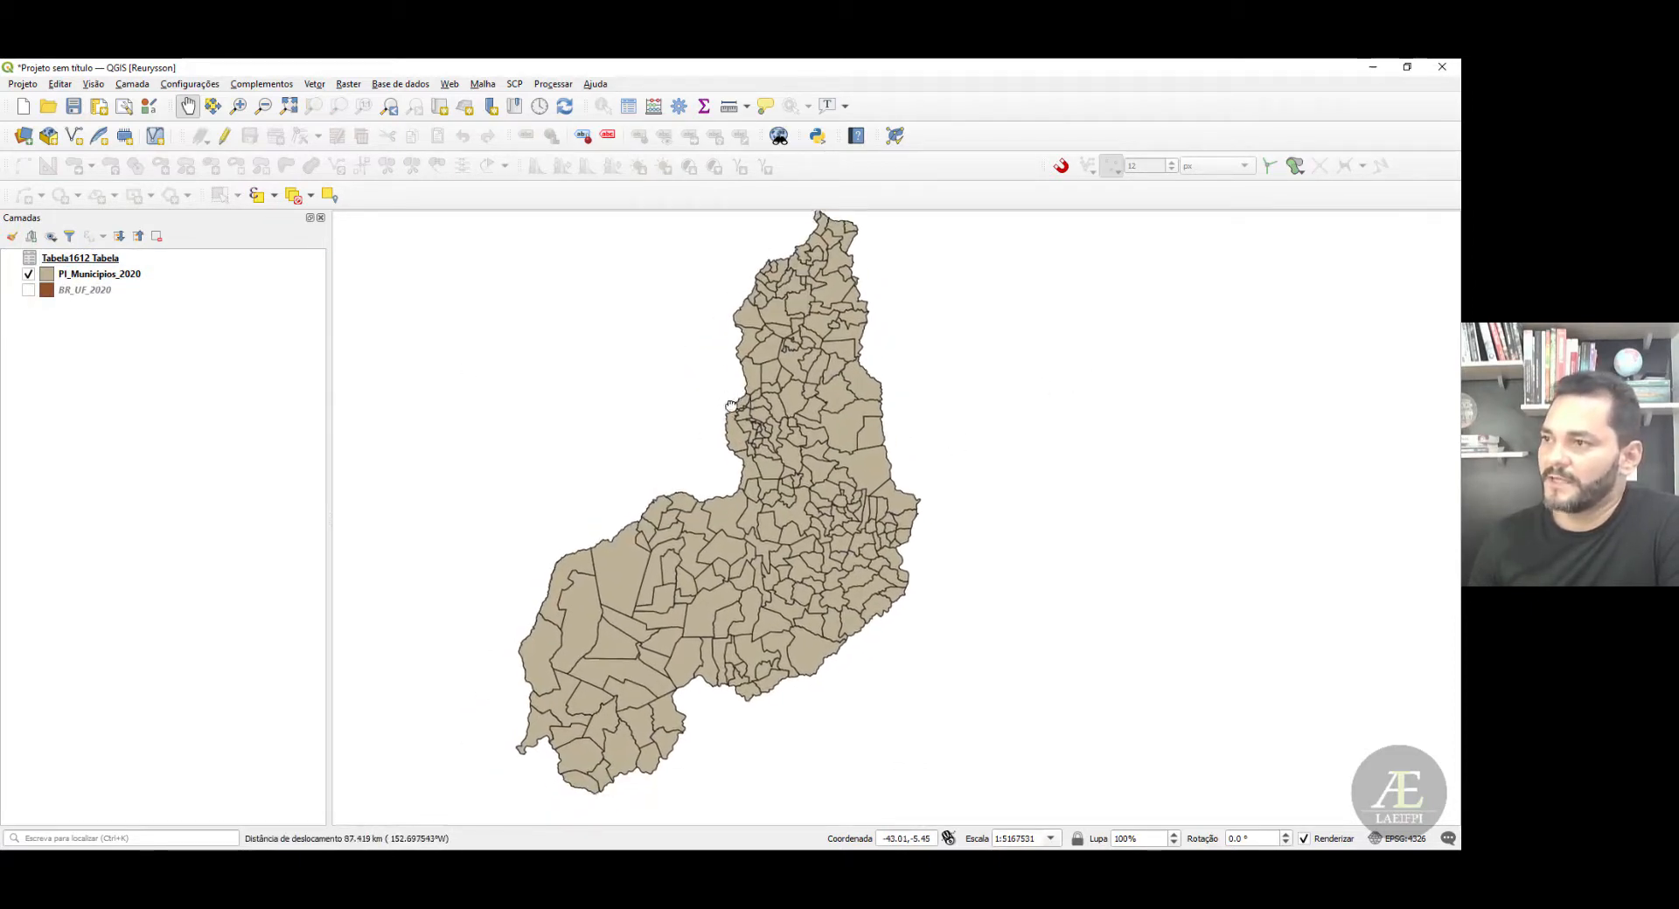
- Review the fields in the attribute table of the PI_Municipios_2020 layer, including CD_MUN, and close the table
{"action": "left_click", "coordinate": [102, 275]}
{"action": "right_click", "coordinate": [100, 273]}
{"action": "left_click", "coordinate": [235, 464]}
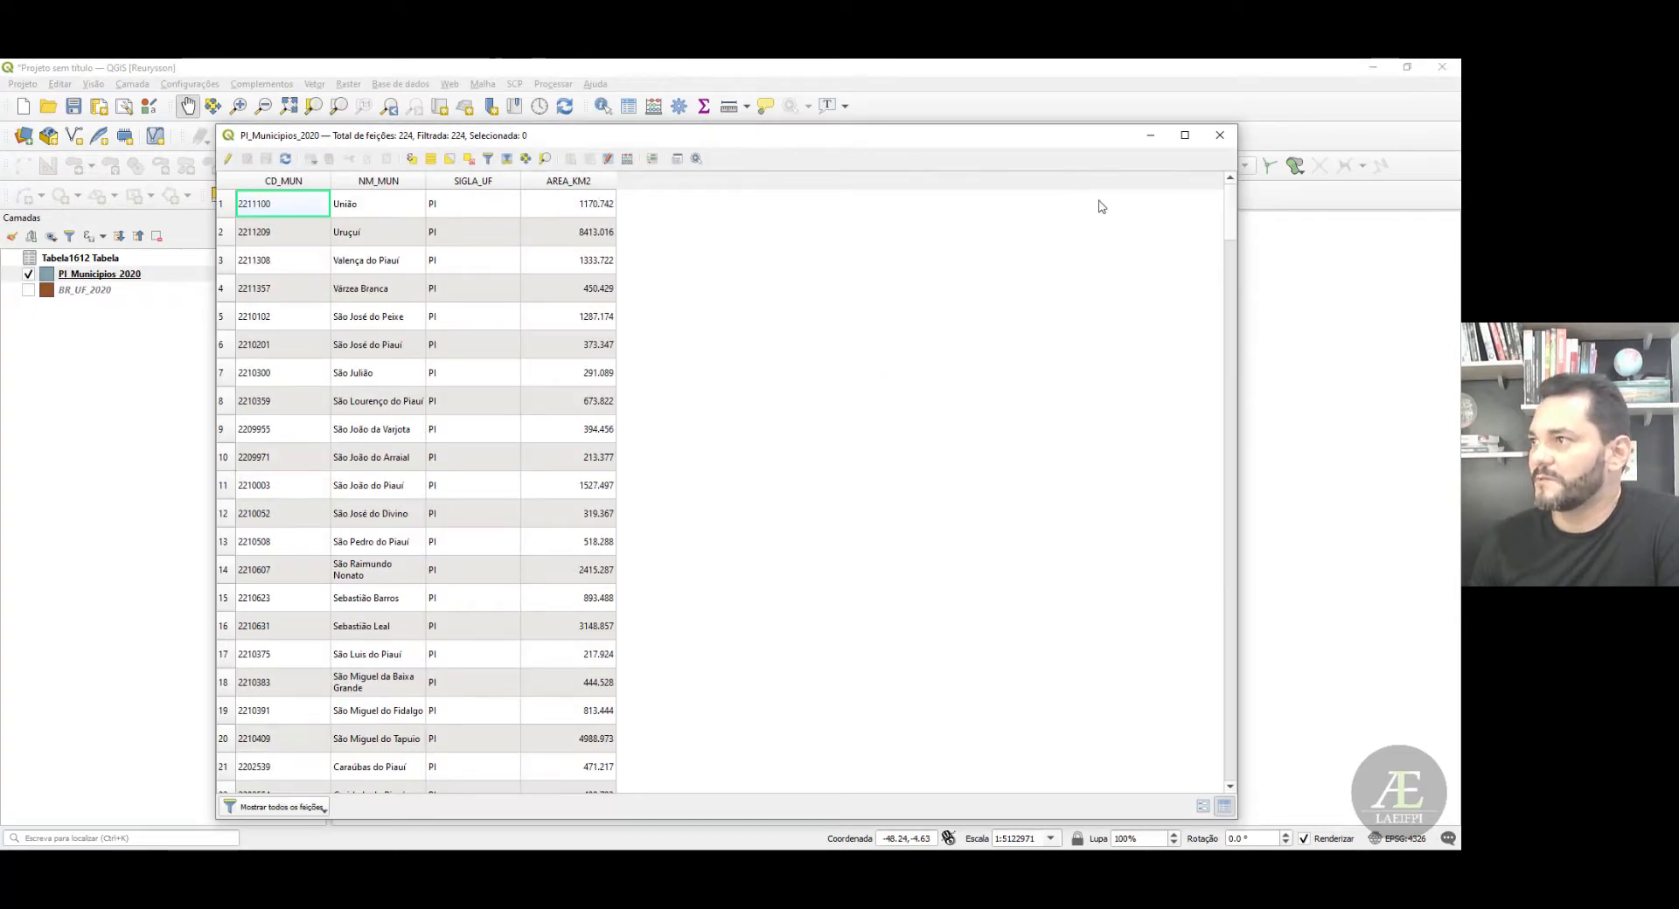
{"action": "left_click", "coordinate": [1220, 137]}
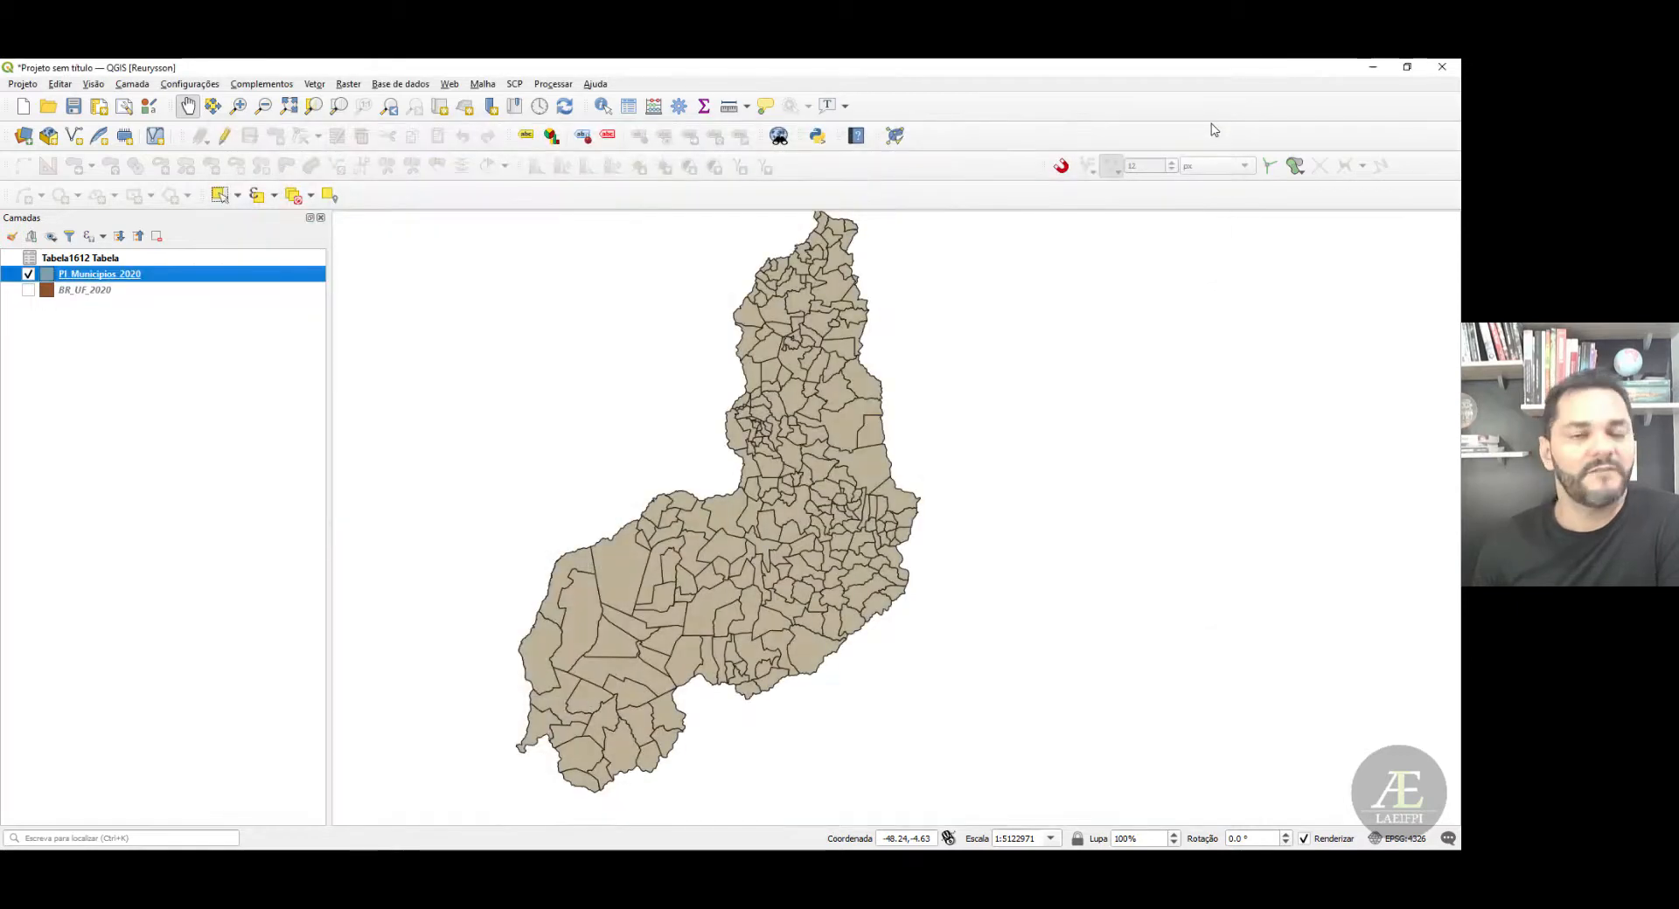
- Open the attribute table of the Tabela1612 Tabela layer, widen its window, and look through the records
{"action": "left_click", "coordinate": [83, 259]}
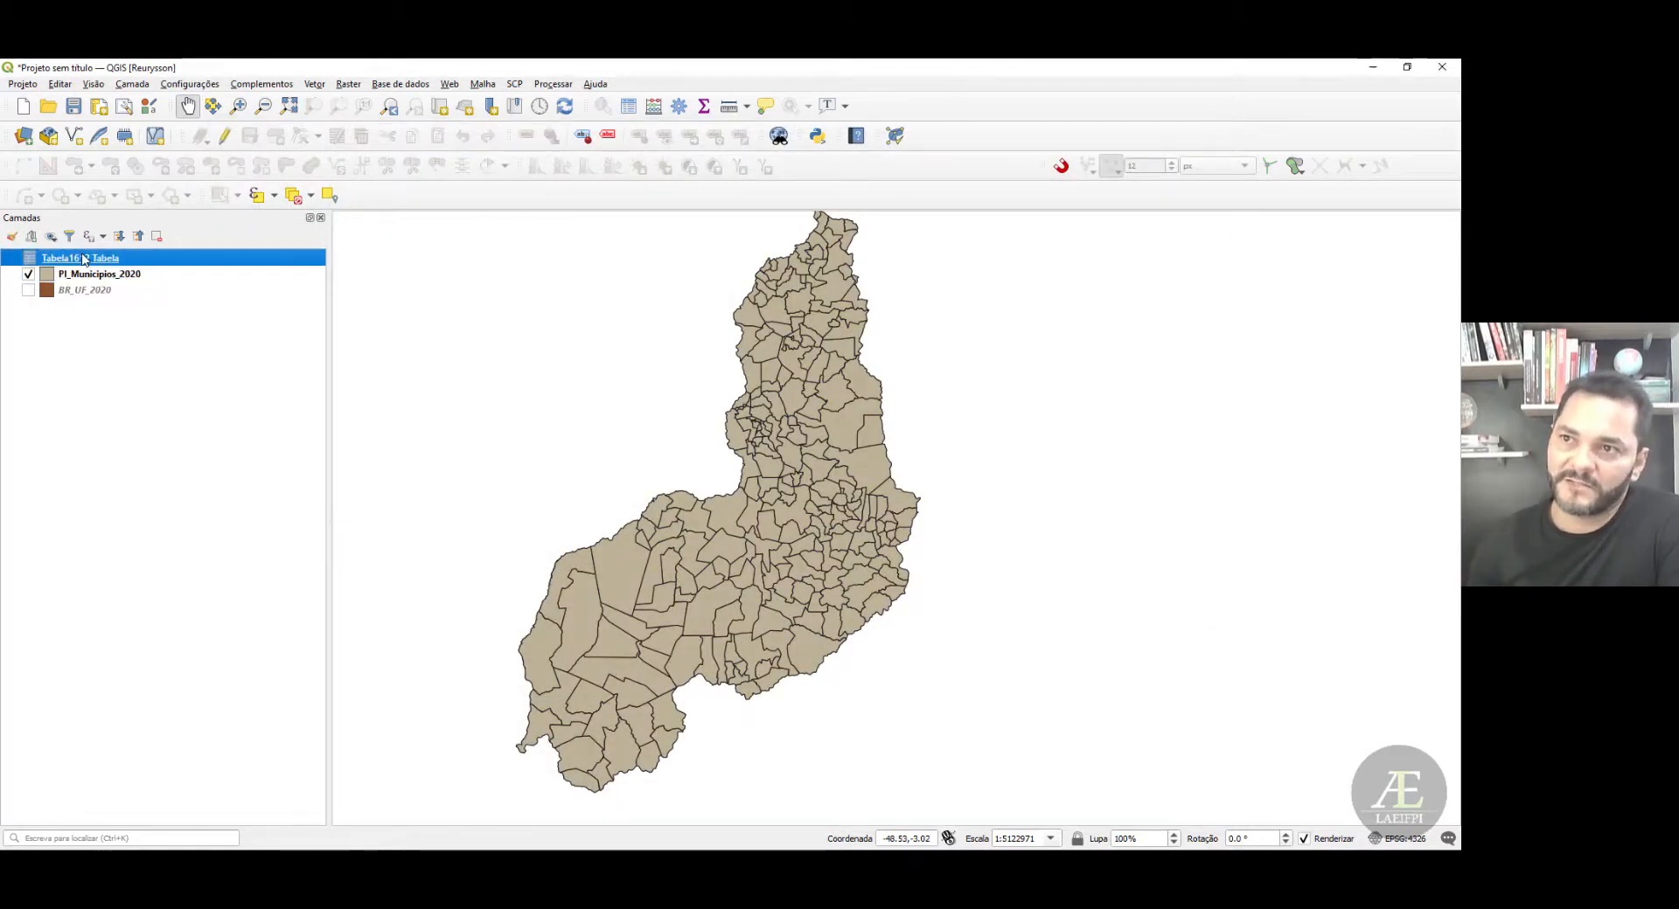
{"action": "right_click", "coordinate": [83, 259]}
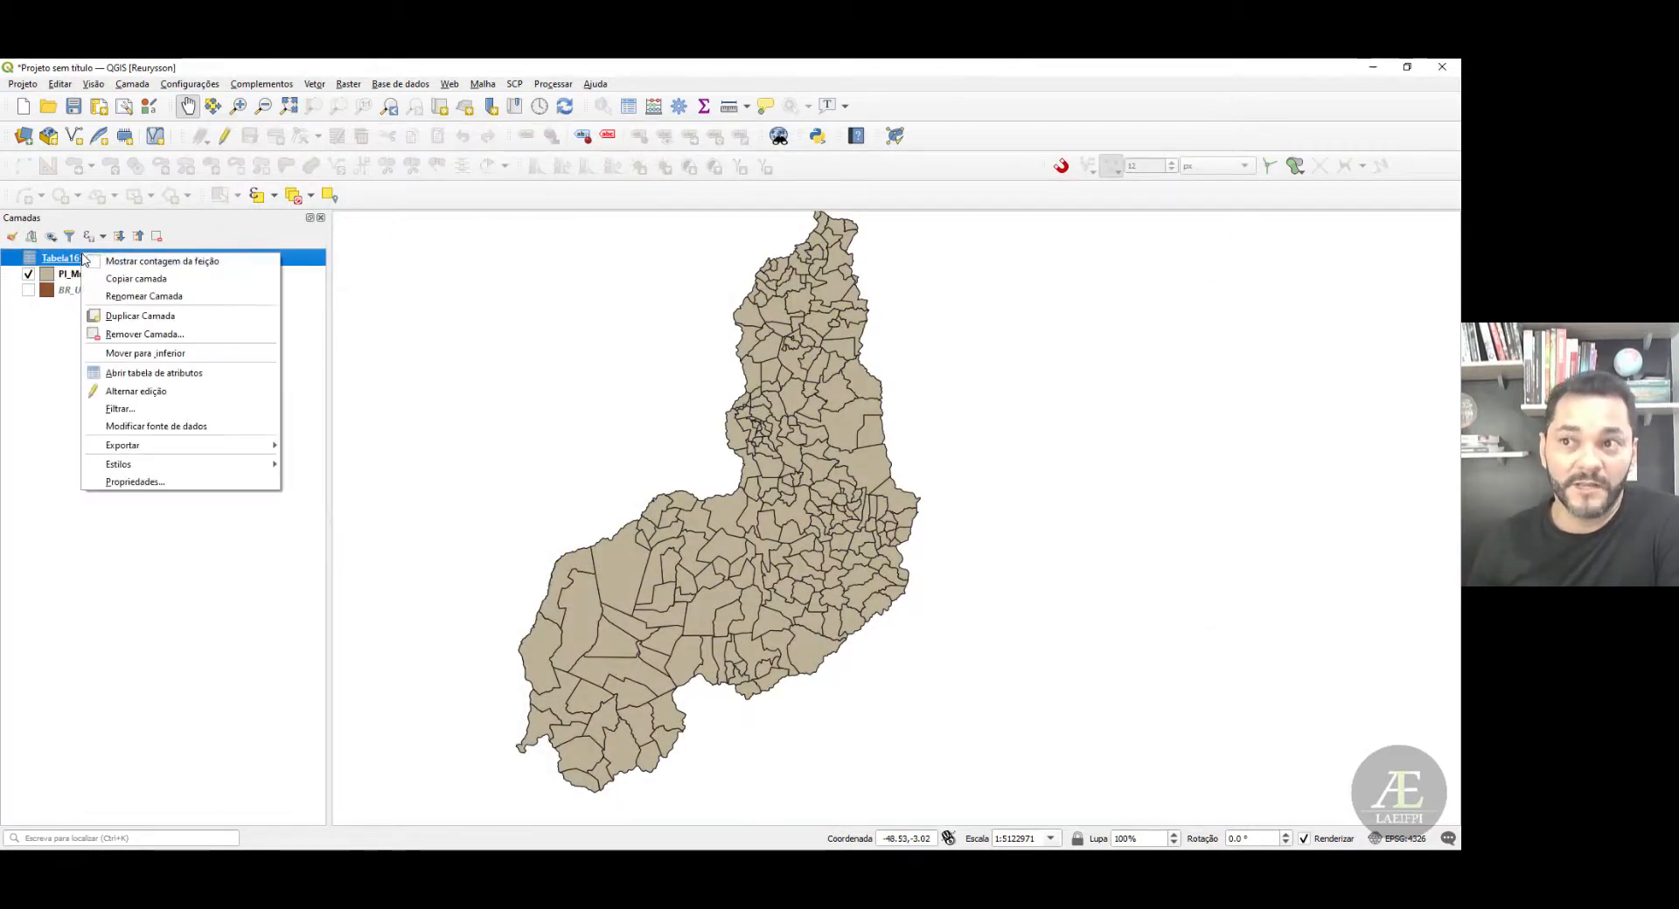
{"action": "left_click", "coordinate": [175, 373]}
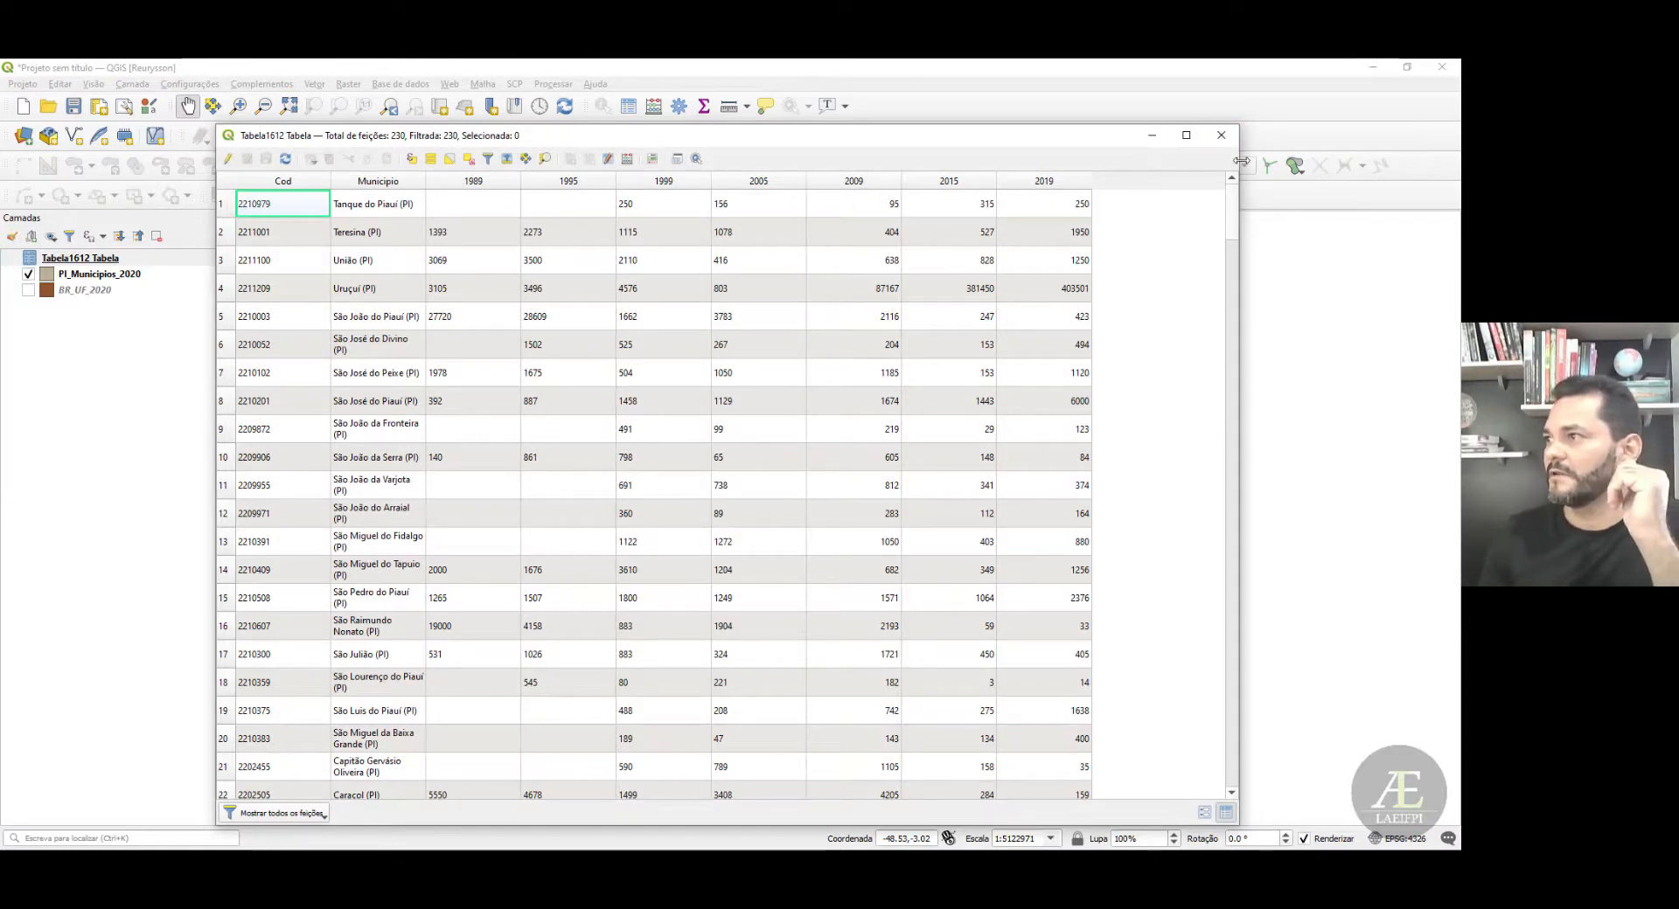
{"action": "left_click_drag", "start_coordinate": [1239, 164], "coordinate": [1314, 166]}
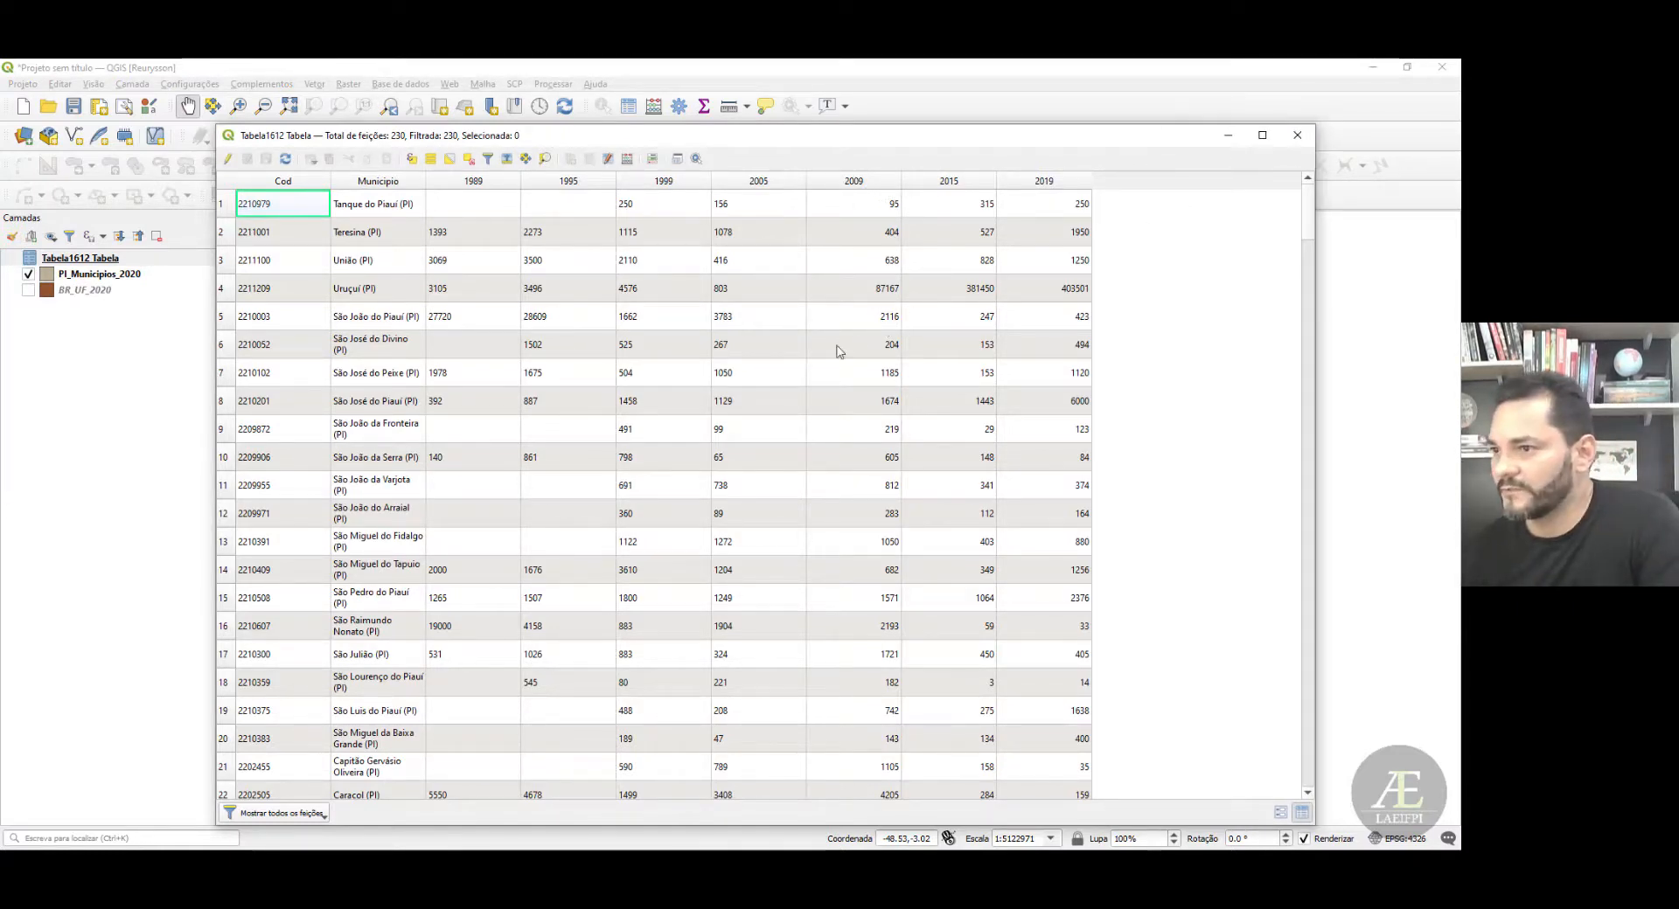
{"action": "scroll", "coordinate": [769, 386], "scroll_direction": "down", "scroll_amount": 4}
{"action": "scroll", "coordinate": [769, 386], "scroll_direction": "up", "scroll_amount": 4}
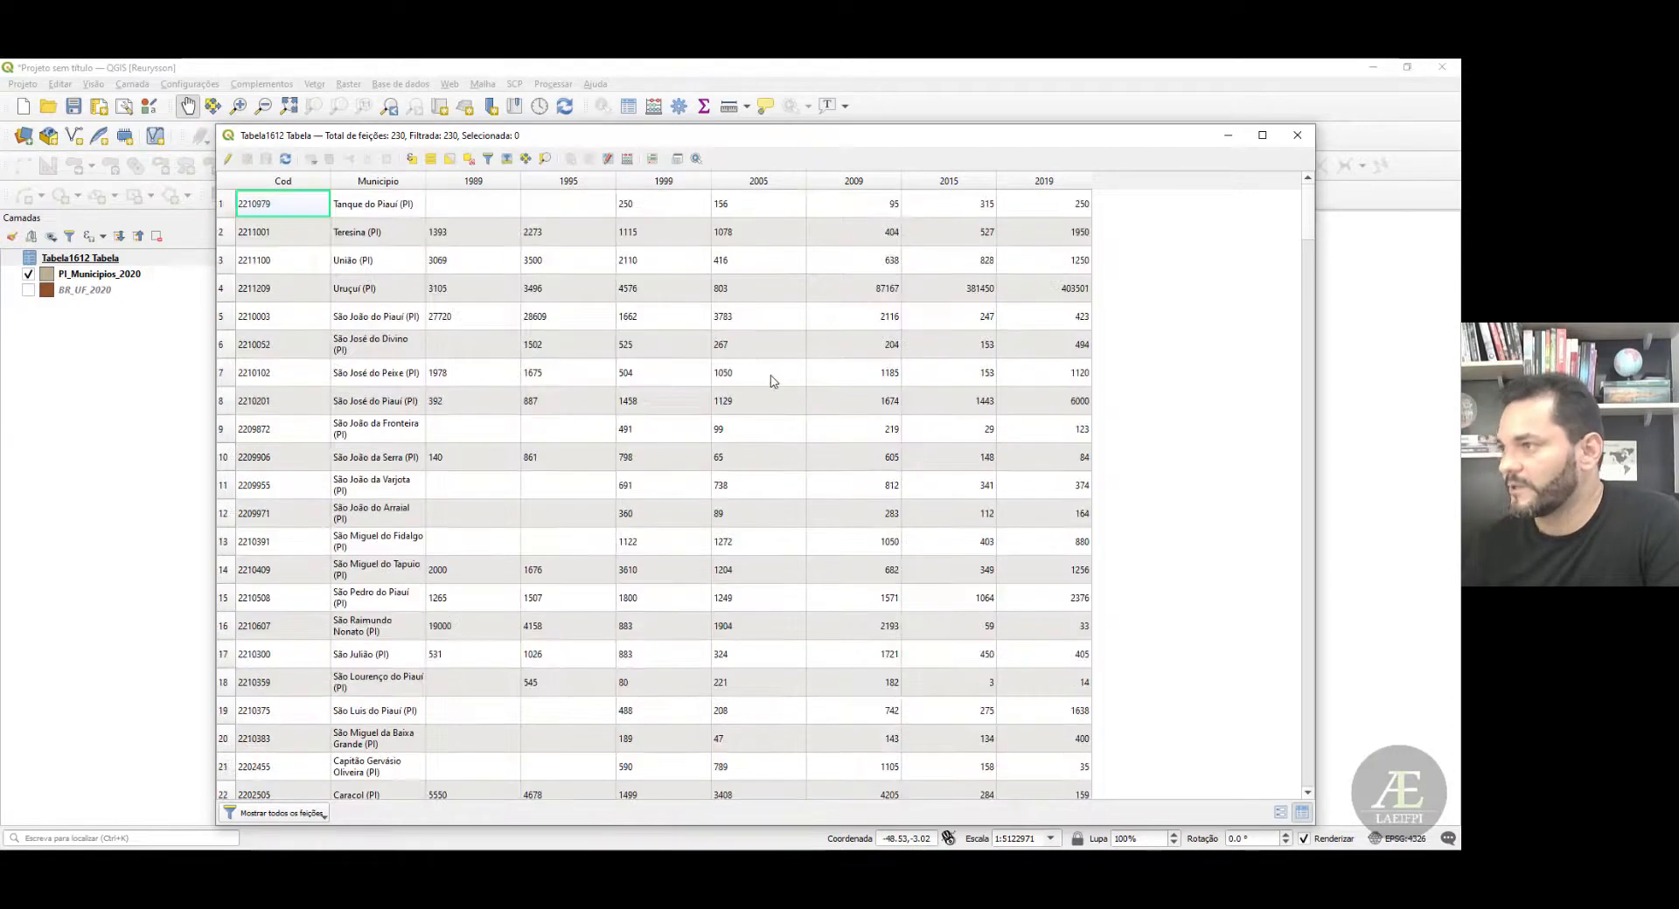
- Sort the table by the 2009 column in descending order, compare the yearly municipal values, and close the table
{"action": "left_click", "coordinate": [890, 183]}
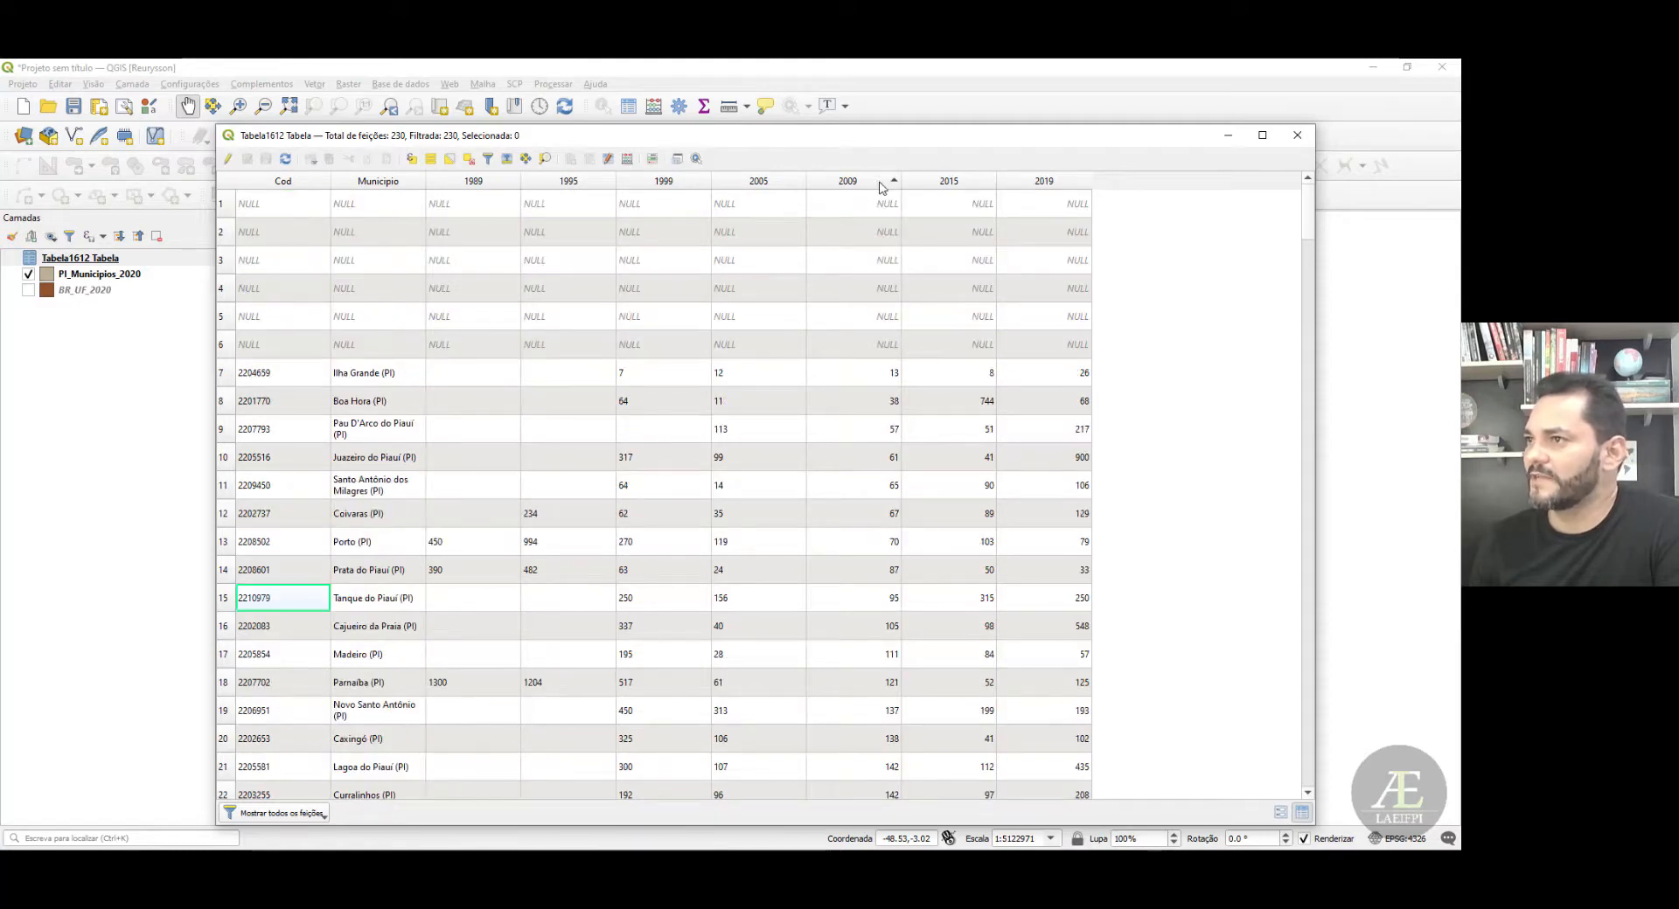
{"action": "left_click", "coordinate": [879, 183]}
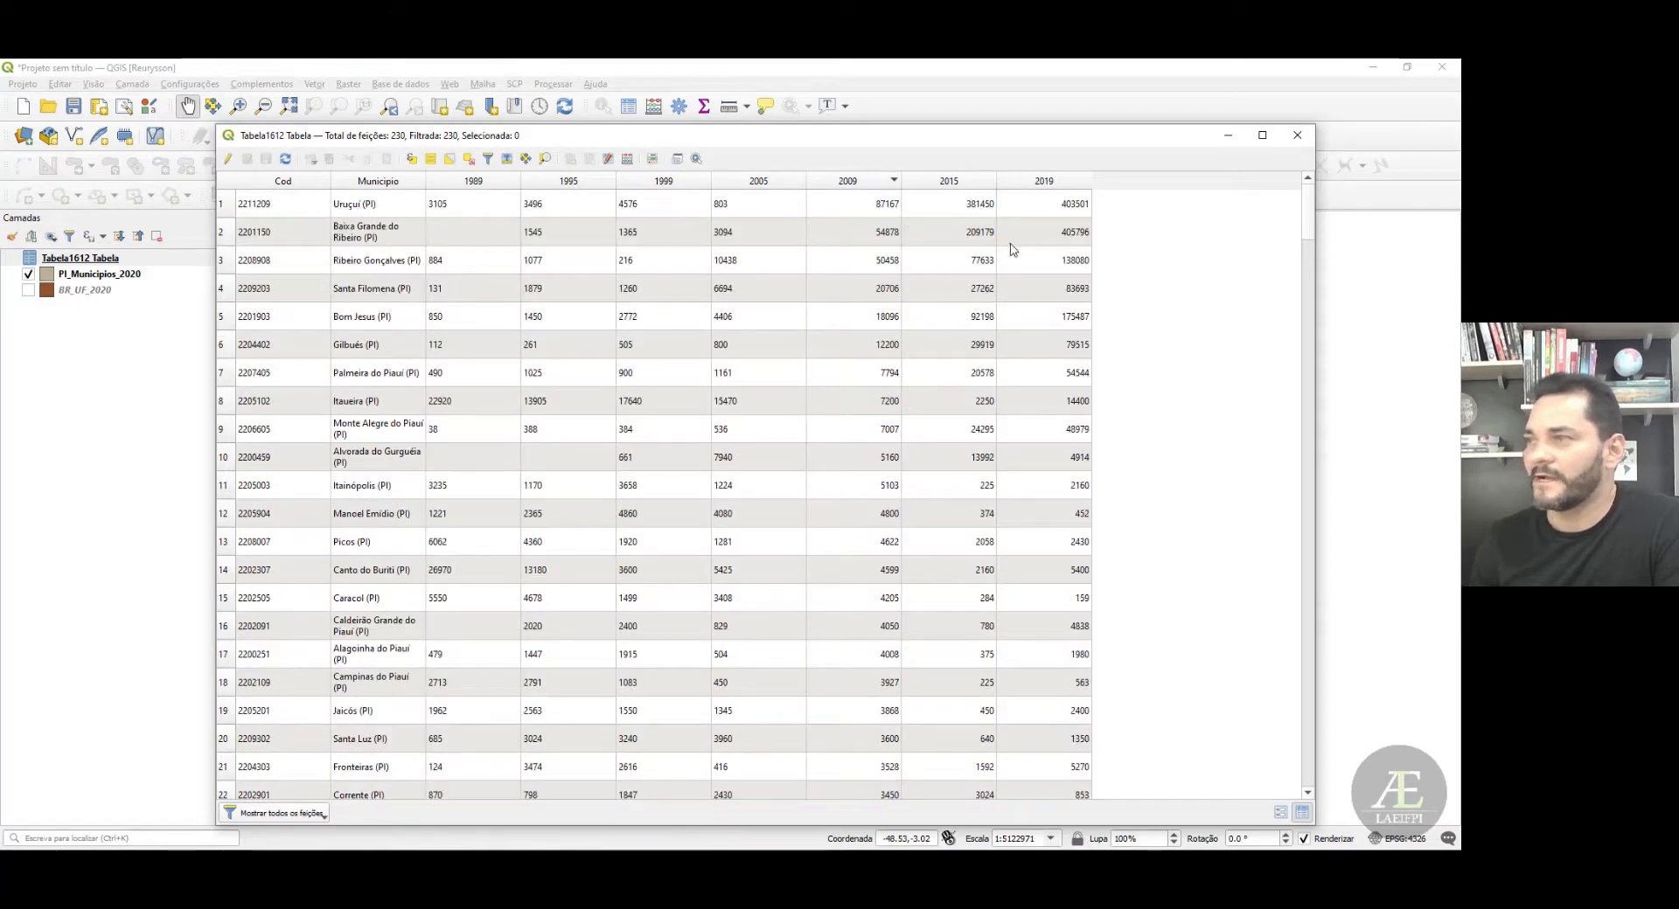
{"action": "scroll", "coordinate": [1075, 350], "scroll_direction": "down", "scroll_amount": 1}
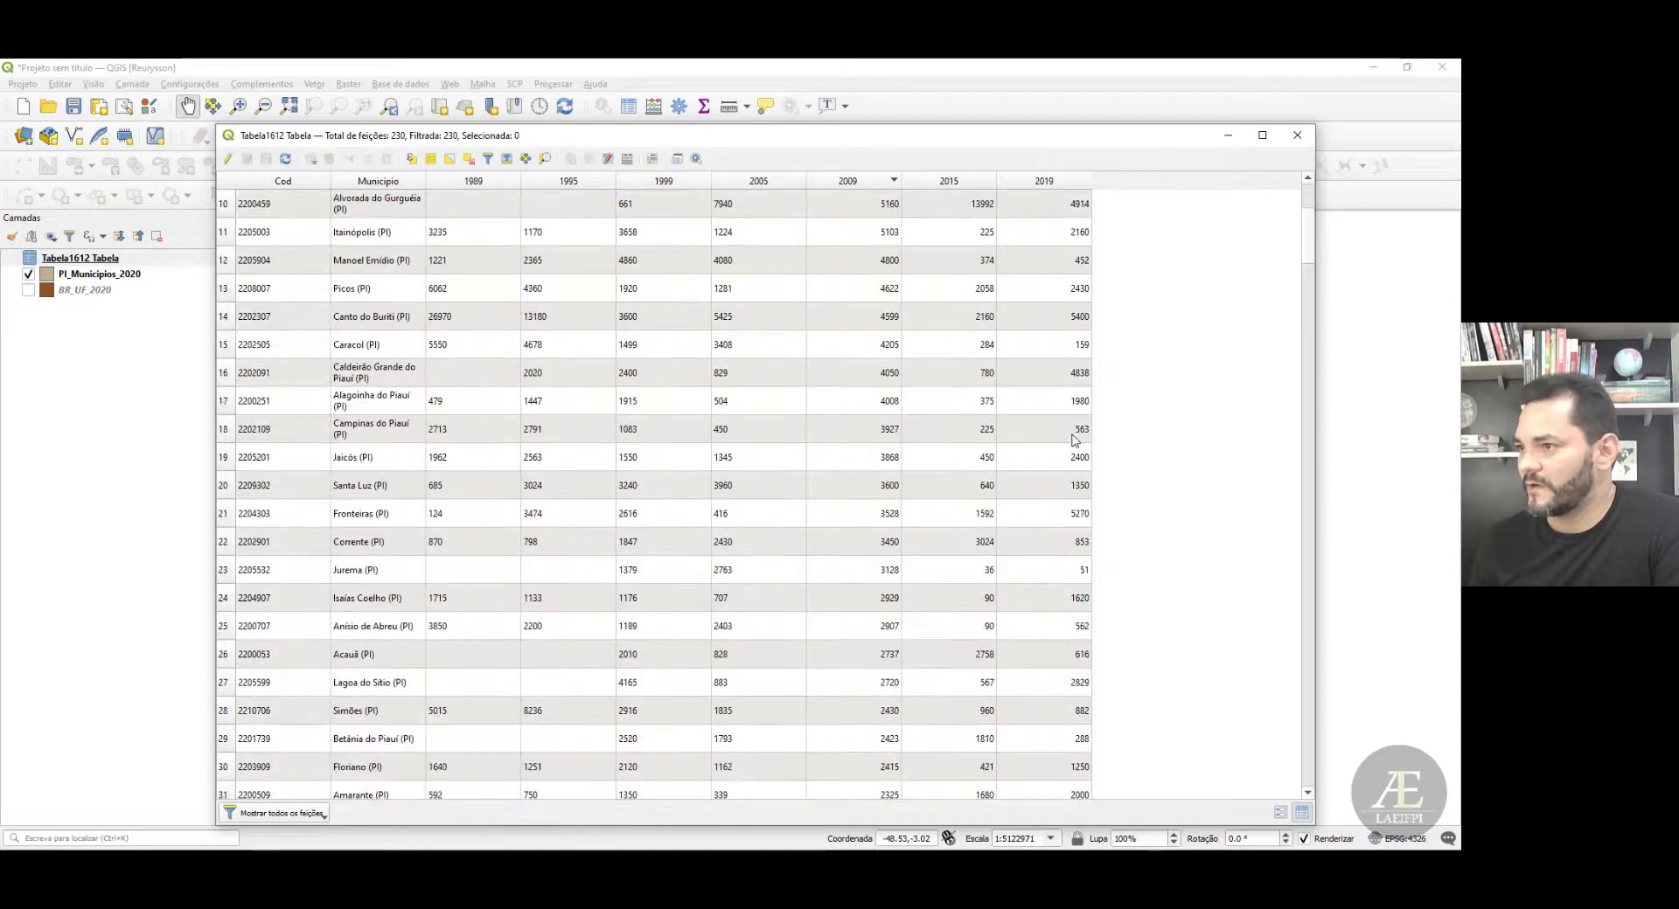
{"action": "scroll", "coordinate": [1077, 412], "scroll_direction": "up", "scroll_amount": 1}
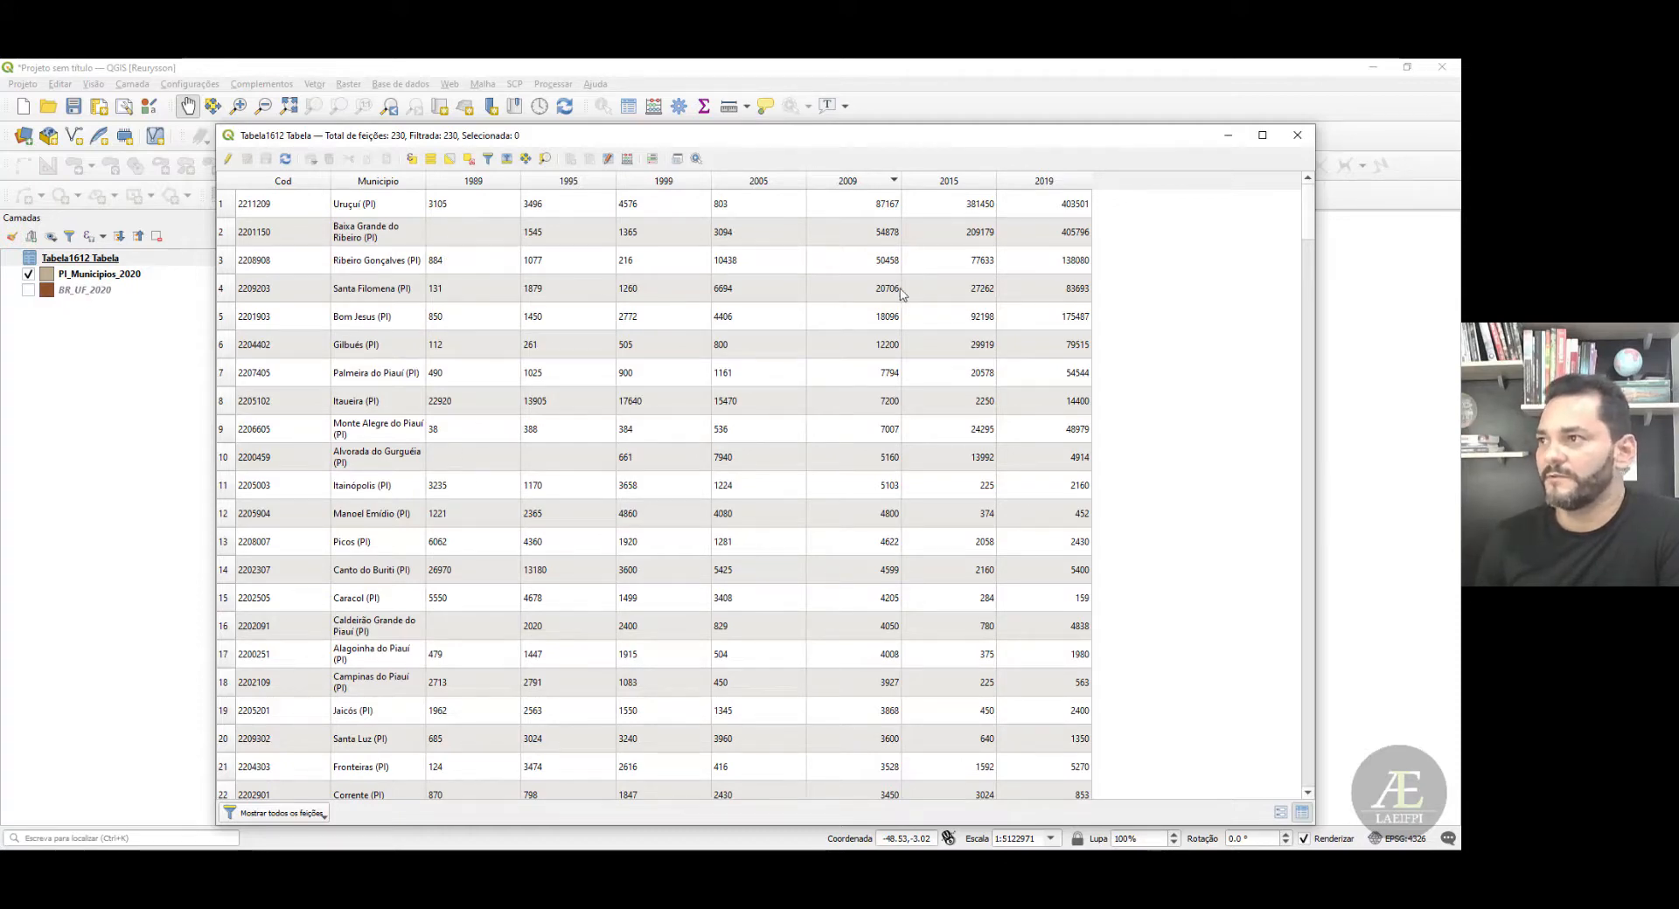
{"action": "scroll", "coordinate": [744, 291], "scroll_direction": "down", "scroll_amount": 5}
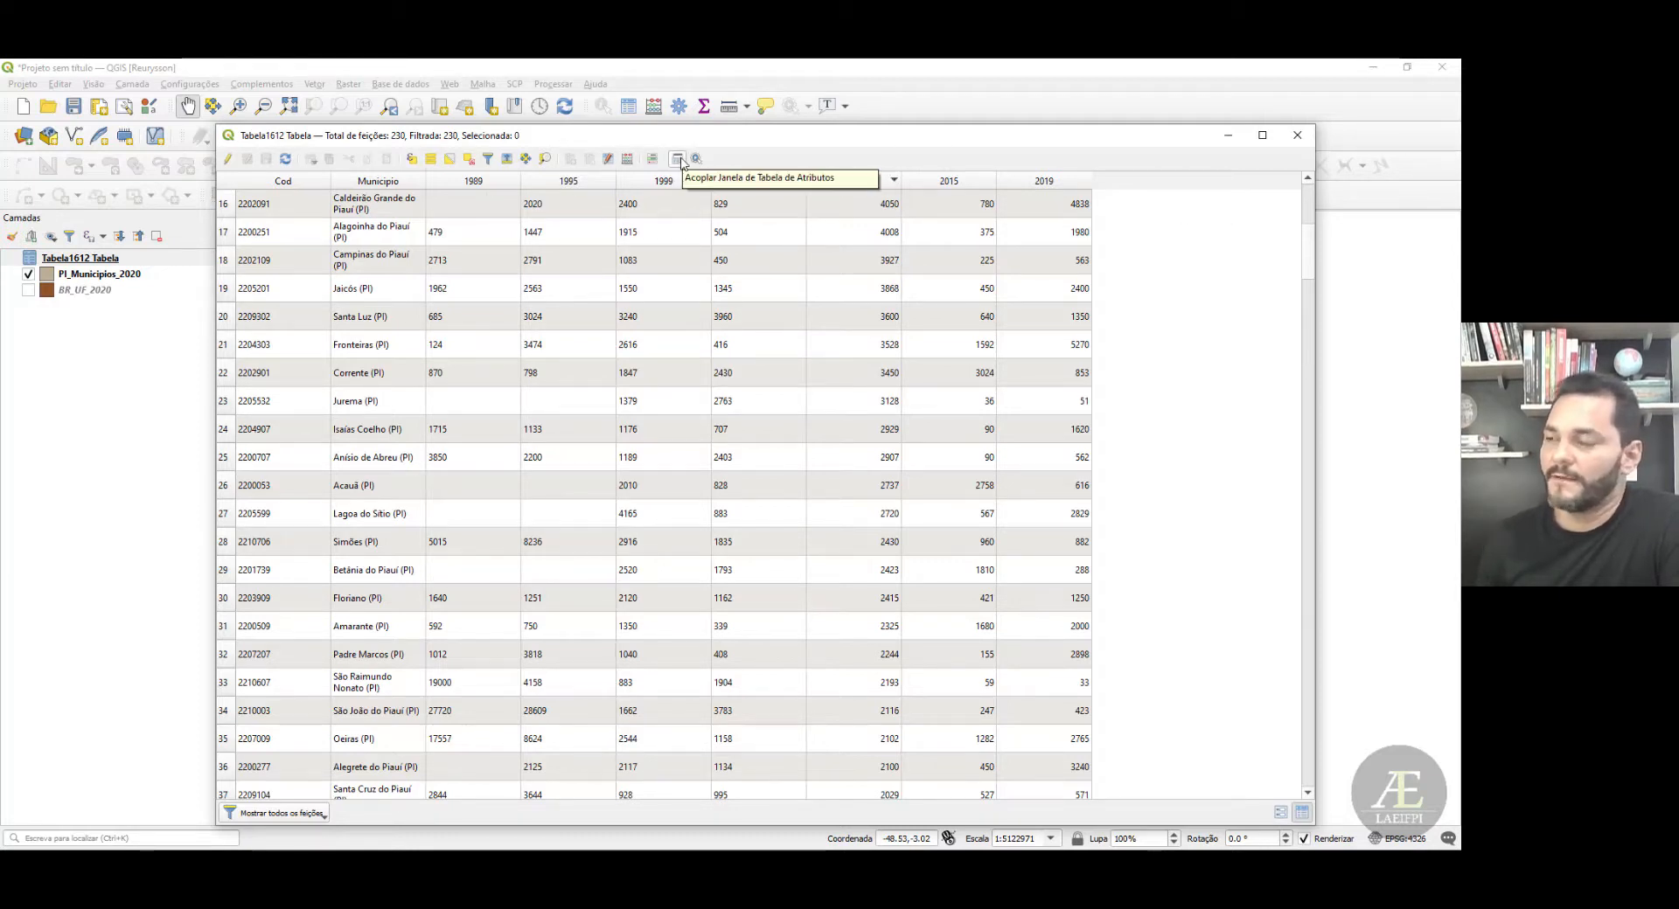
{"action": "left_click", "coordinate": [1298, 138]}
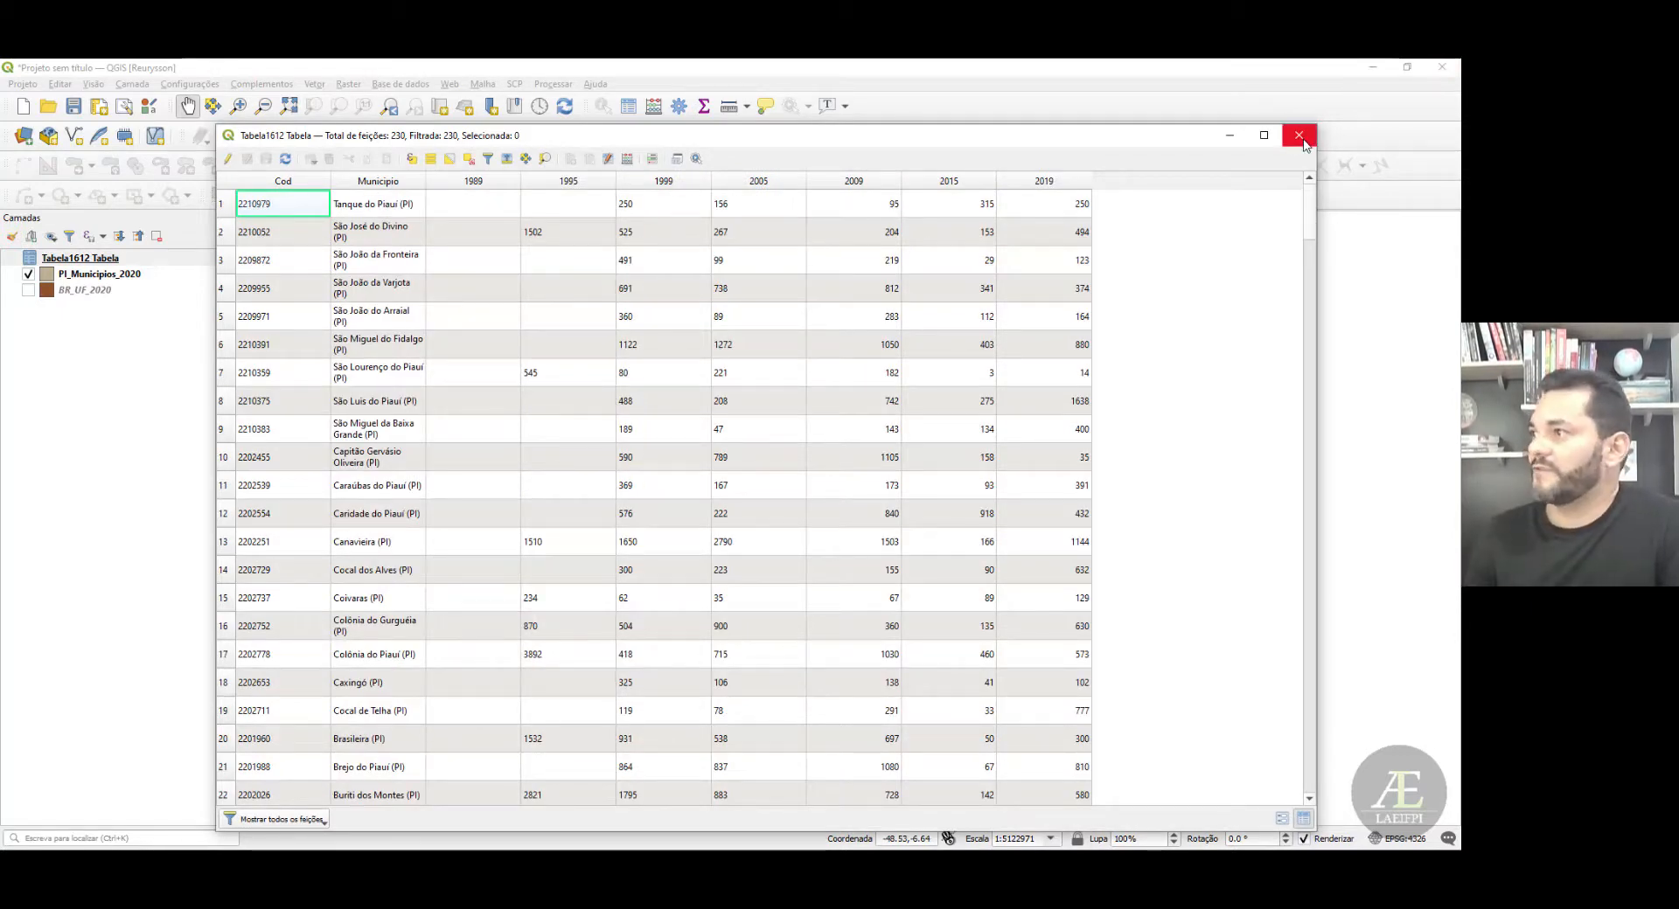
{"action": "left_click", "coordinate": [1300, 136]}
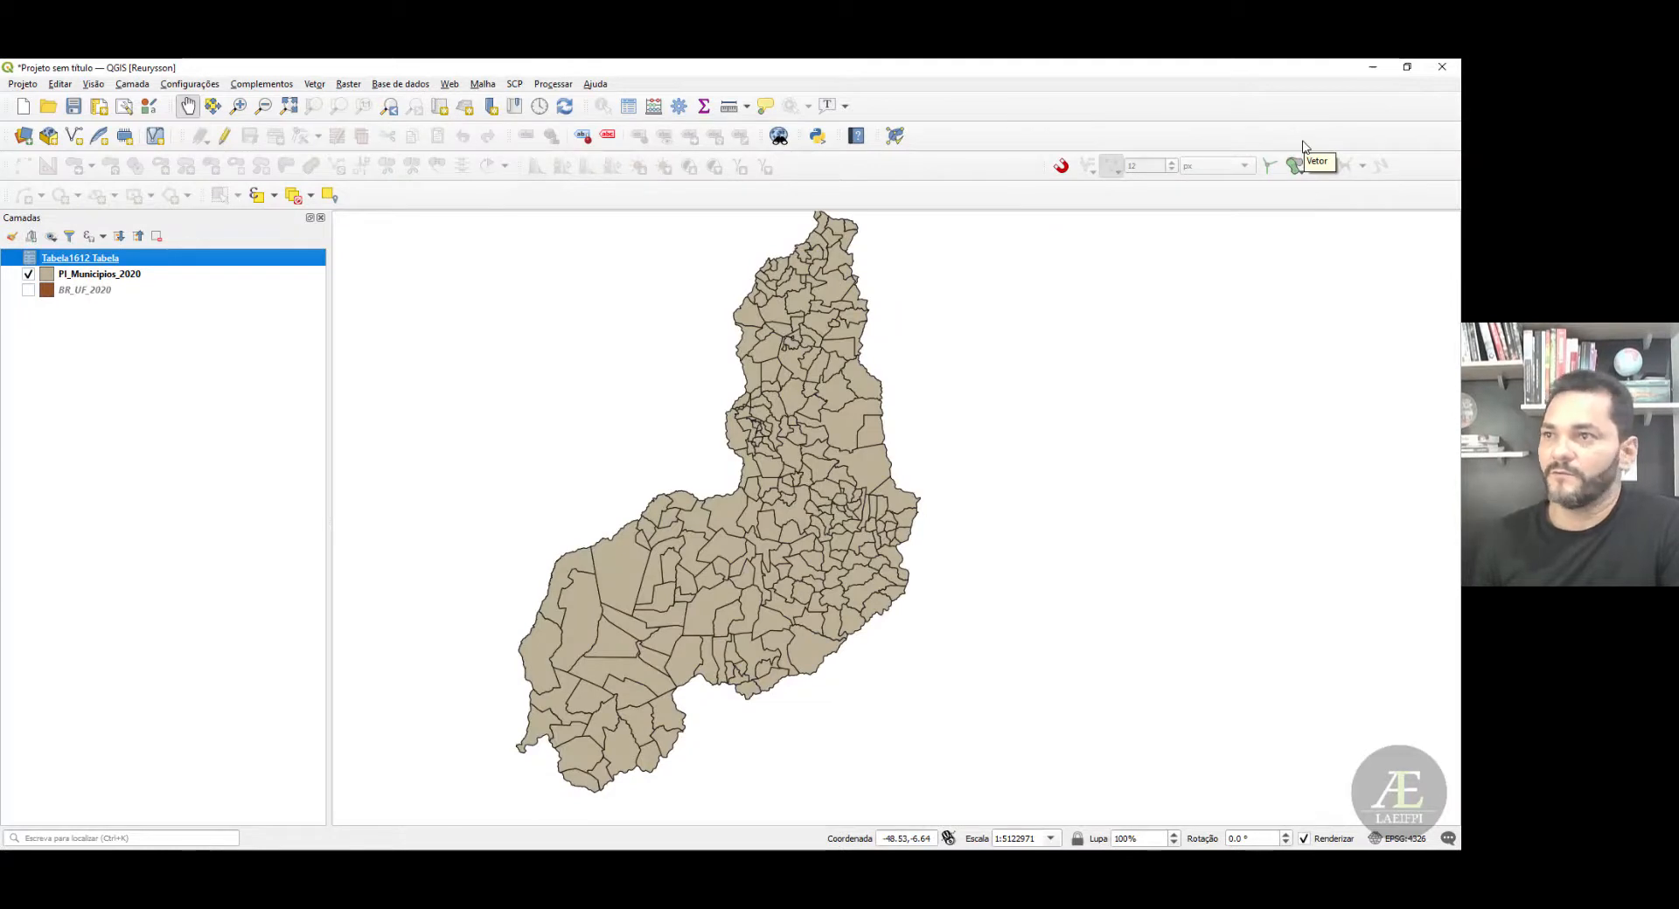
- Open the layer properties of PI_Municipios_2020 and look over its provider information and symbology settings
{"action": "left_click", "coordinate": [119, 275]}
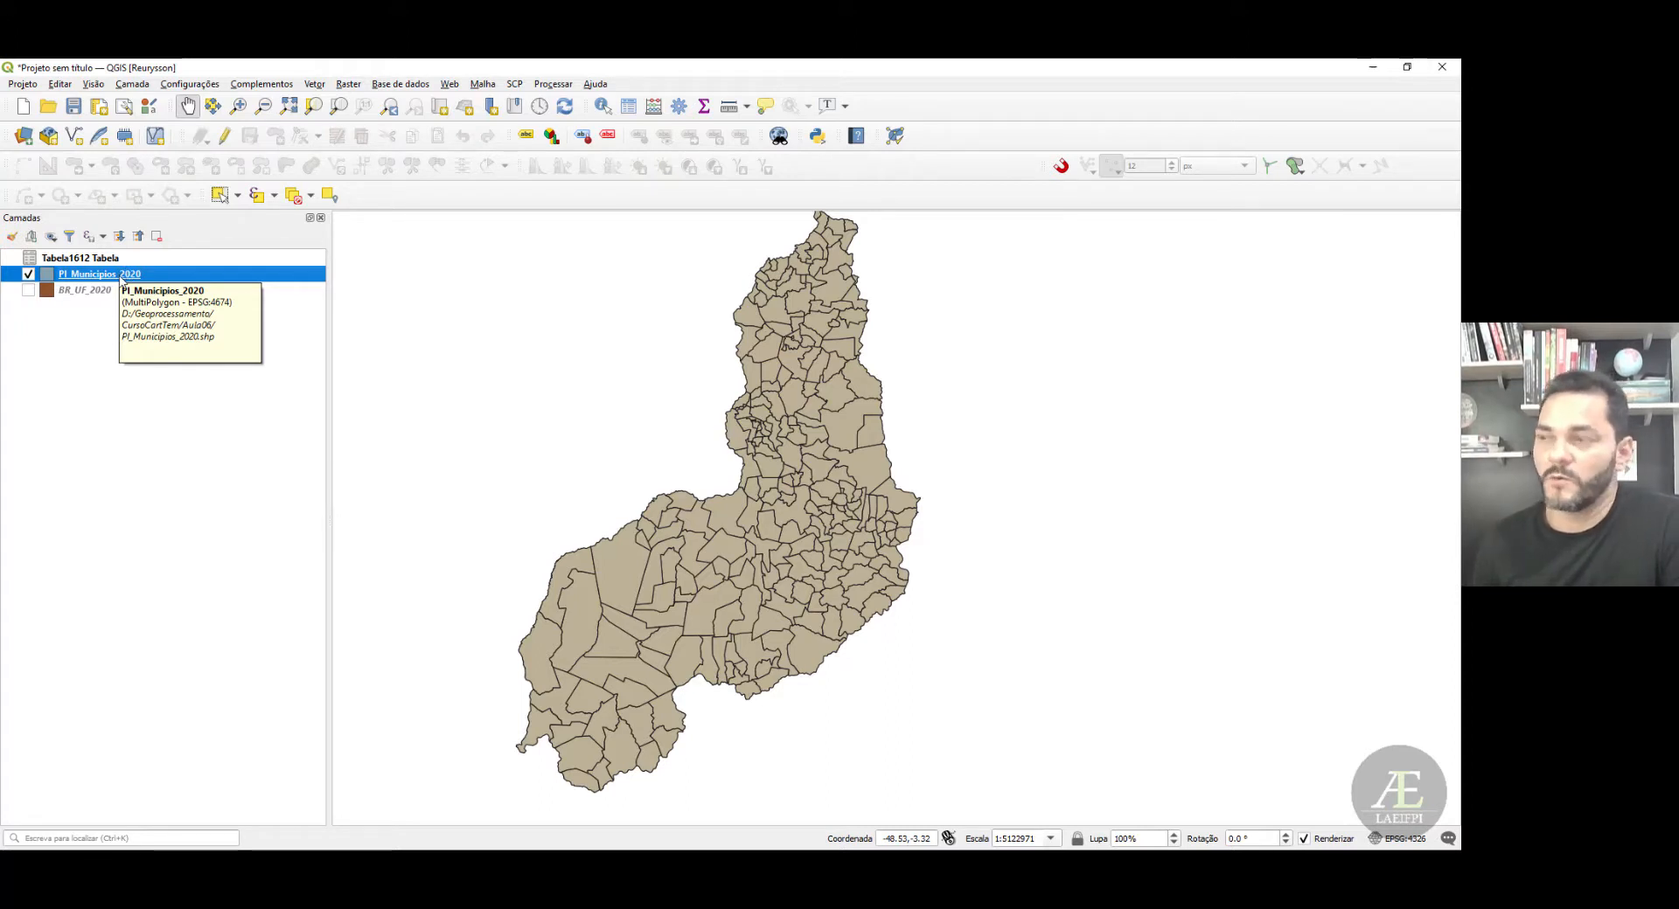
{"action": "right_click", "coordinate": [122, 279]}
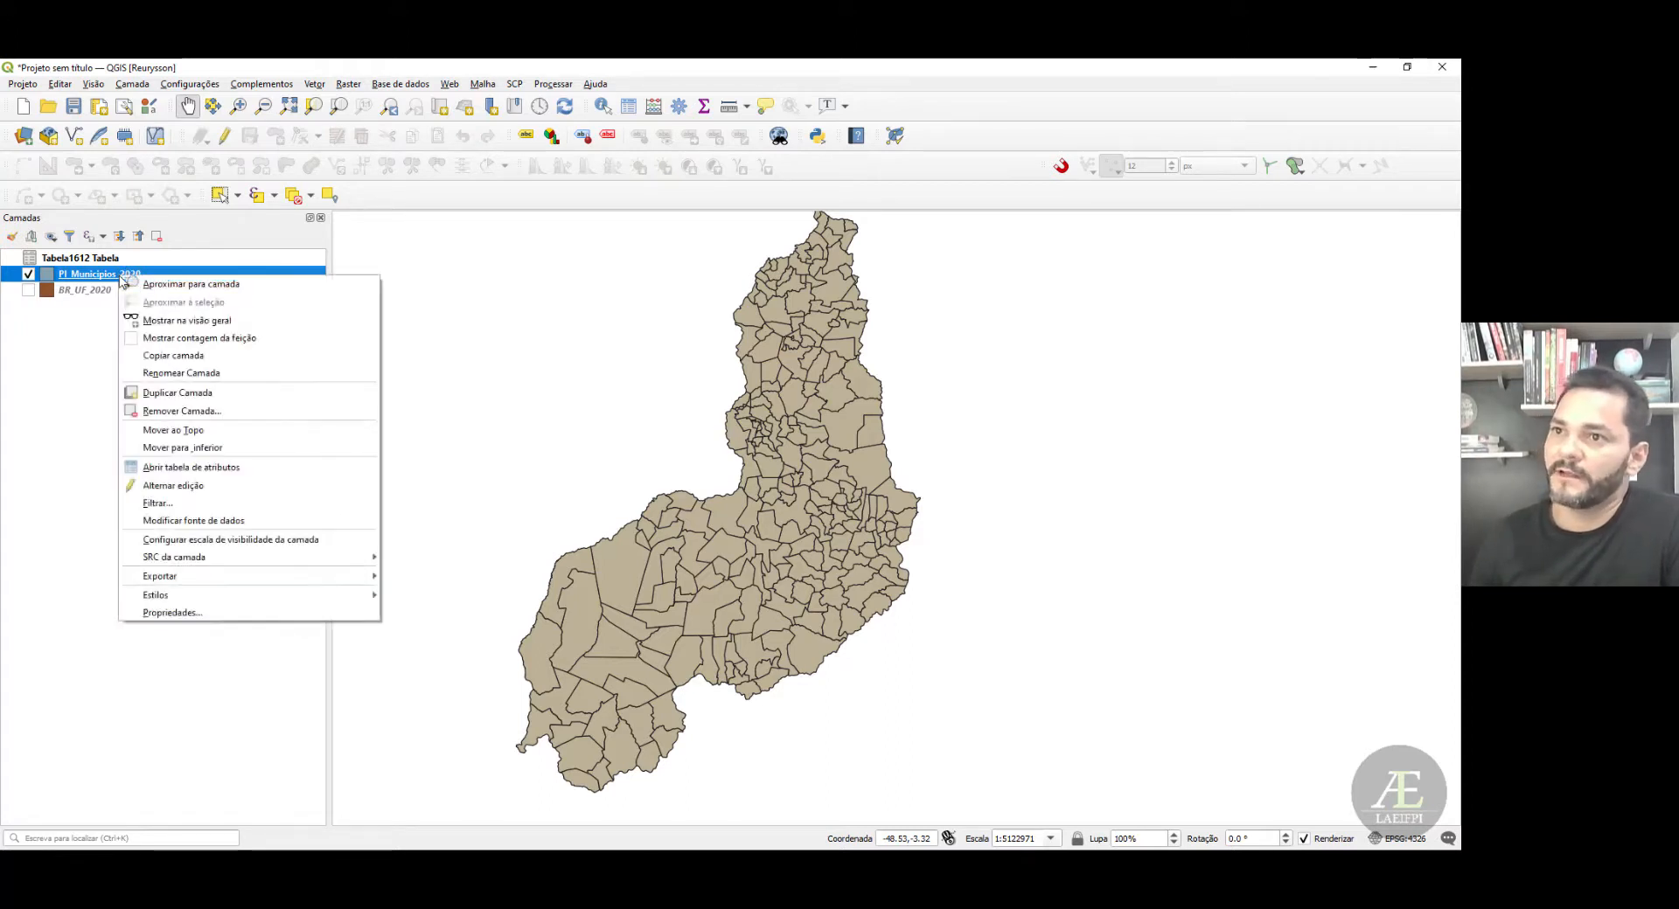
{"action": "left_click", "coordinate": [200, 610]}
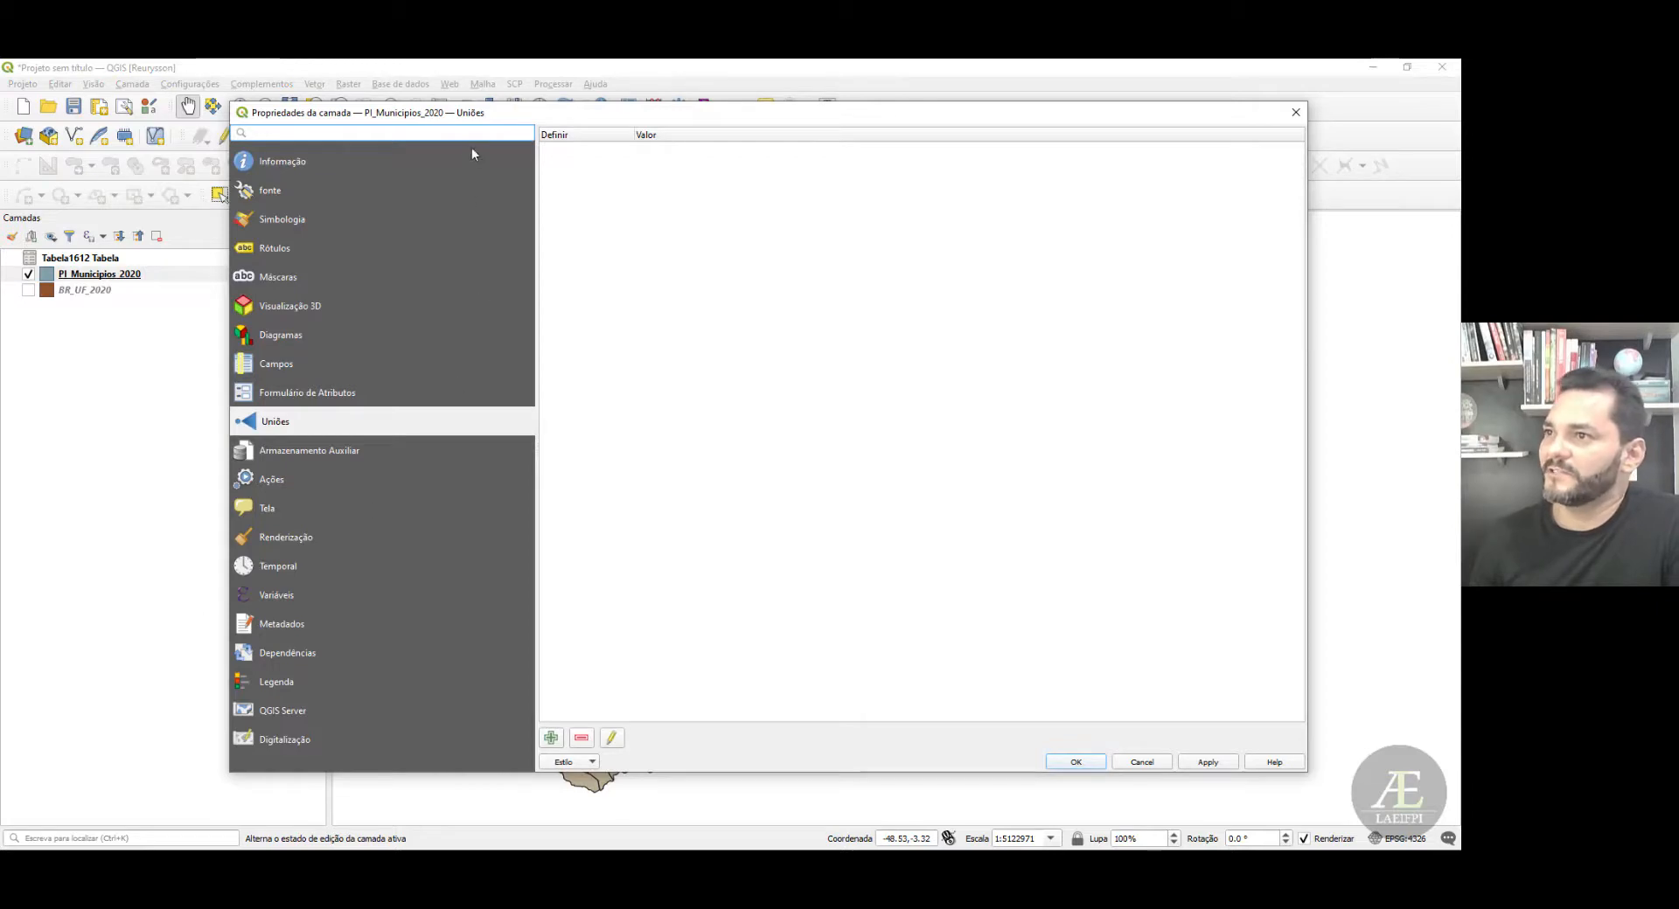
{"action": "left_click", "coordinate": [285, 164]}
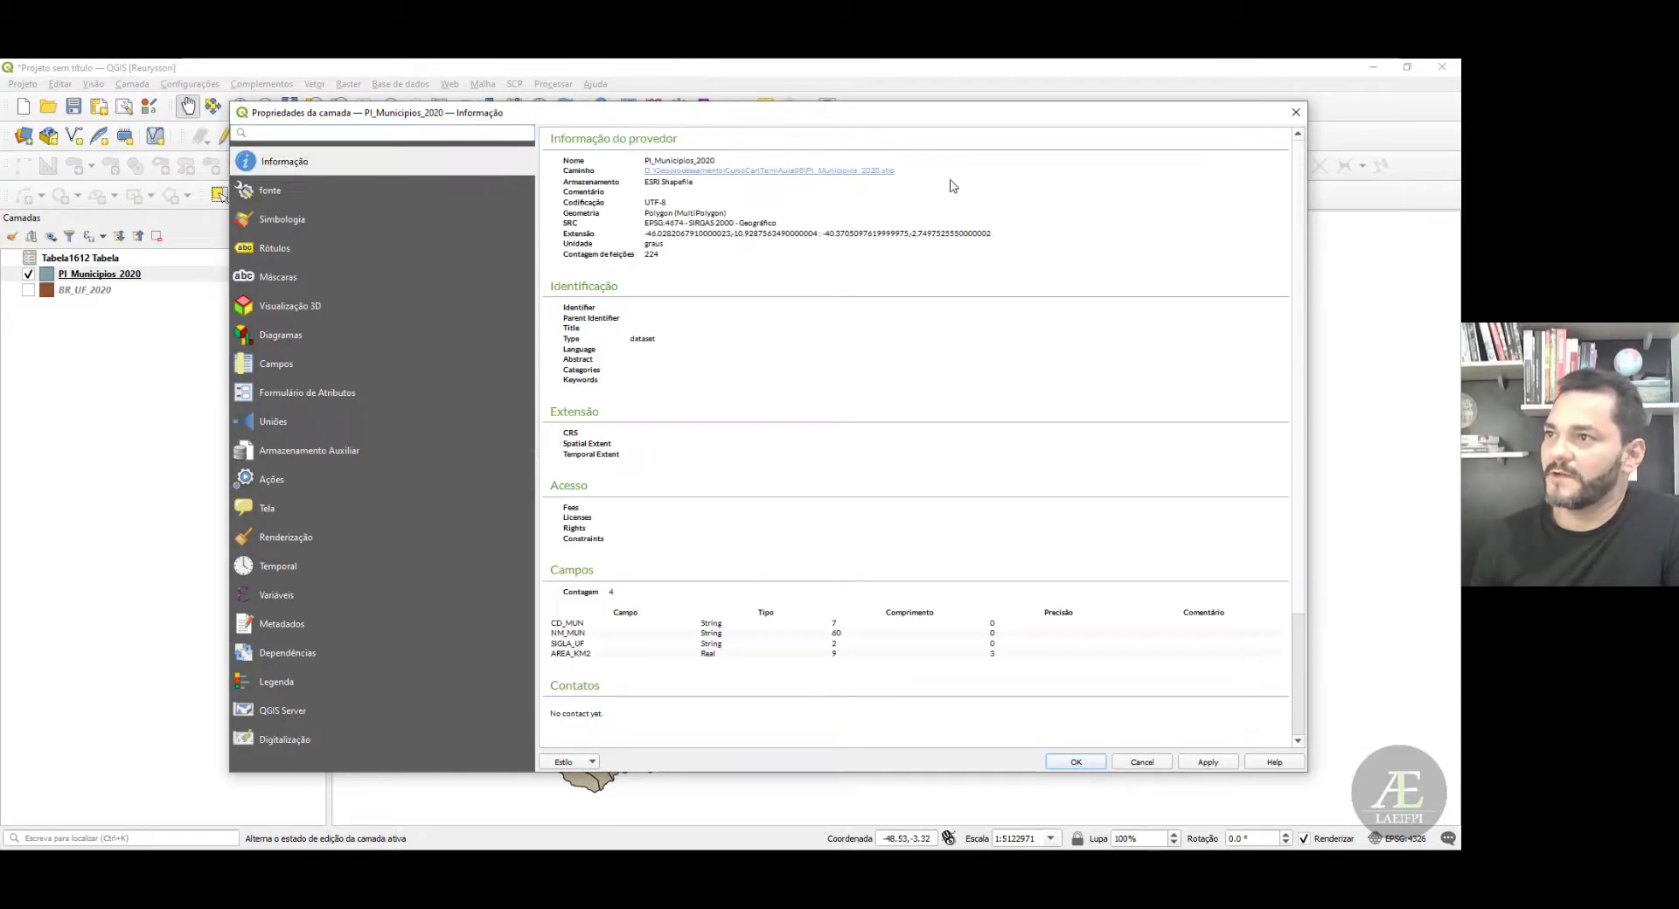
{"action": "left_click", "coordinate": [285, 201]}
{"action": "left_click", "coordinate": [283, 219]}
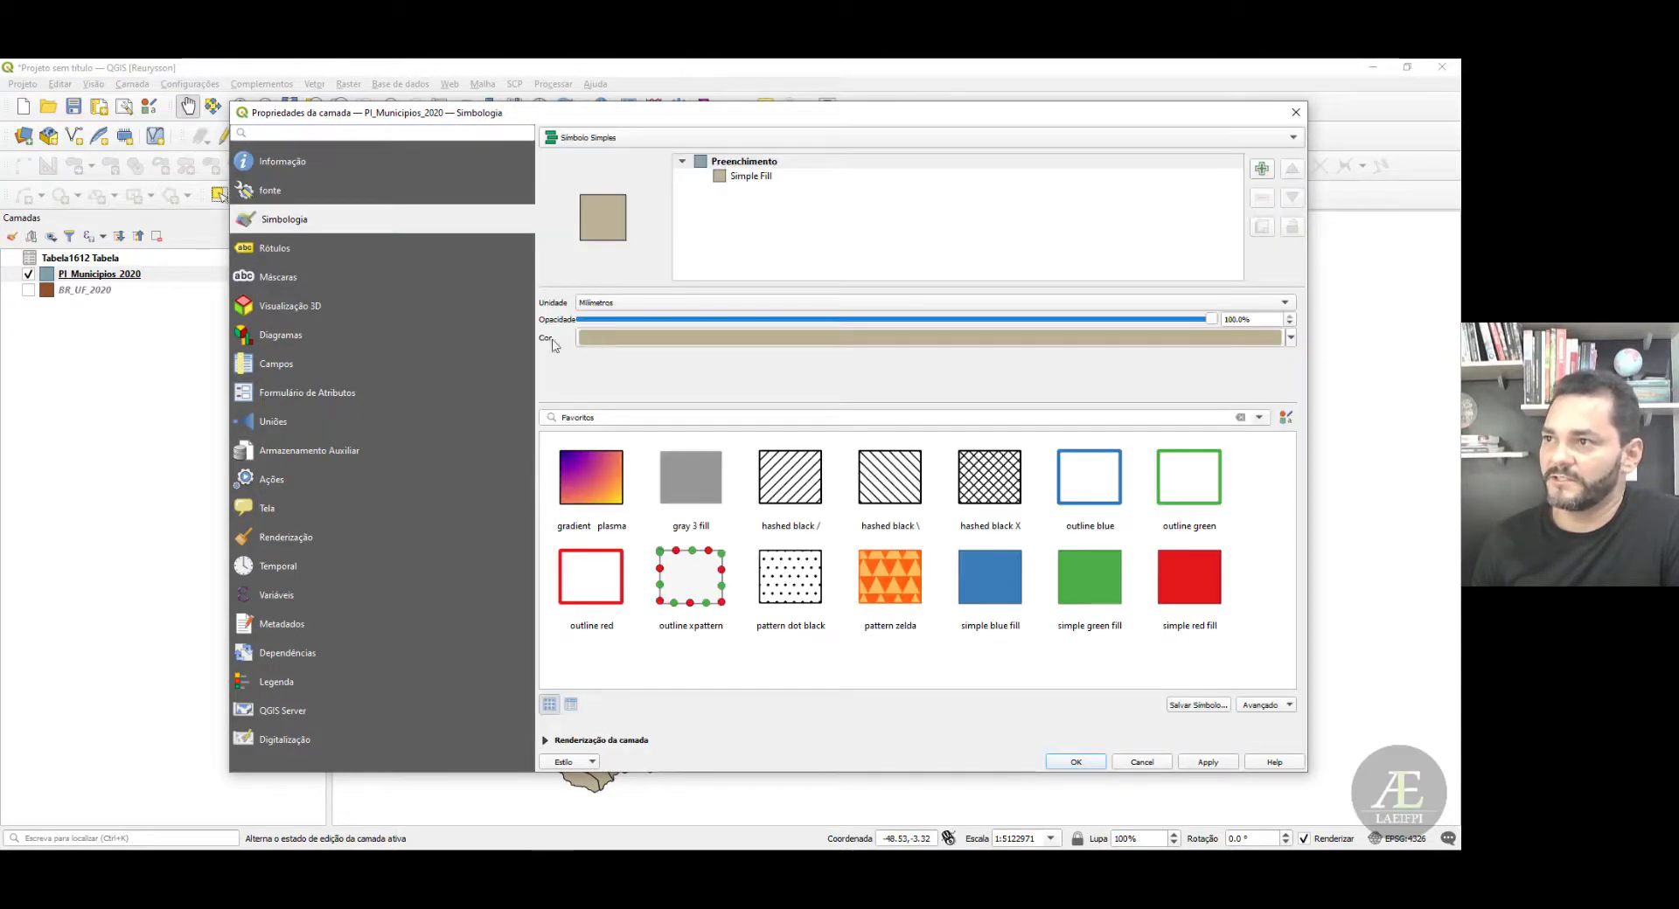
- Add a vector join to PI_Municipios_2020 using Tabela1612 Tabela, with Cod as the join field and CD_MUN as the target field
{"action": "left_click", "coordinate": [275, 423]}
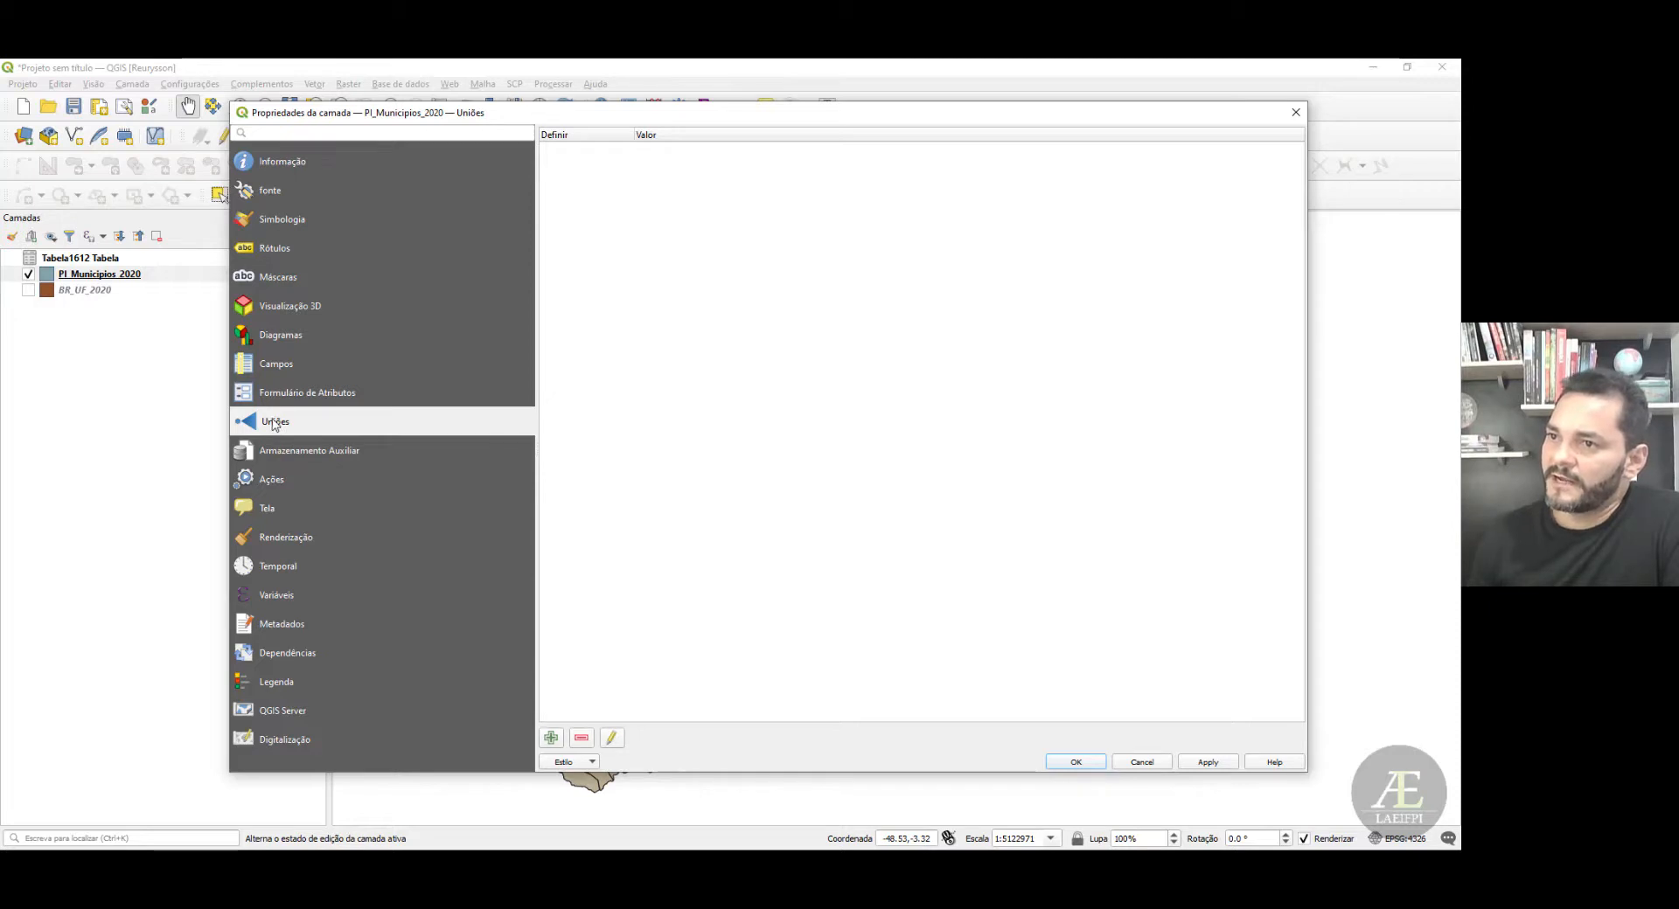
{"action": "left_click", "coordinate": [552, 739]}
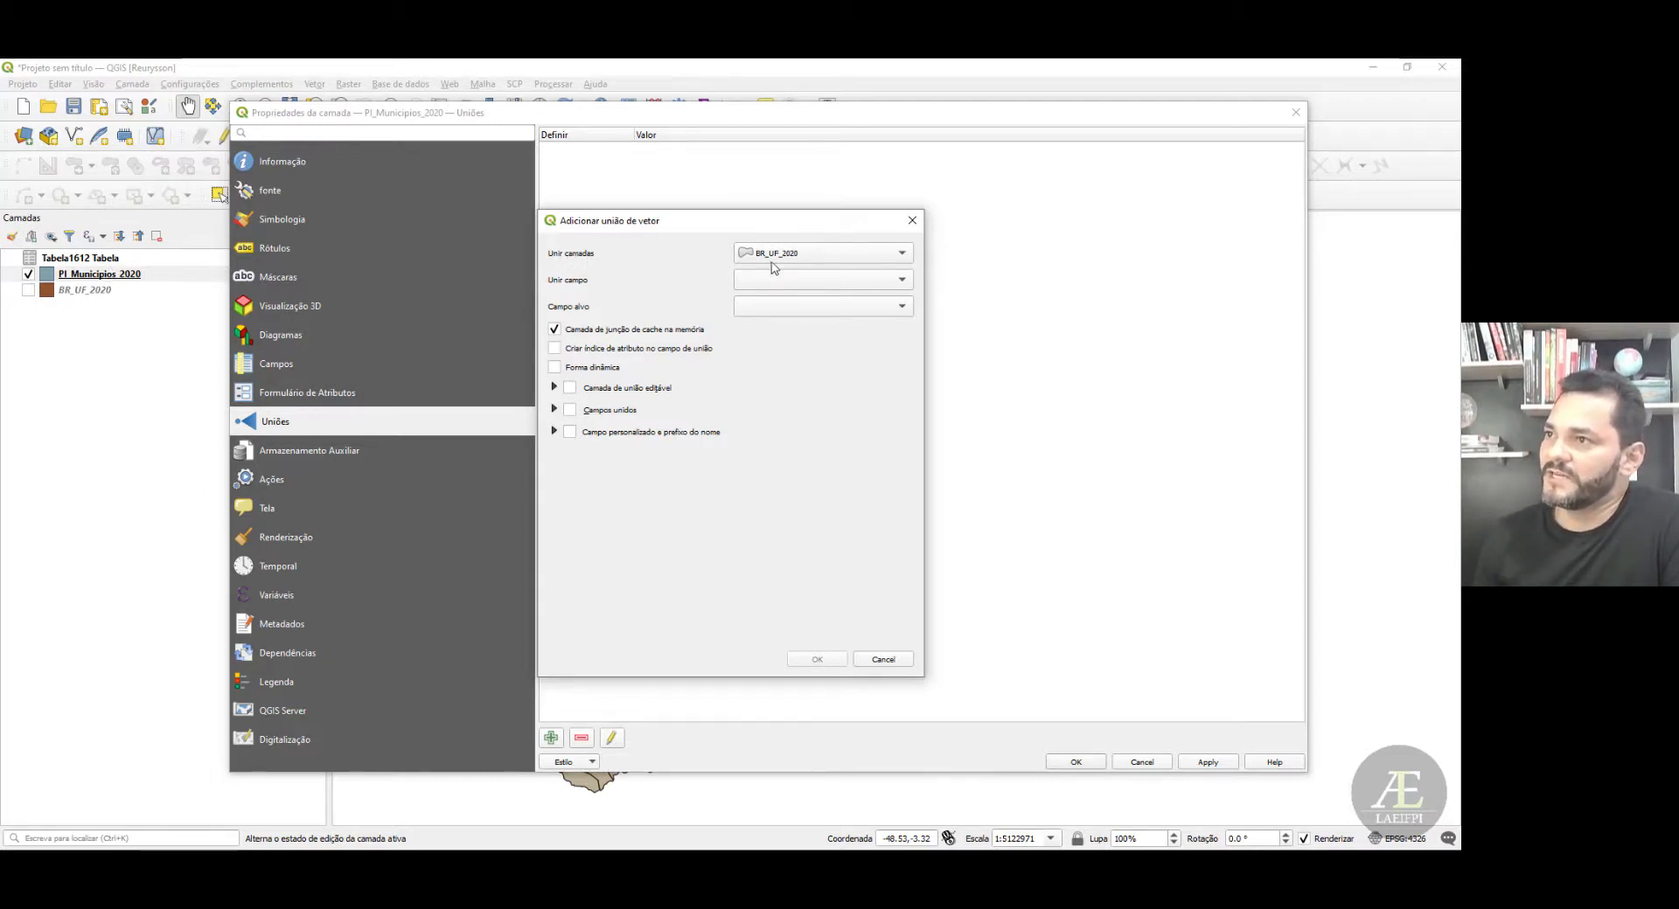
{"action": "left_click", "coordinate": [798, 256]}
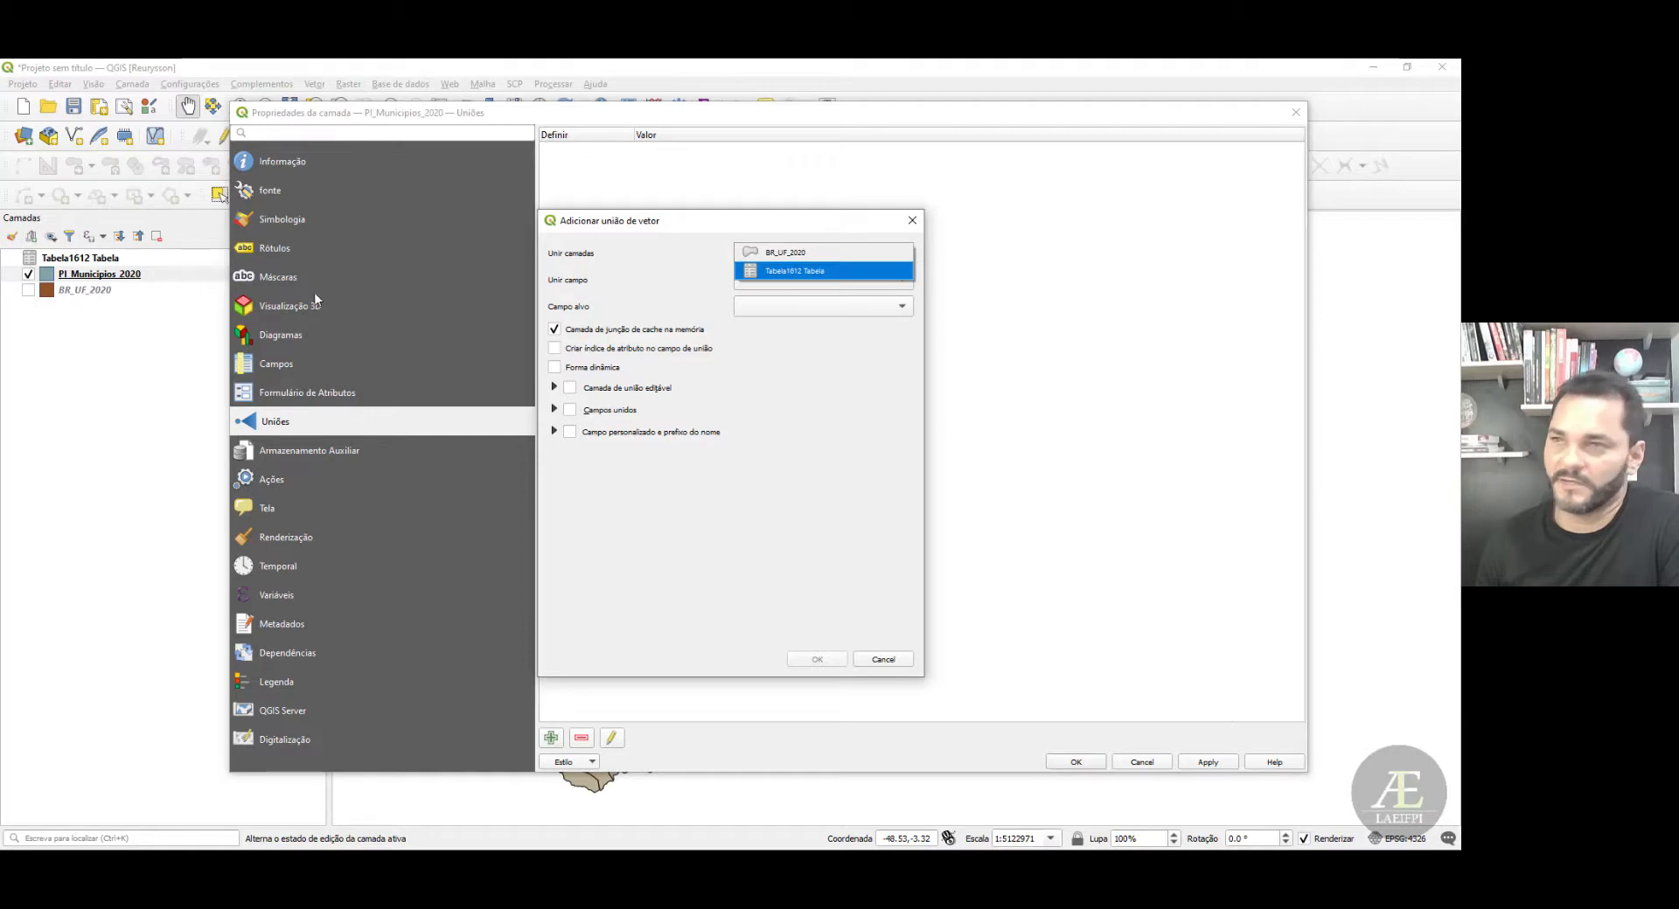
{"action": "left_click", "coordinate": [770, 272]}
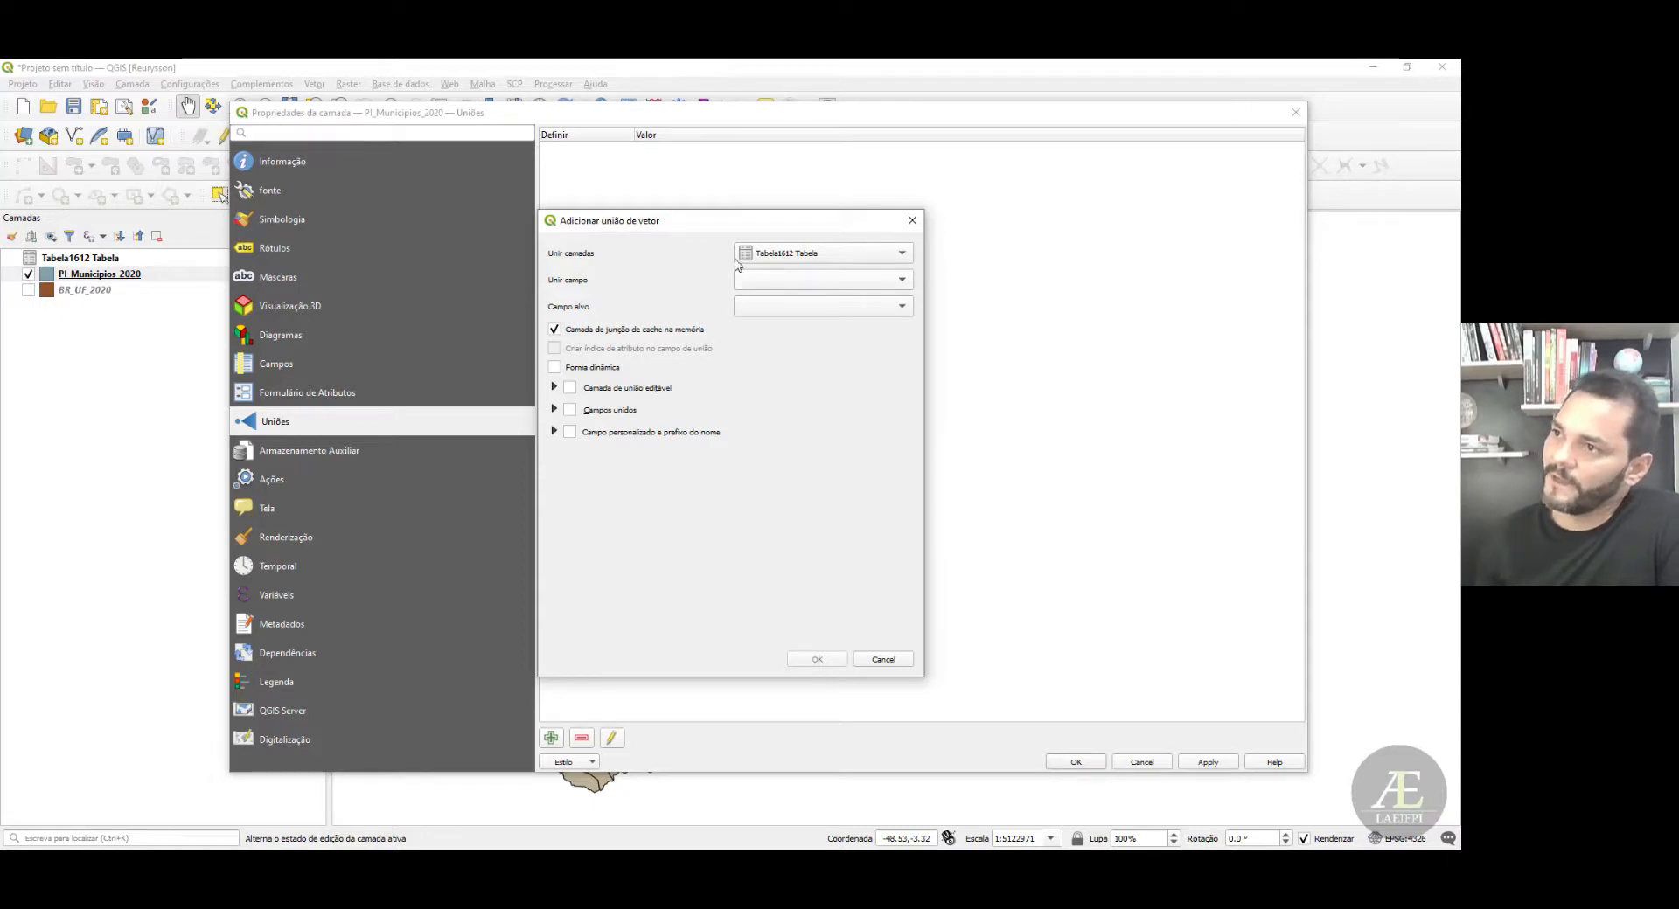
{"action": "left_click", "coordinate": [775, 279]}
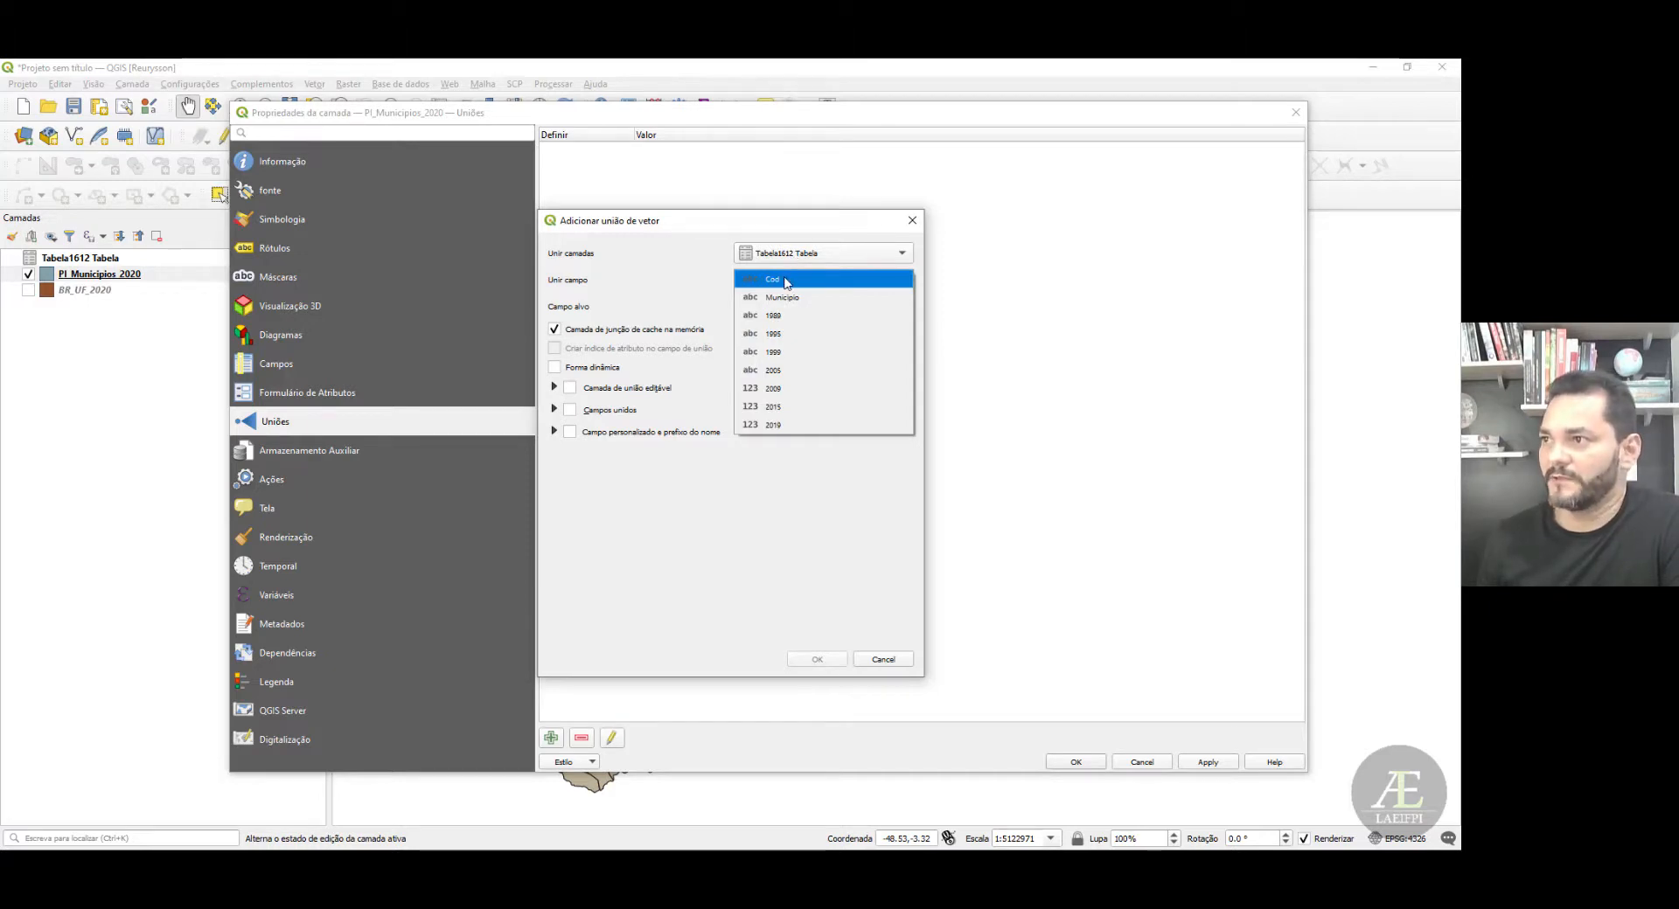
{"action": "left_click", "coordinate": [793, 284]}
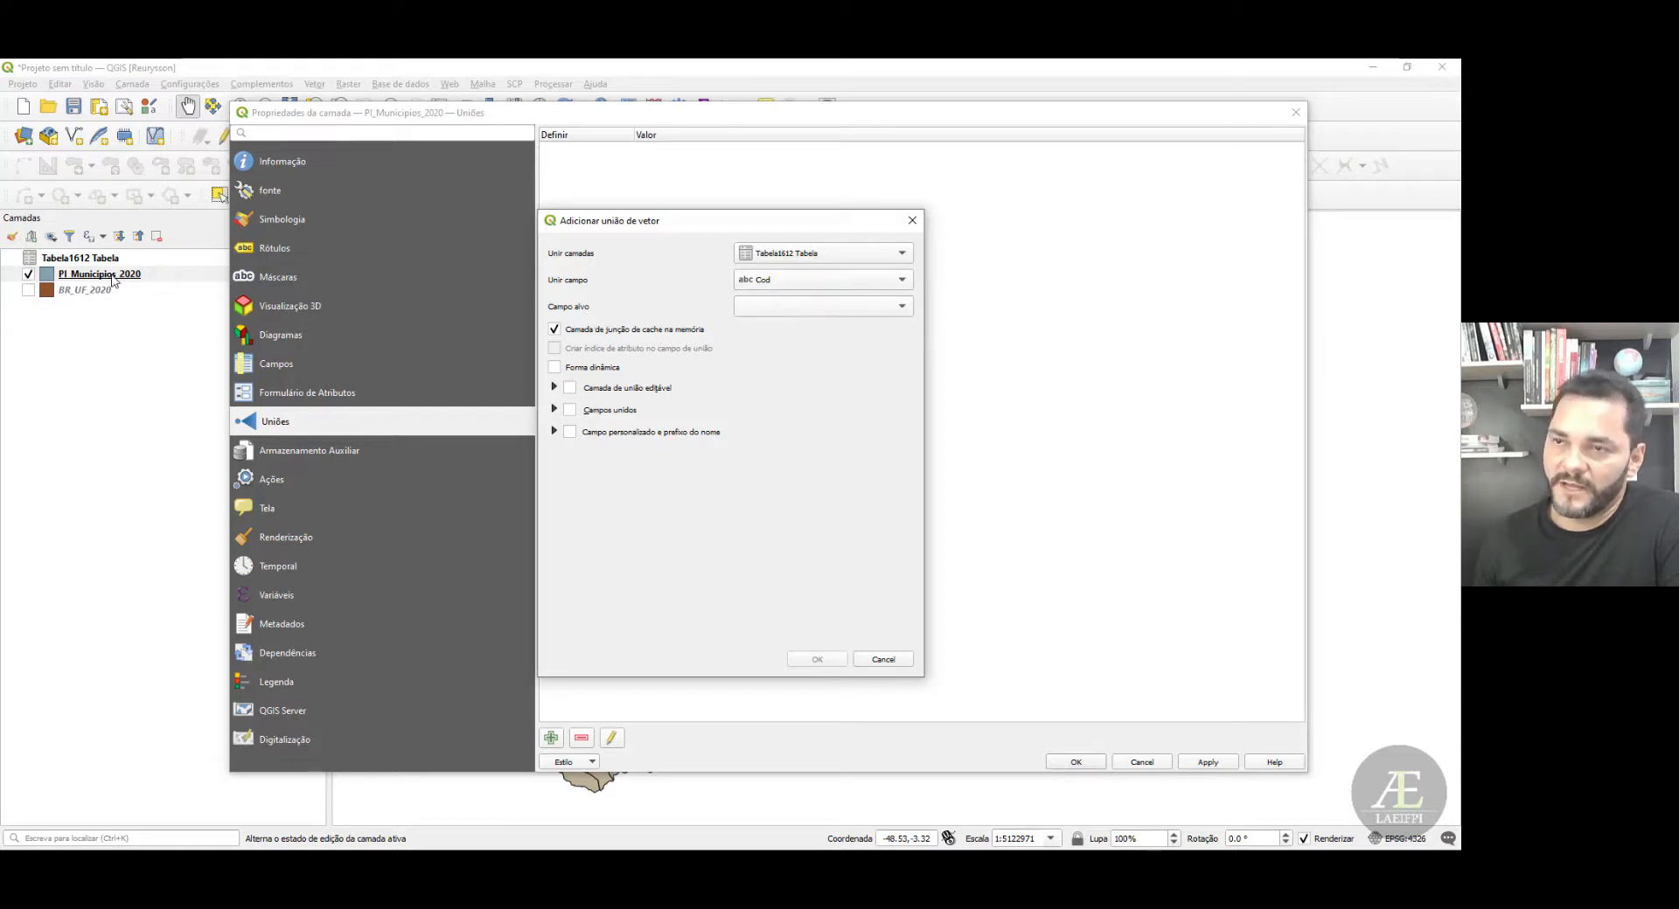
{"action": "left_click", "coordinate": [838, 311]}
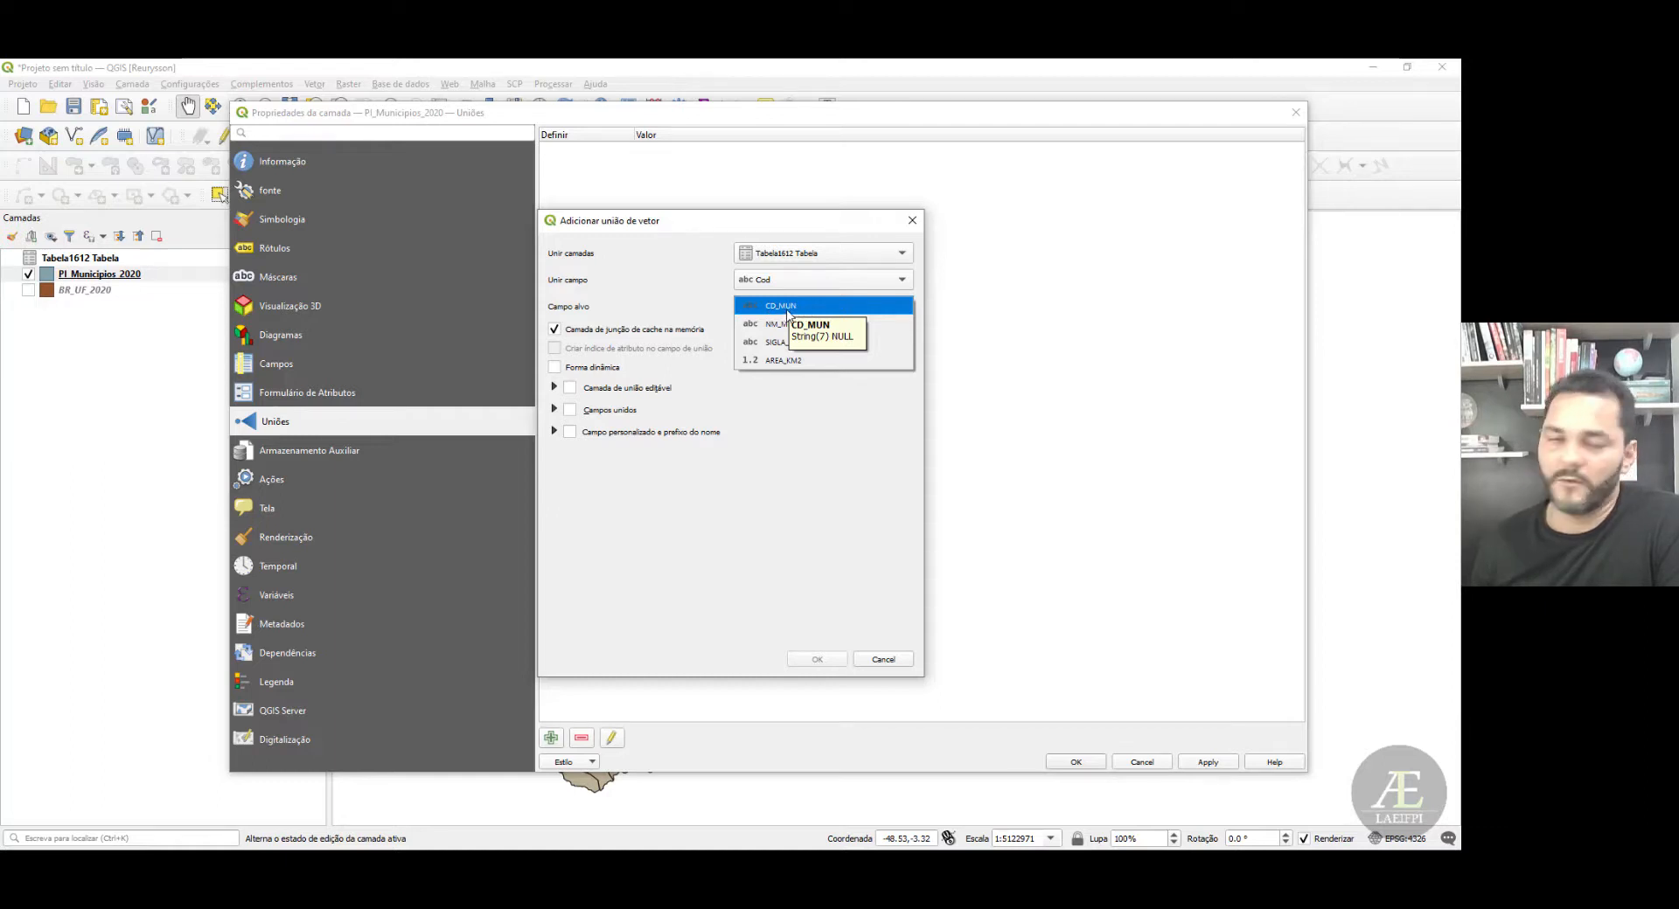
{"action": "left_click", "coordinate": [789, 309]}
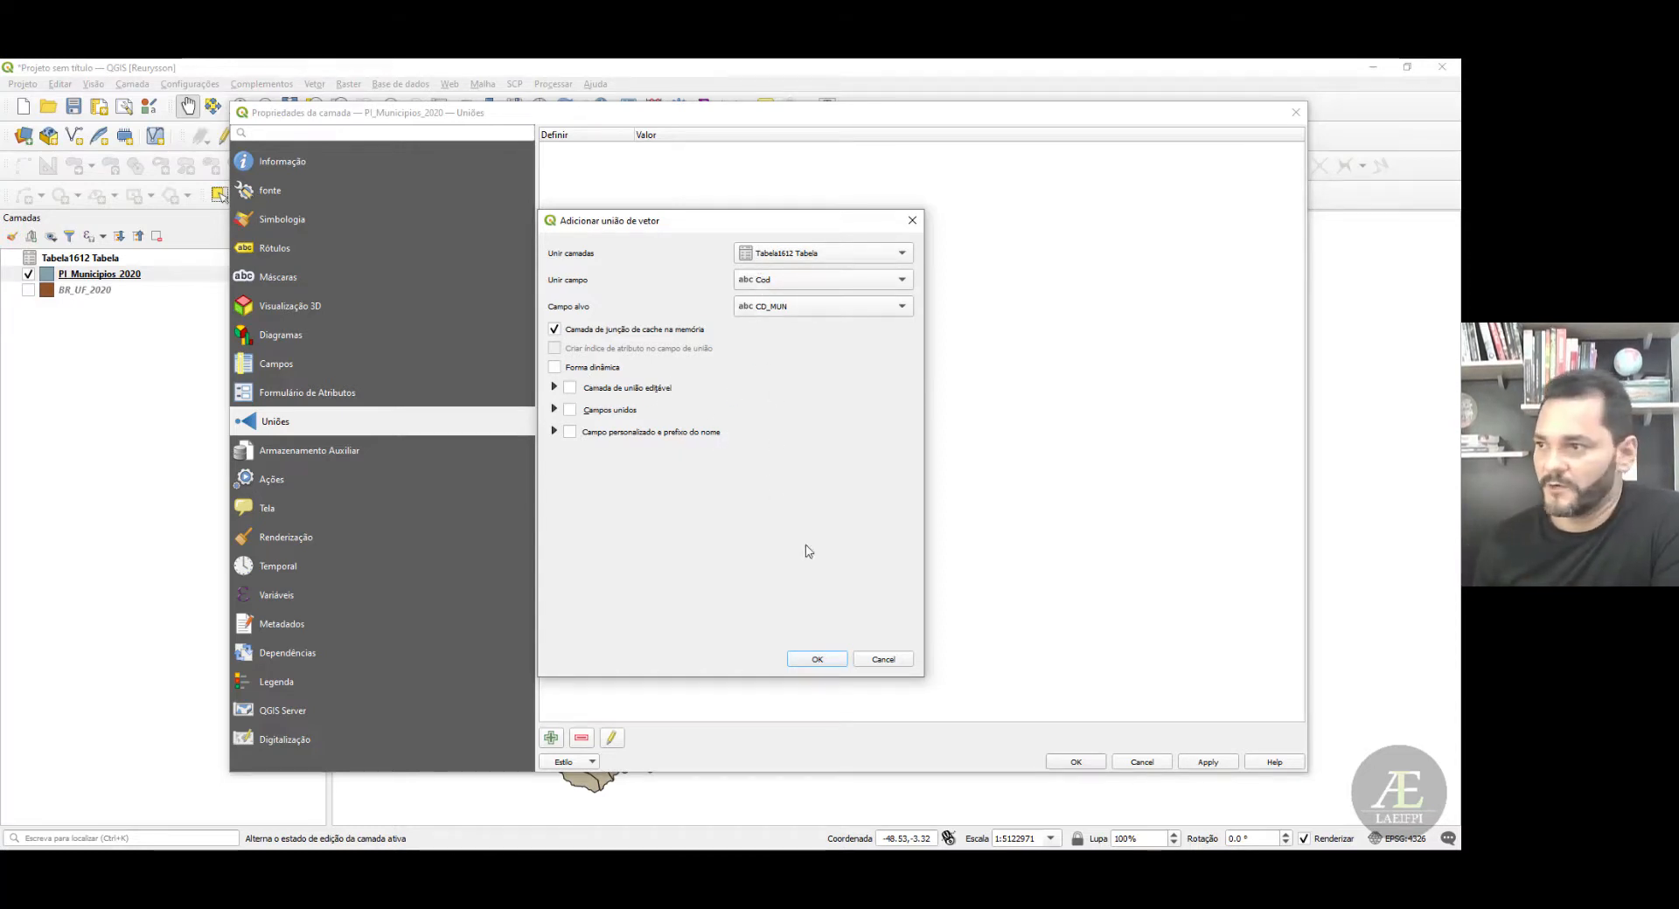
- Give the joined fields the custom name prefix ProdT, confirm the join, check its settings, and accept the layer properties
{"action": "left_click", "coordinate": [555, 432]}
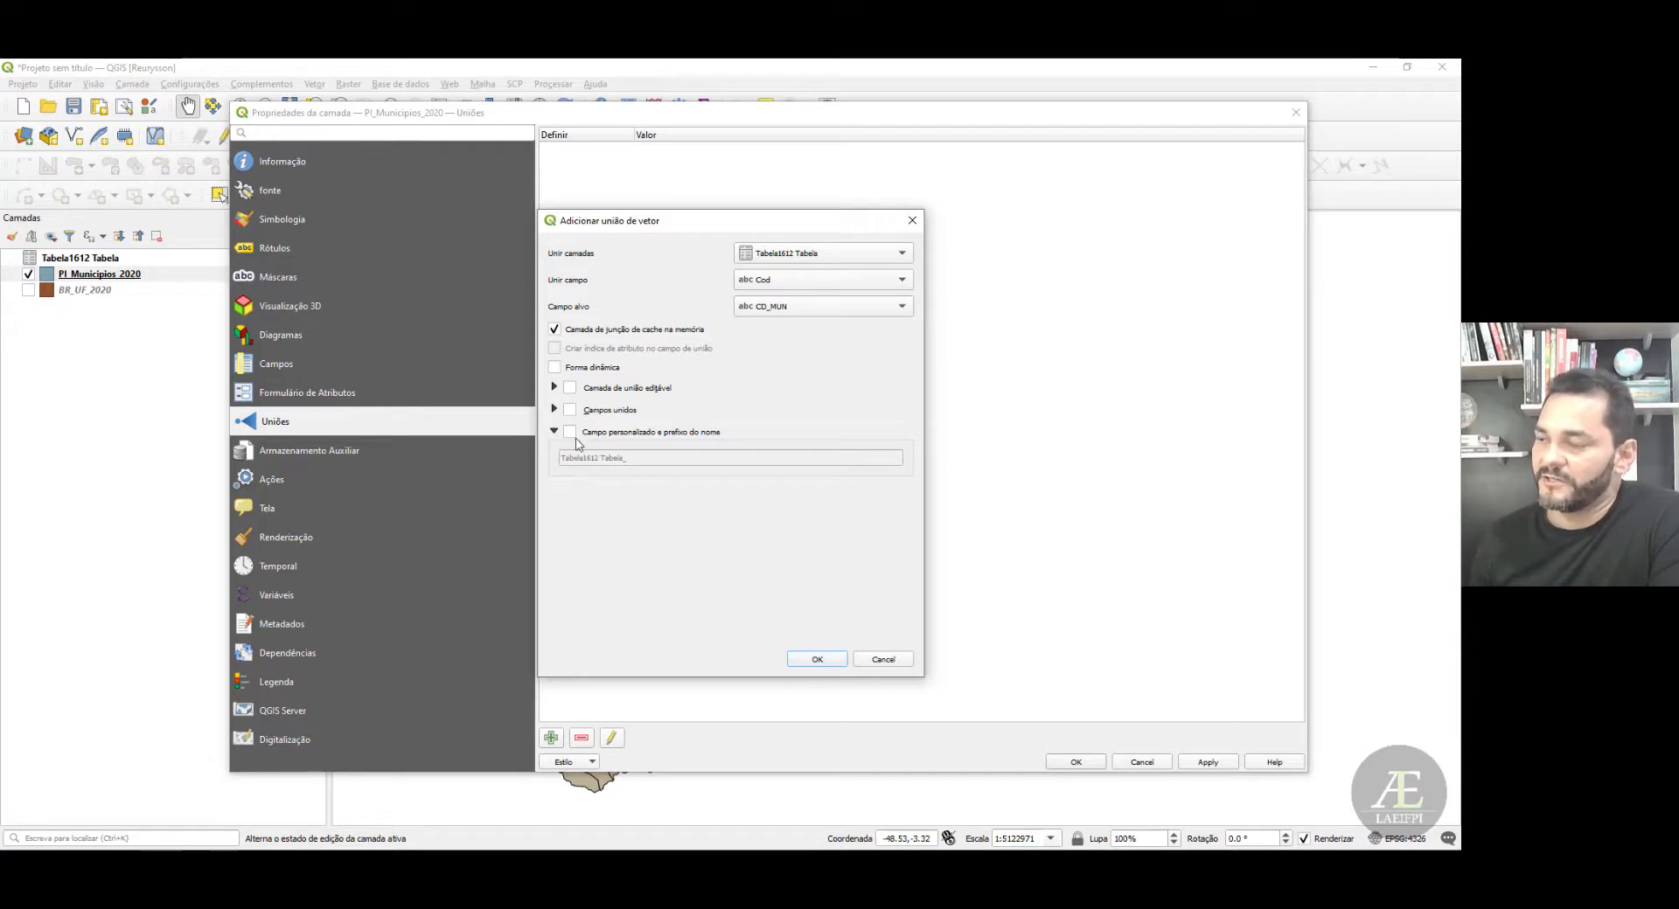
{"action": "left_click", "coordinate": [570, 436]}
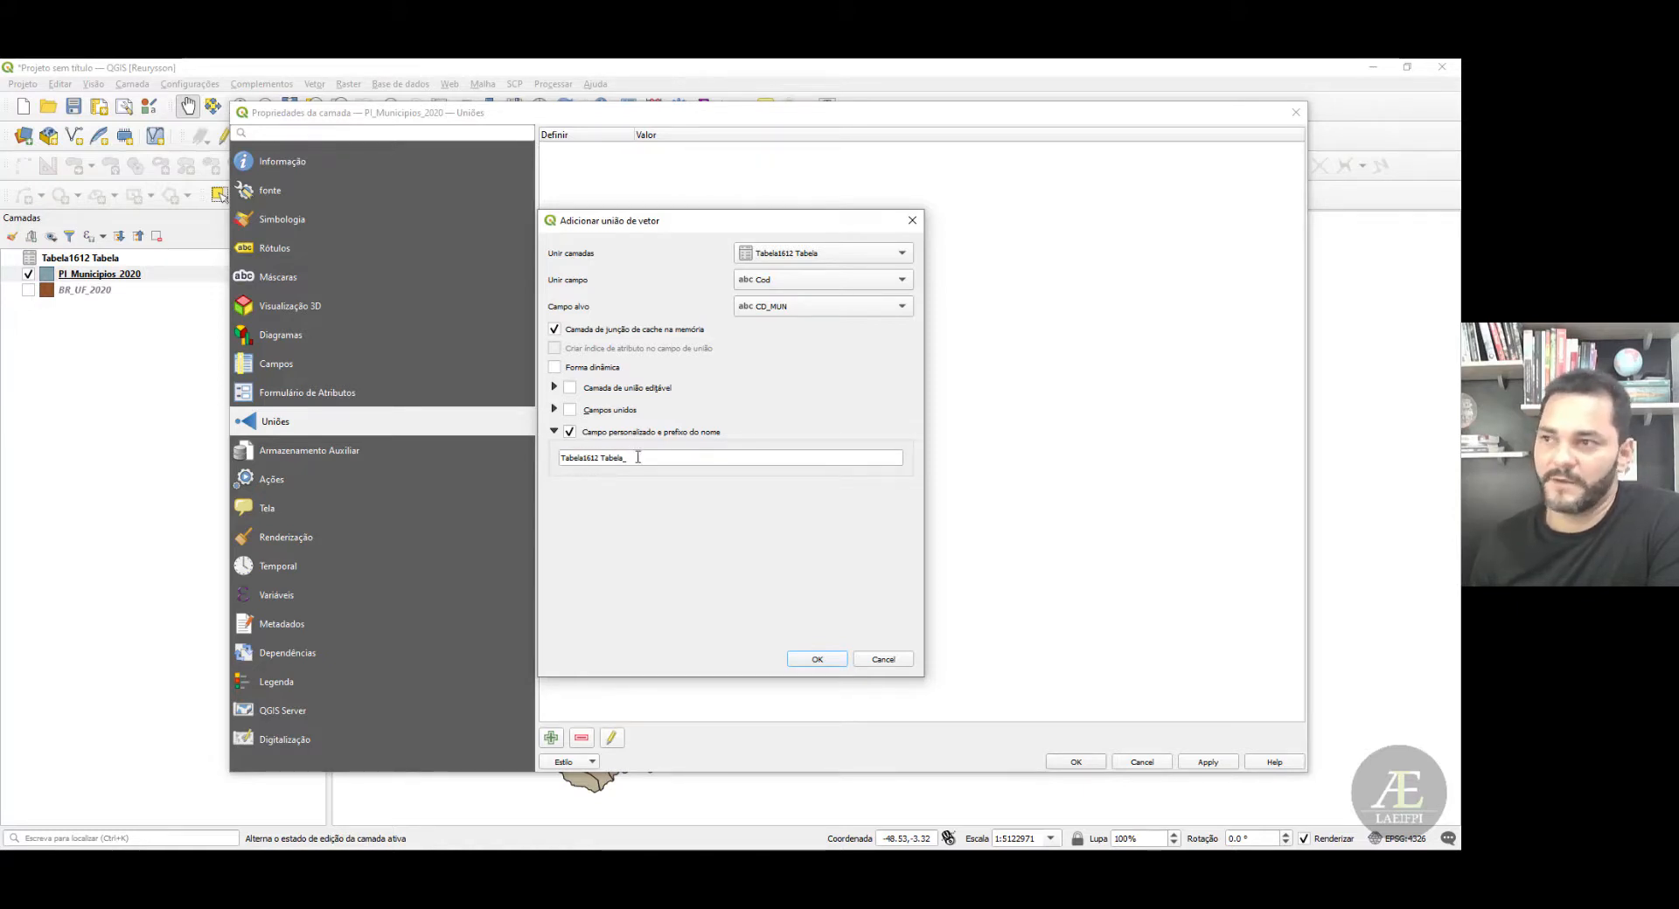
{"action": "left_click_drag", "start_coordinate": [638, 456], "coordinate": [555, 457]}
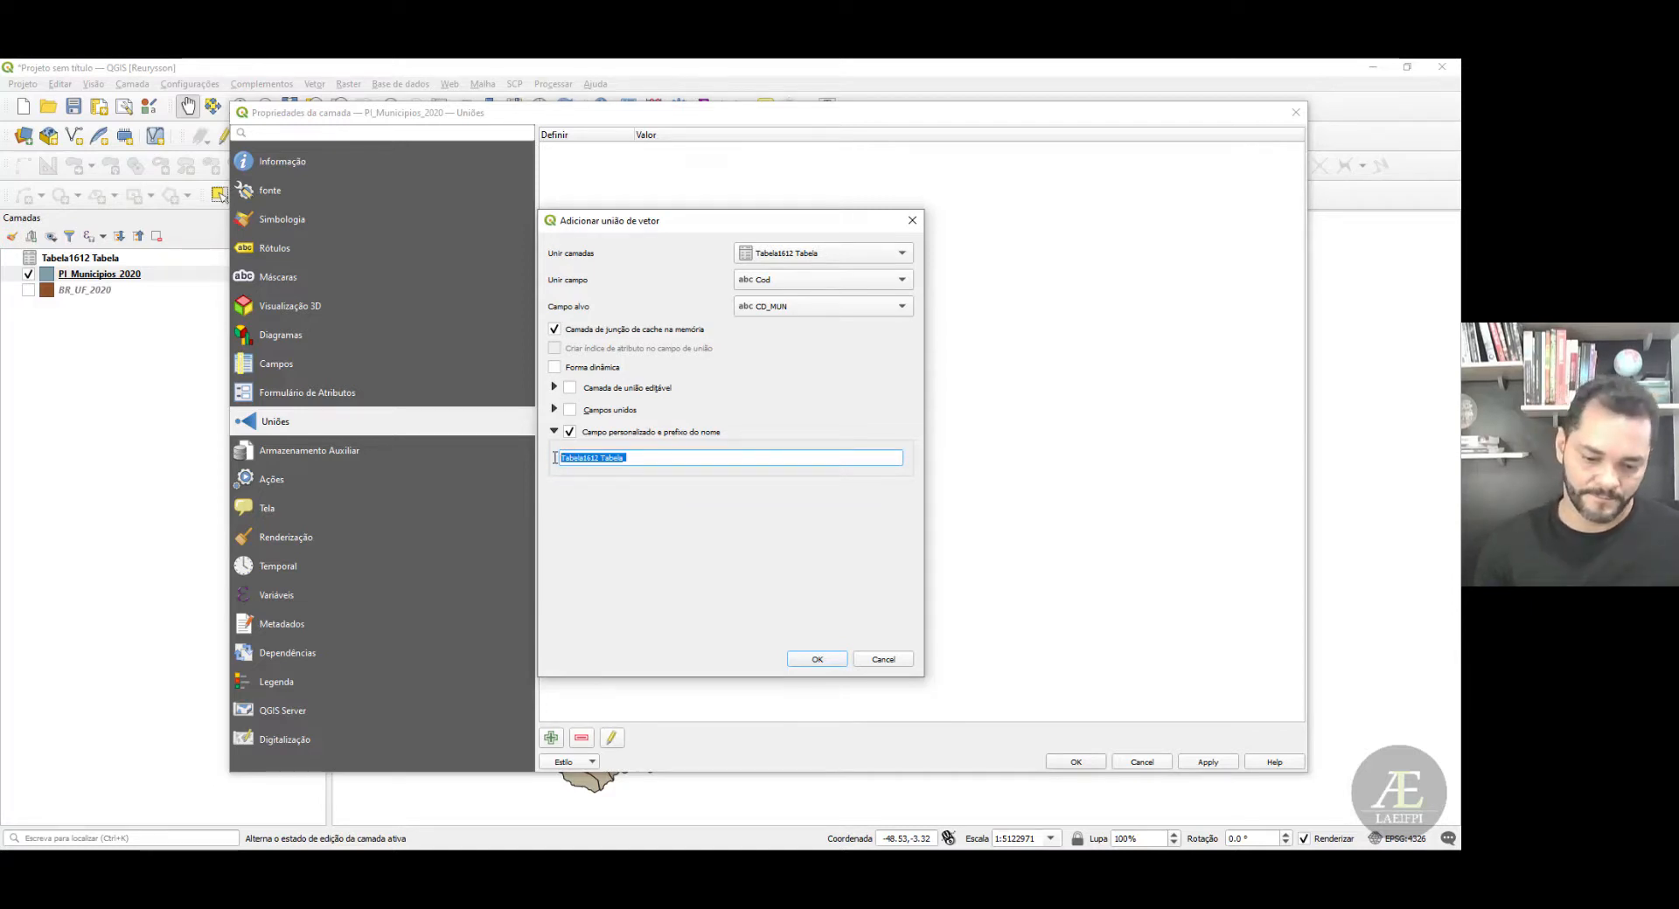
{"action": "type", "text": "c"}
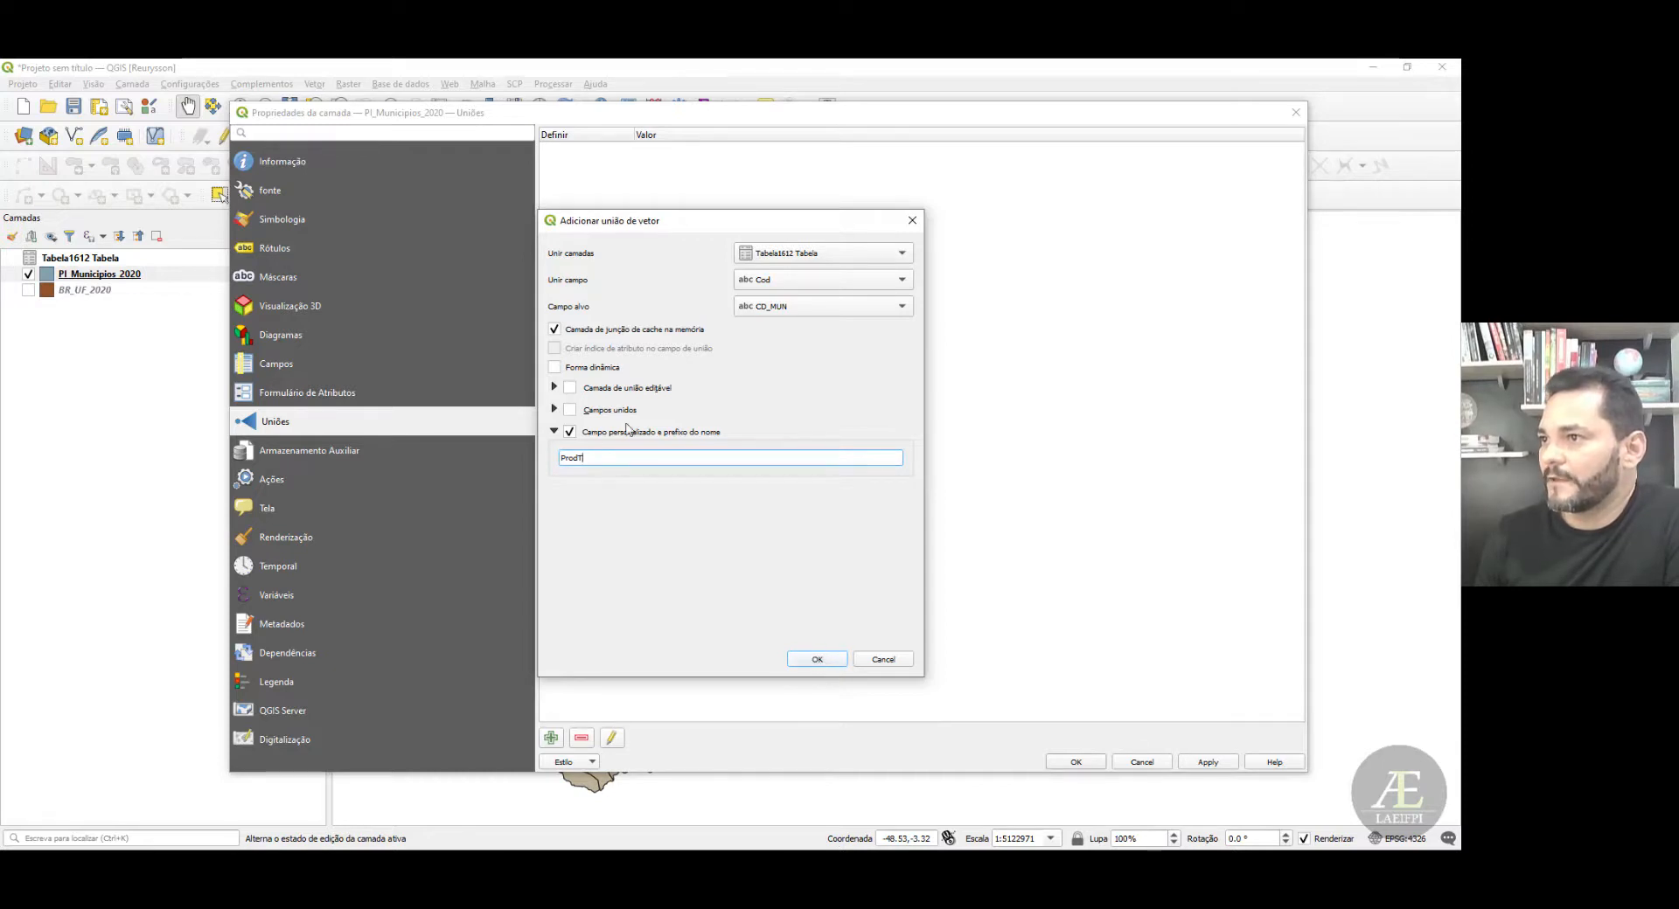
{"action": "left_click", "coordinate": [819, 660]}
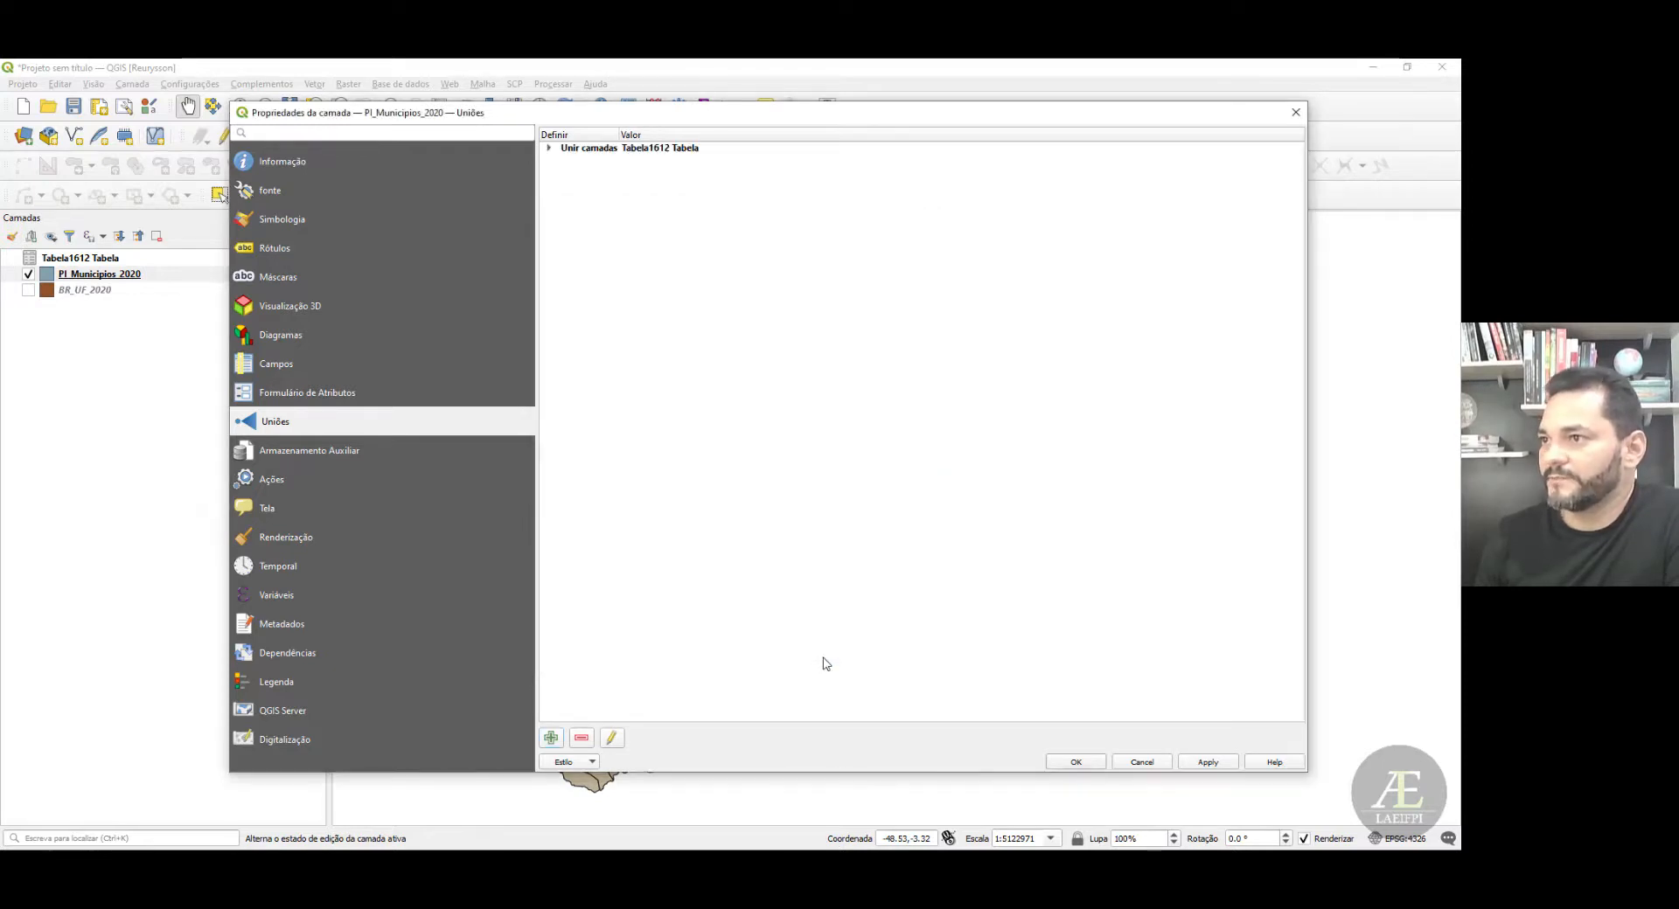
{"action": "left_click", "coordinate": [549, 148]}
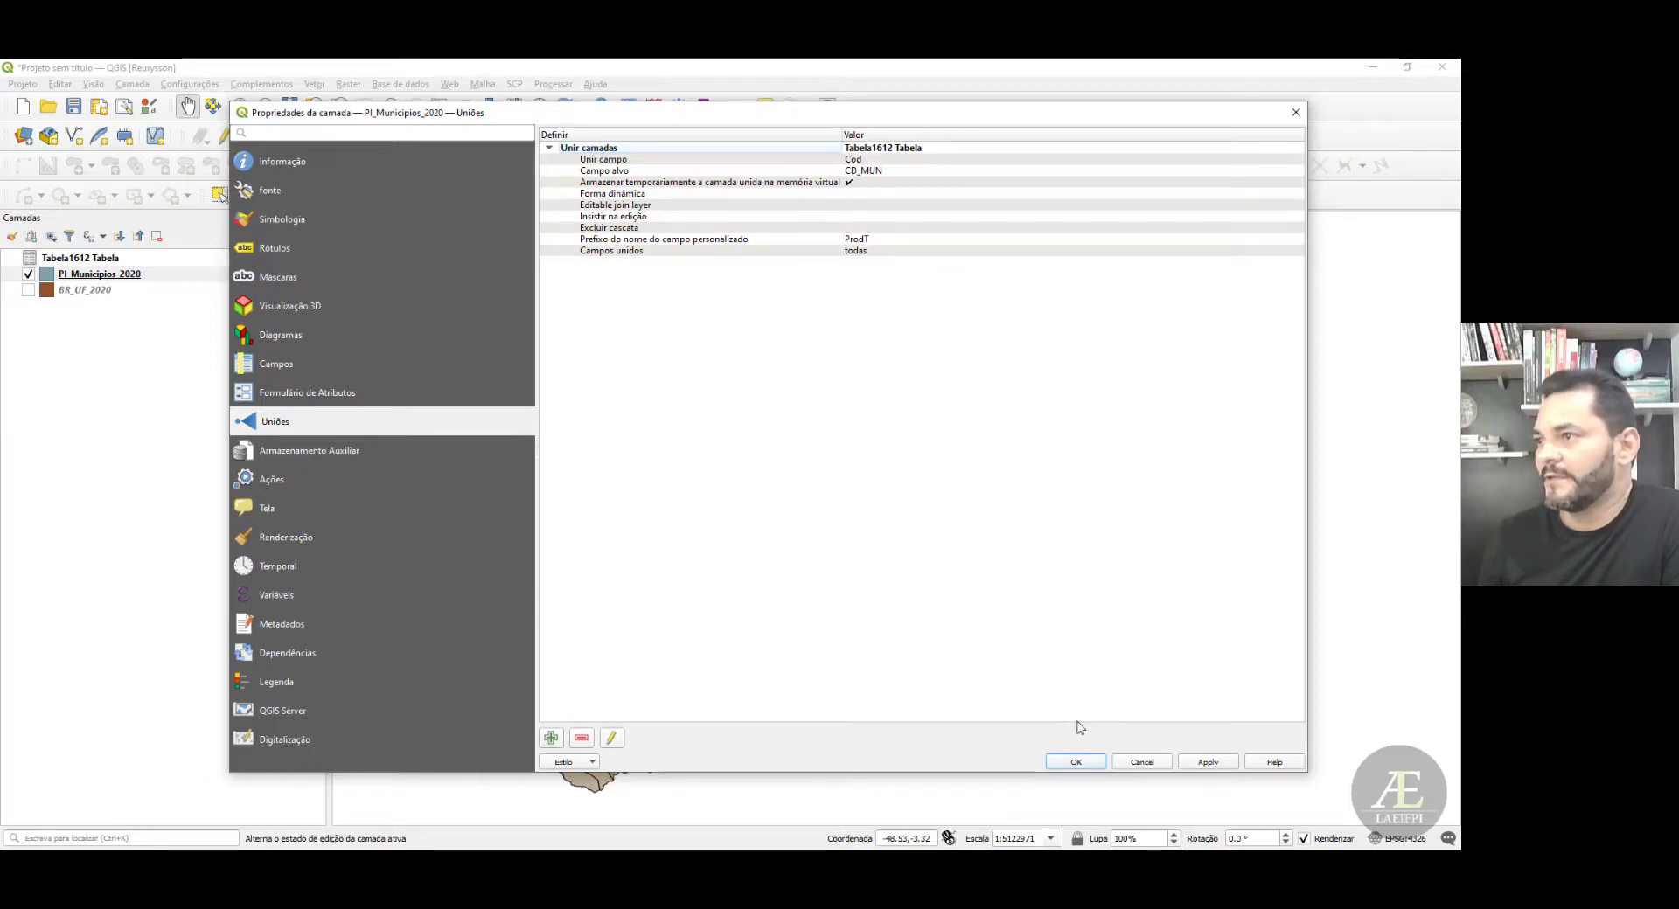
{"action": "left_click", "coordinate": [1083, 763]}
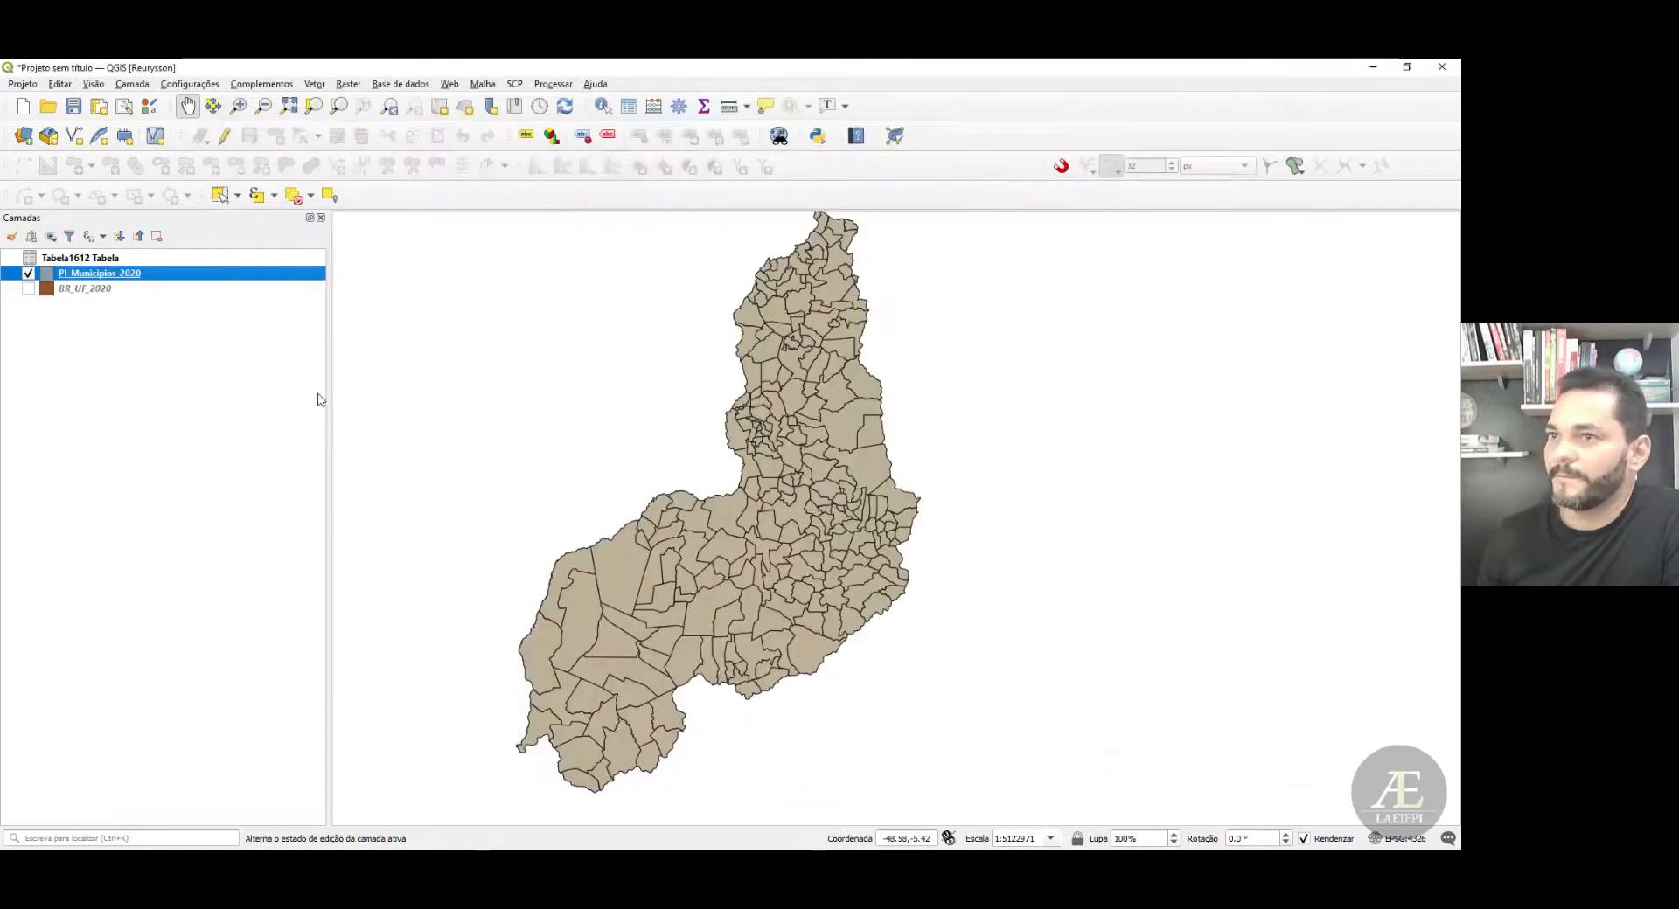
- Open the attribute table of PI_Municipios_2020, enlarge it, review the joined ProdT columns, and close the table
{"action": "right_click", "coordinate": [117, 275]}
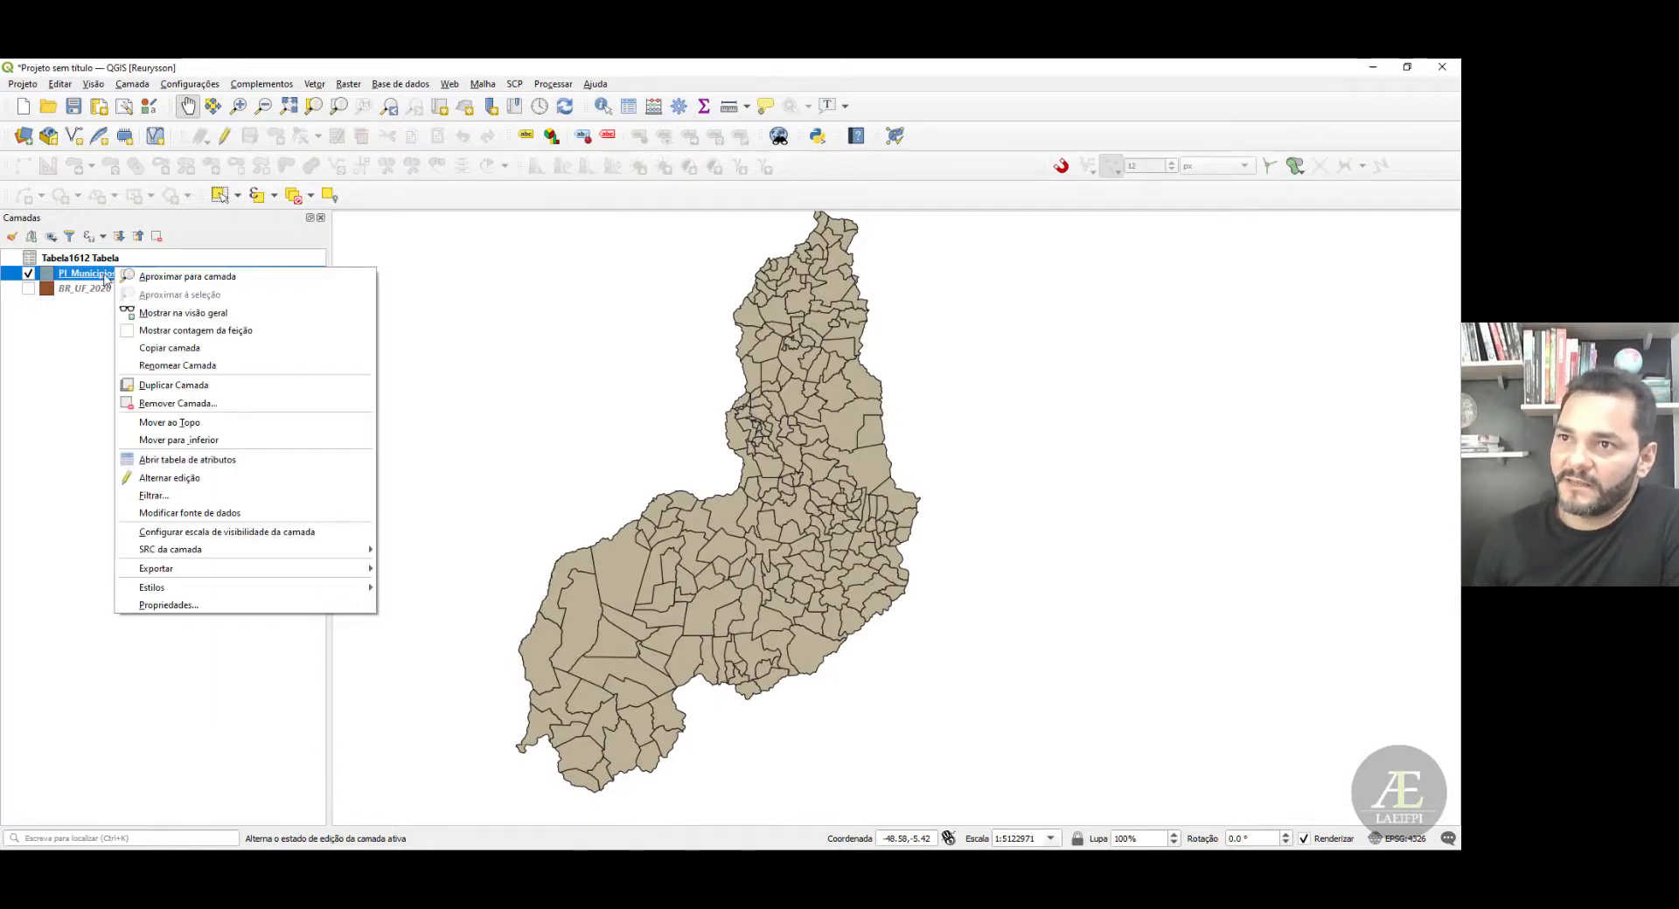
{"action": "left_click", "coordinate": [241, 463]}
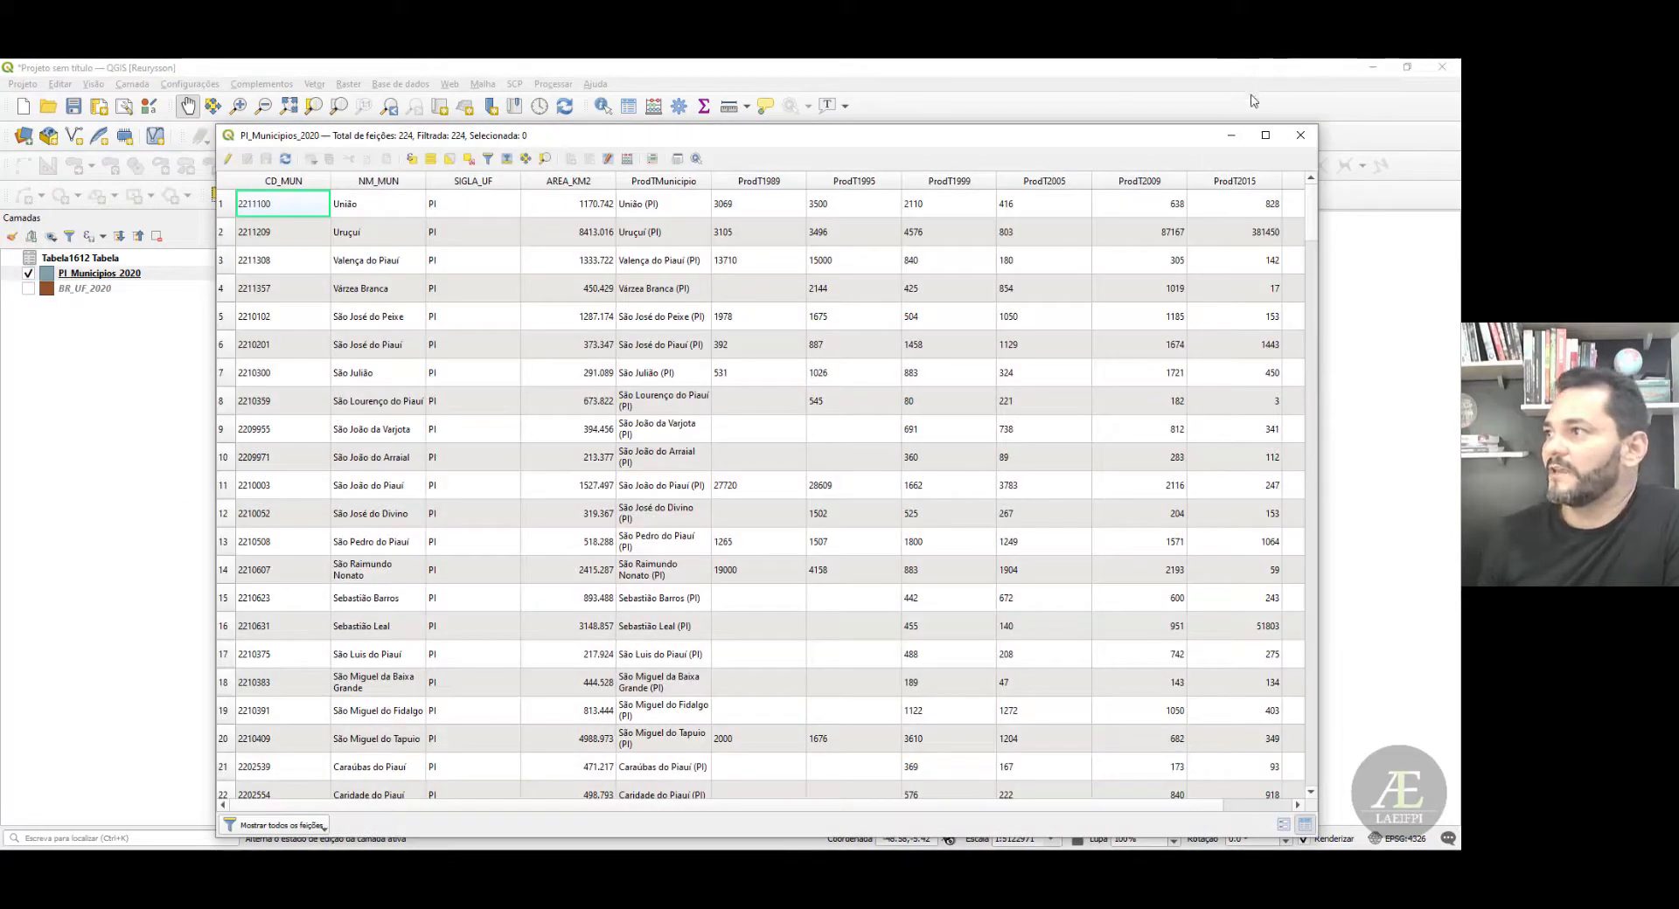
{"action": "left_click", "coordinate": [1266, 135]}
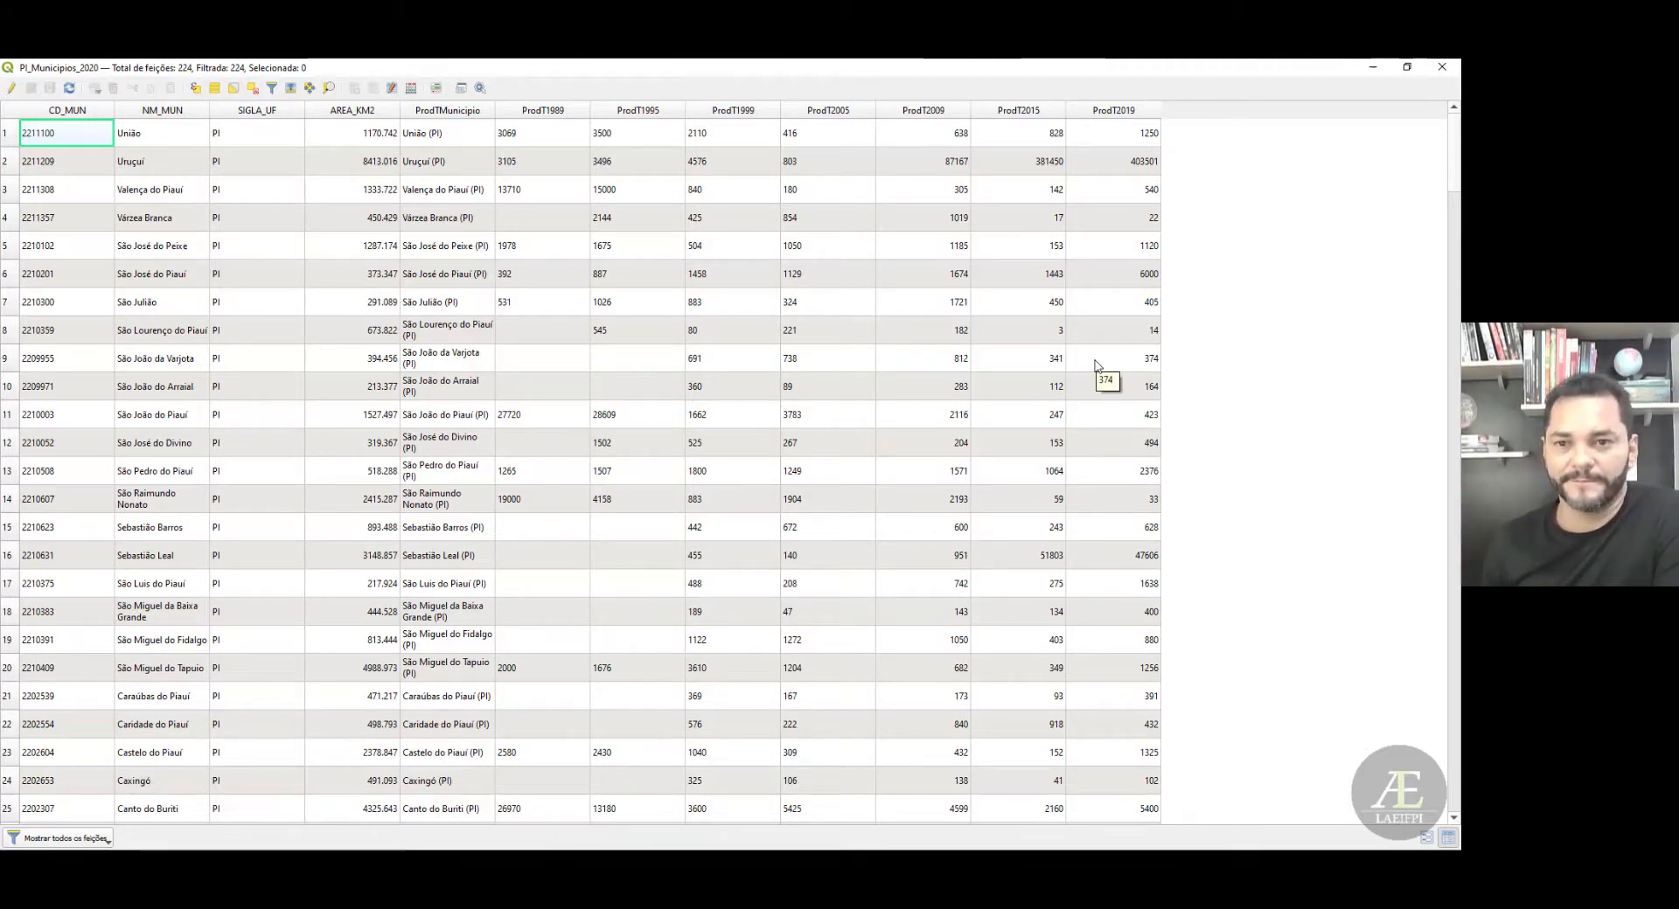
{"action": "left_click", "coordinate": [1441, 69]}
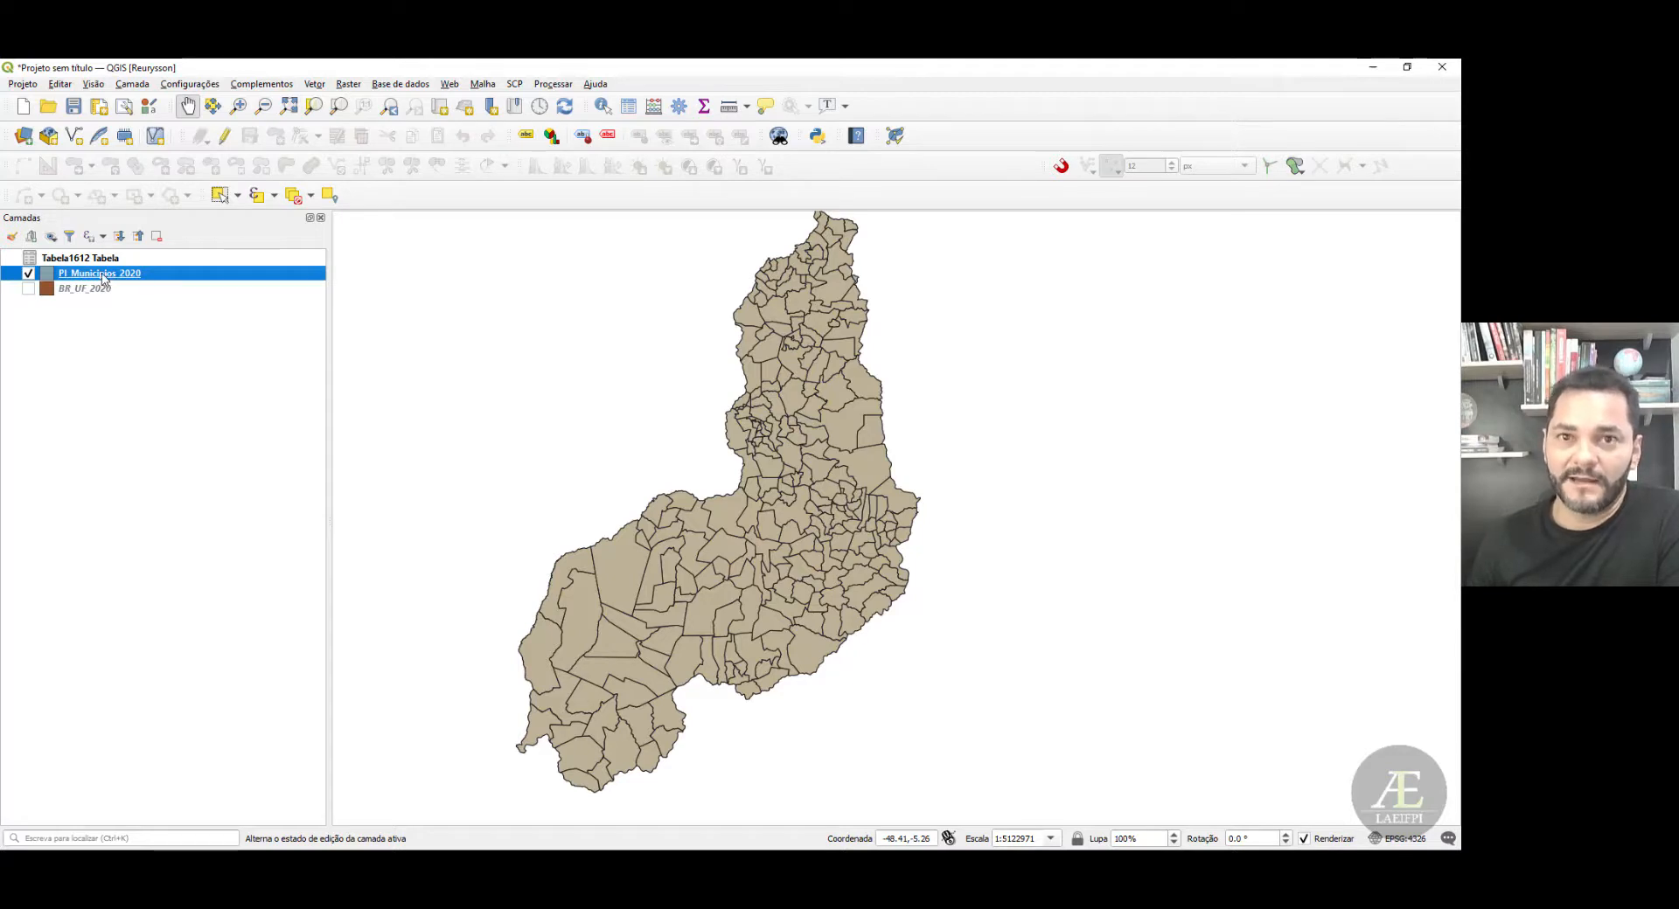
- Start exporting the PI_Municipios_2020 features as a Shapefile and choose the output folder D:\Geoprocessamento\CursoCartTem\Aula06
{"action": "right_click", "coordinate": [142, 259]}
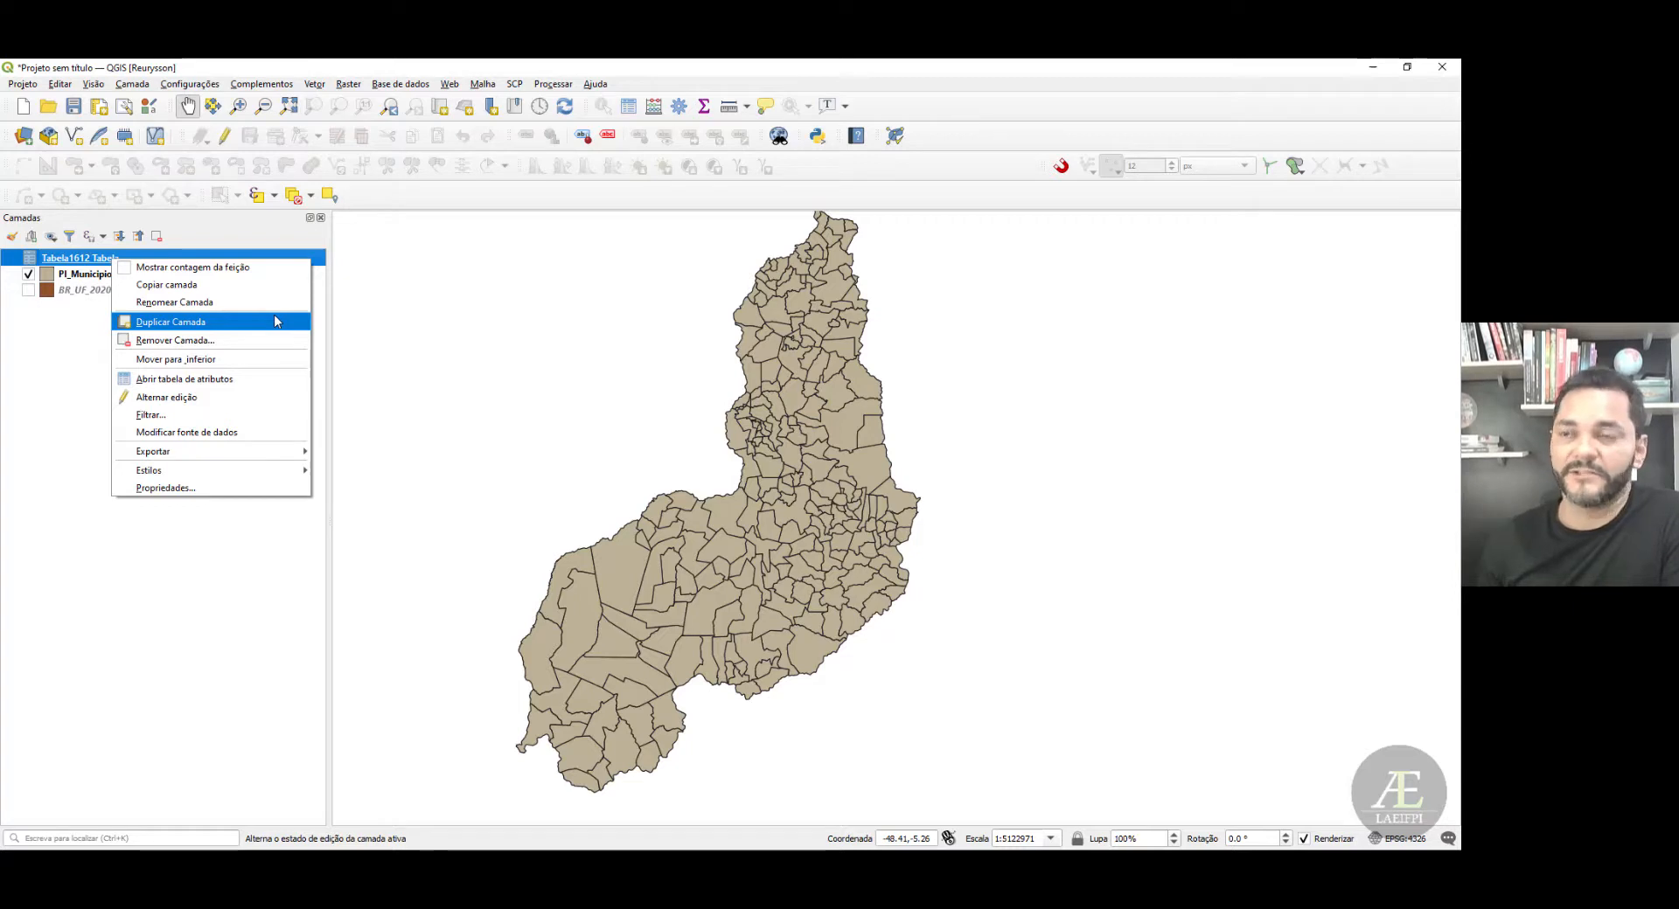
{"action": "left_click", "coordinate": [80, 277]}
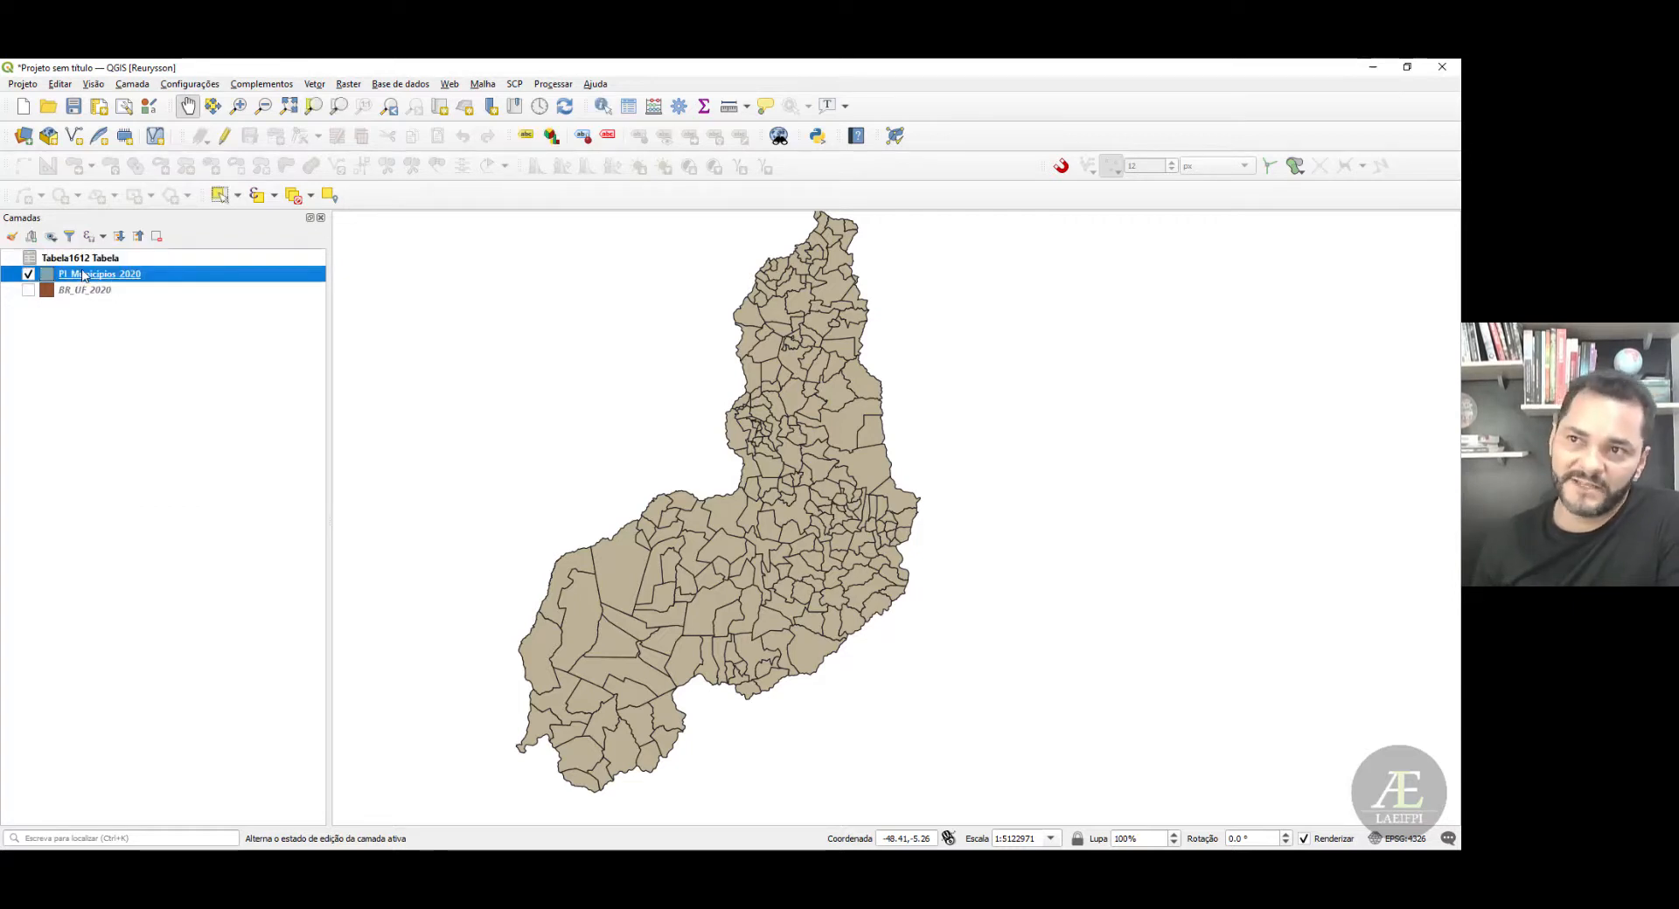
{"action": "right_click", "coordinate": [84, 276]}
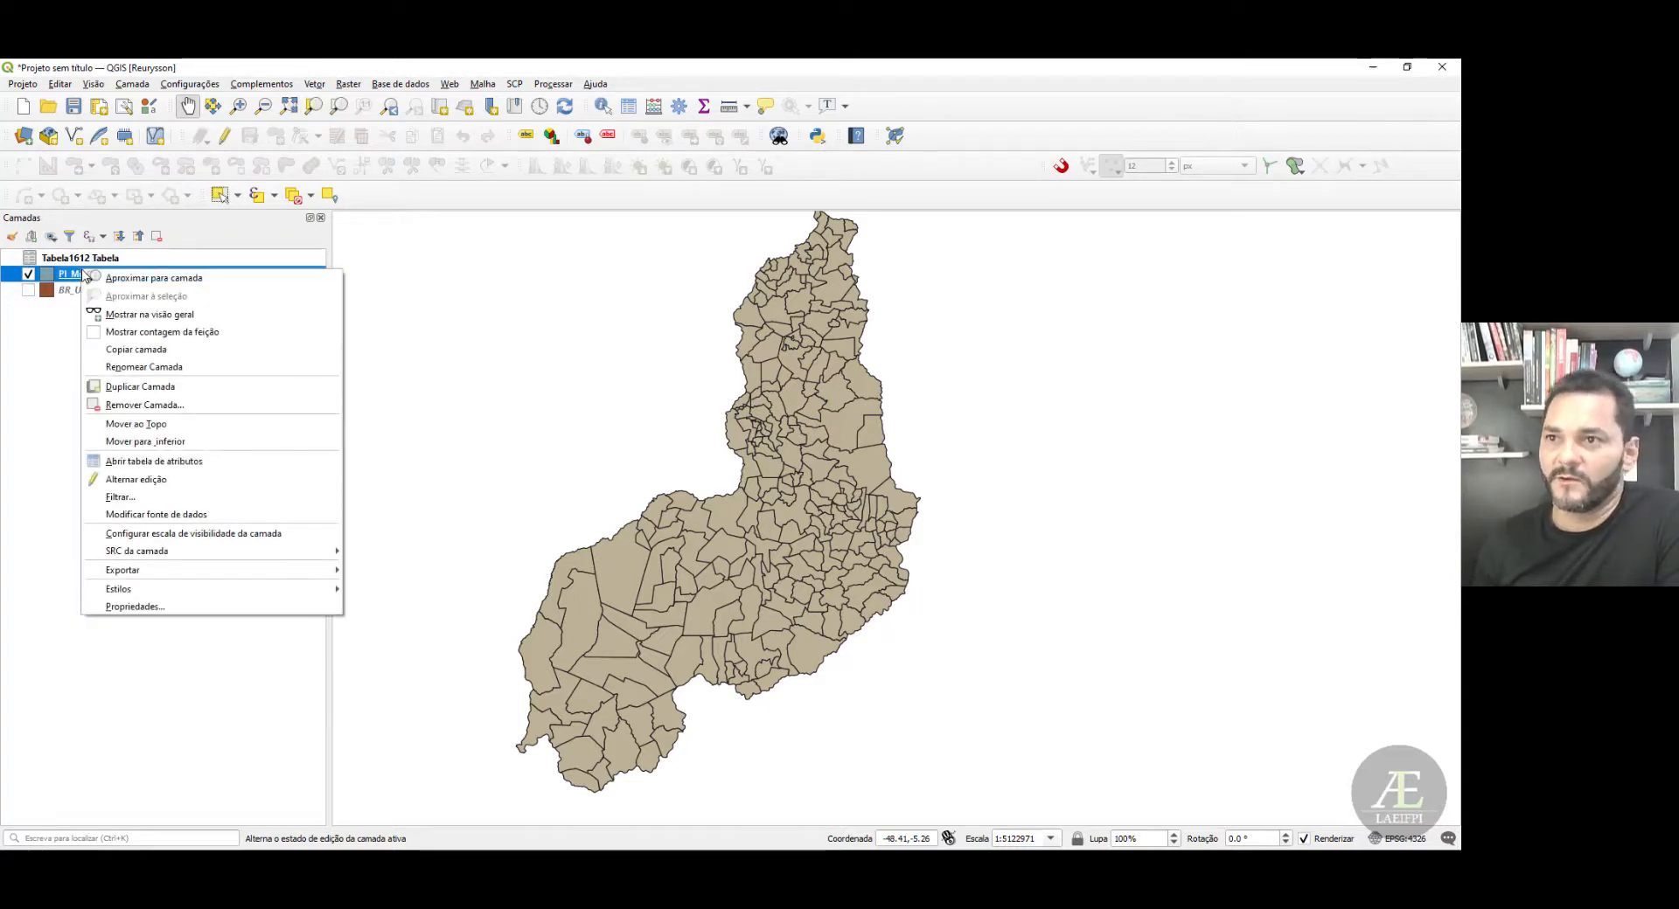
{"action": "mouse_move", "coordinate": [314, 570]}
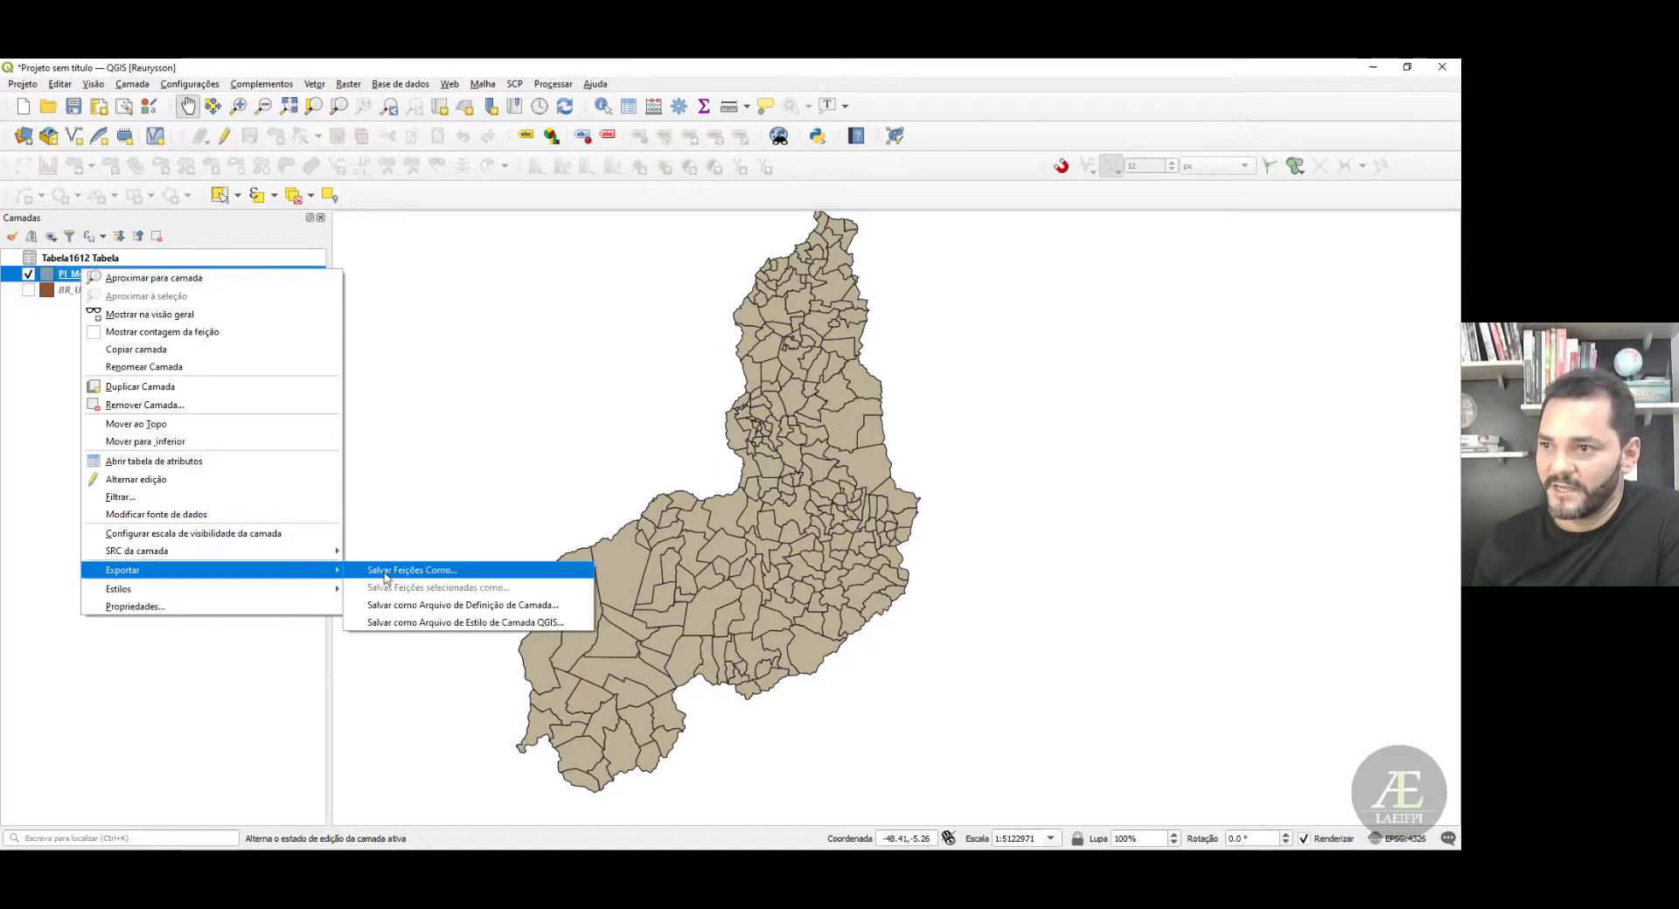
{"action": "left_click", "coordinate": [403, 573]}
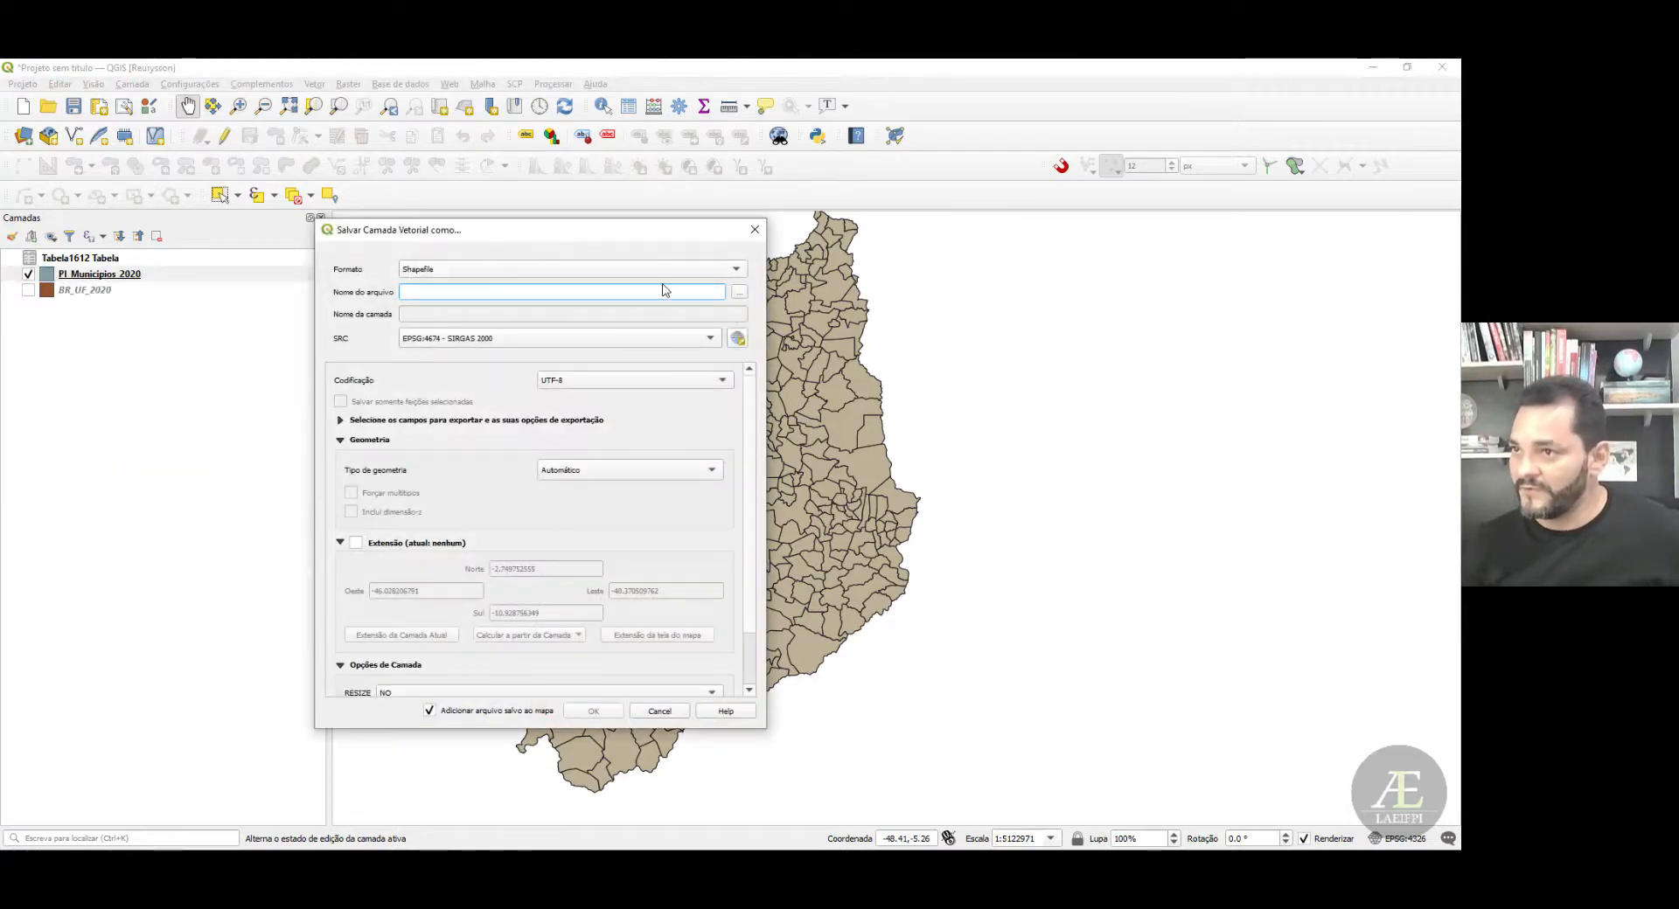
{"action": "left_click", "coordinate": [739, 293]}
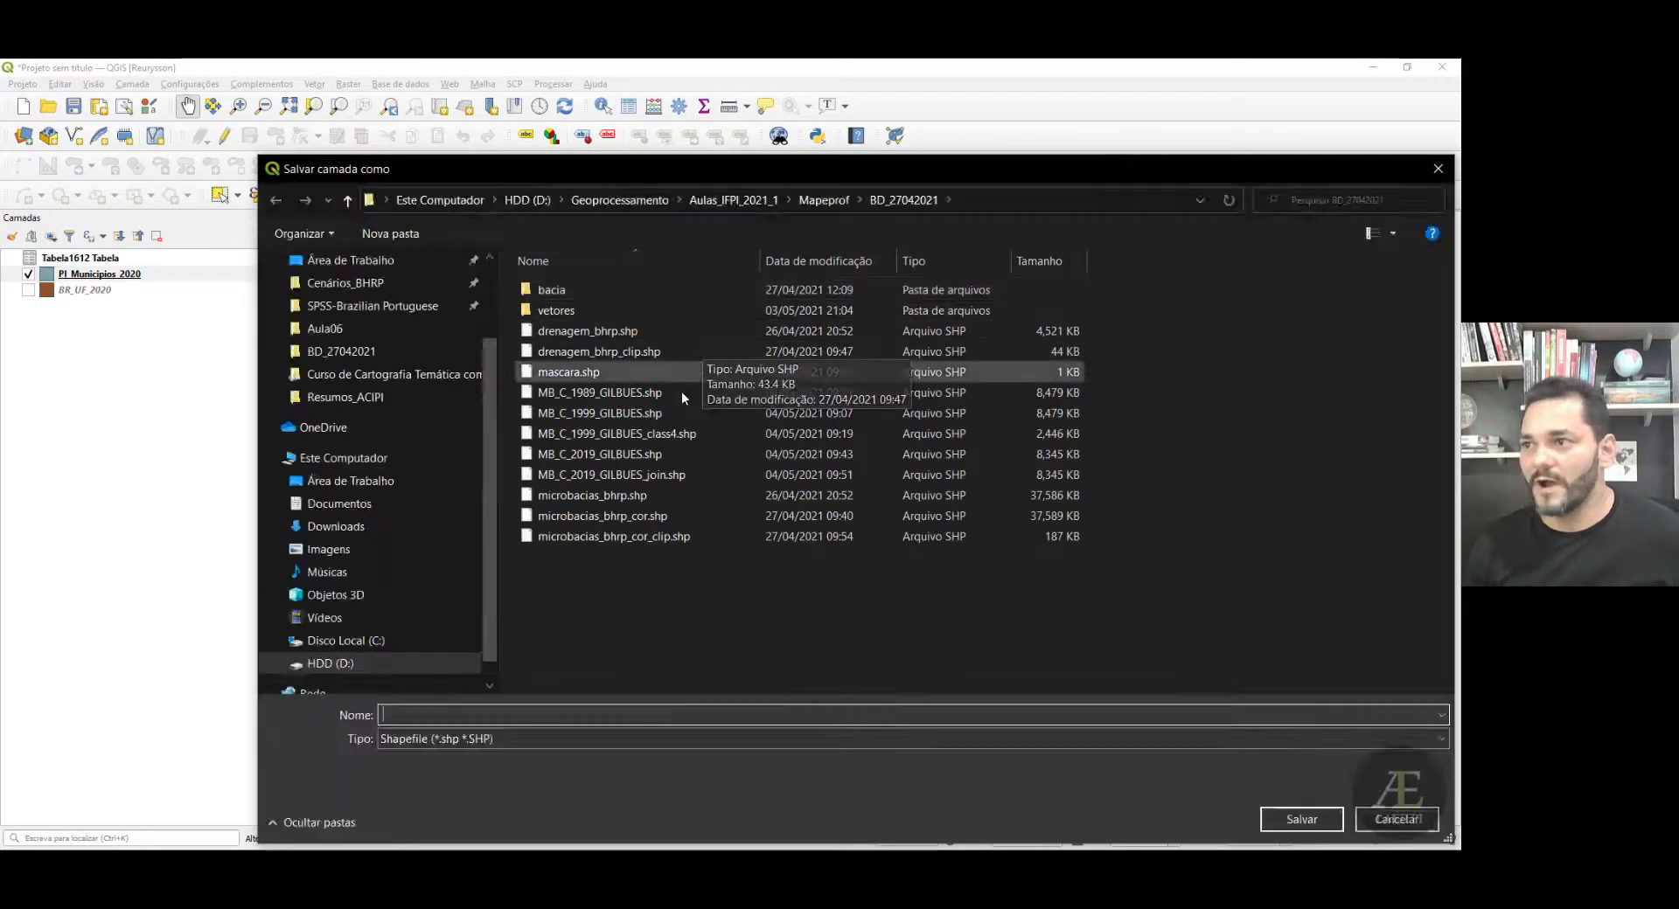
{"action": "left_click", "coordinate": [347, 664]}
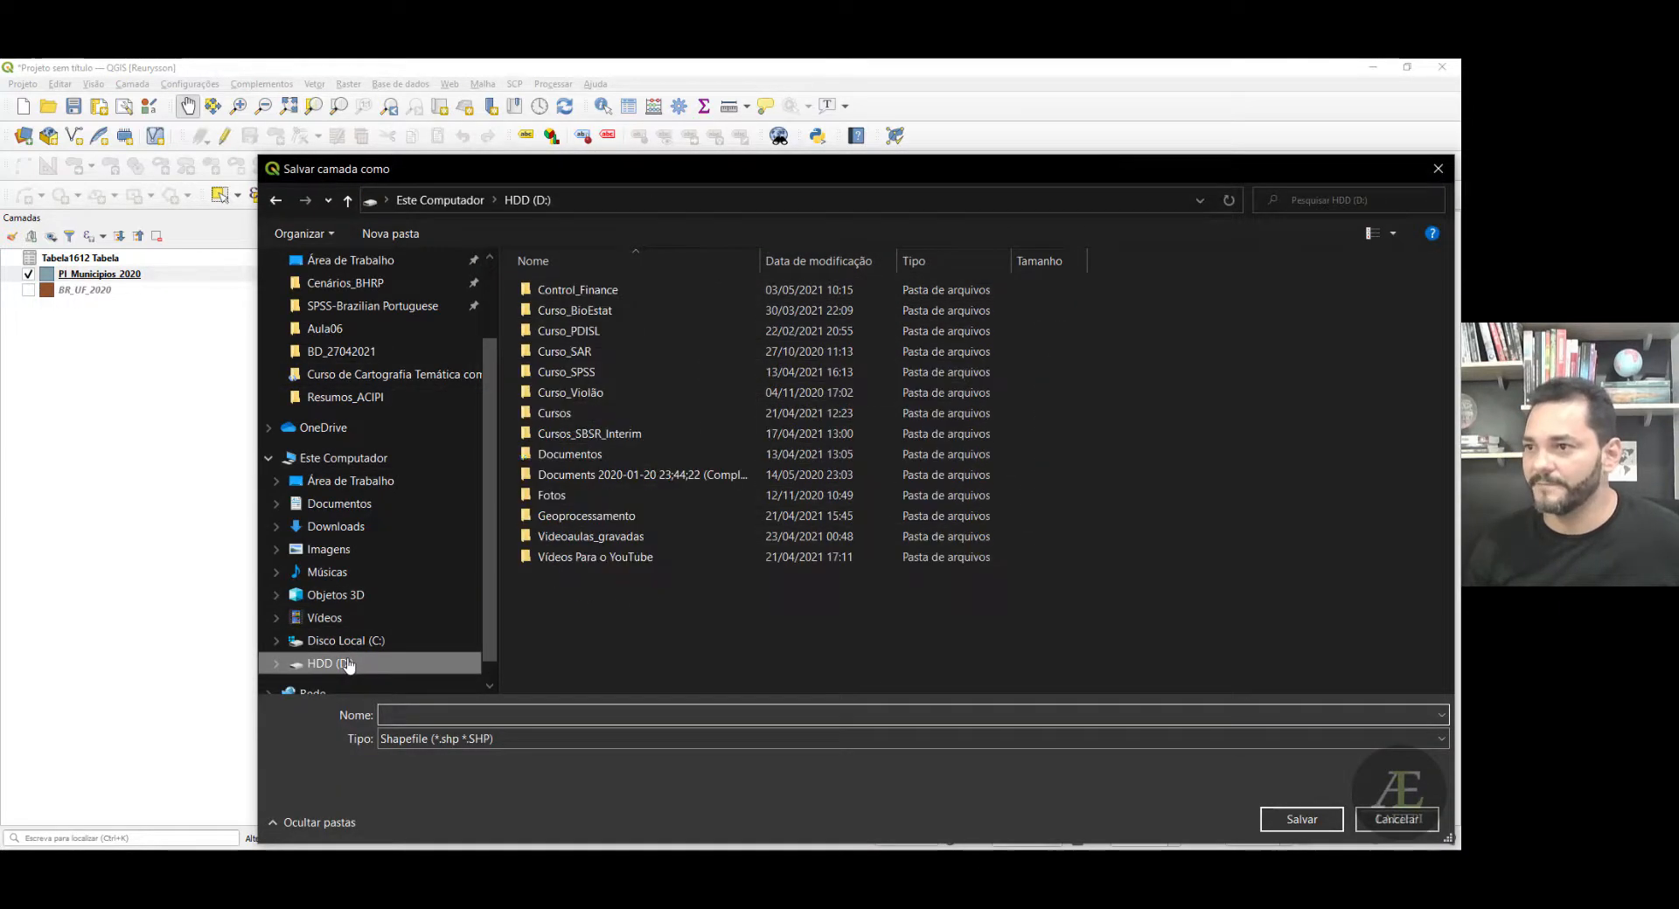
{"action": "double_click", "coordinate": [607, 517]}
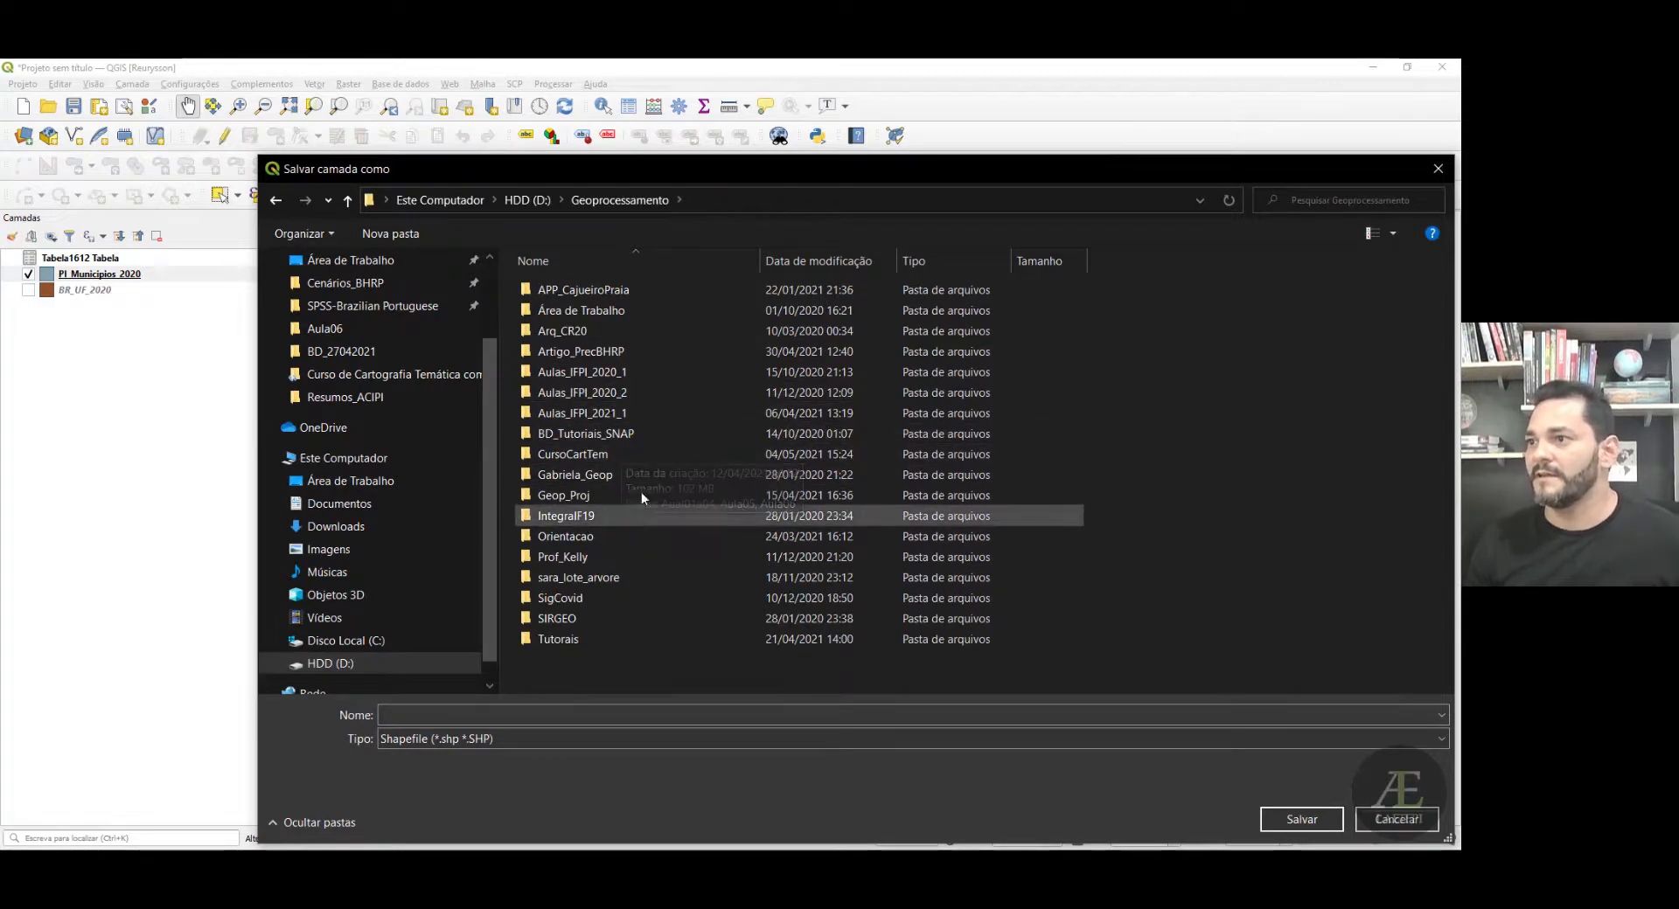
{"action": "double_click", "coordinate": [597, 455]}
{"action": "double_click", "coordinate": [563, 331]}
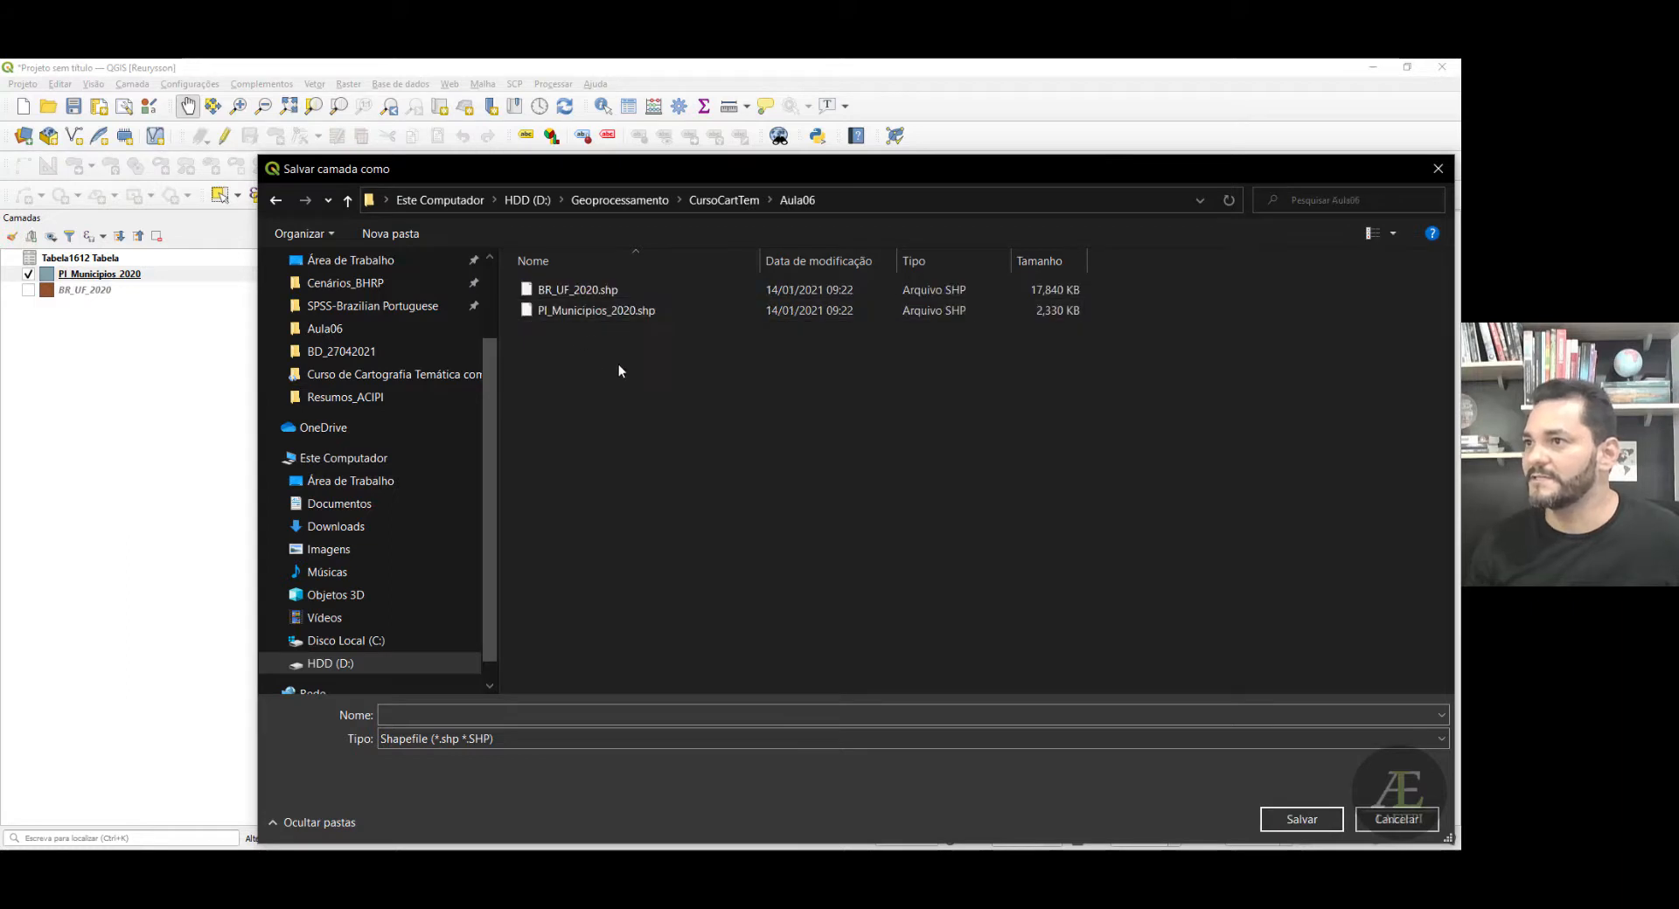
- Name the output file PI_Municipios_2020_Milho8919.shp and export the layer as a Shapefile that is added to the map
{"action": "left_click", "coordinate": [617, 315]}
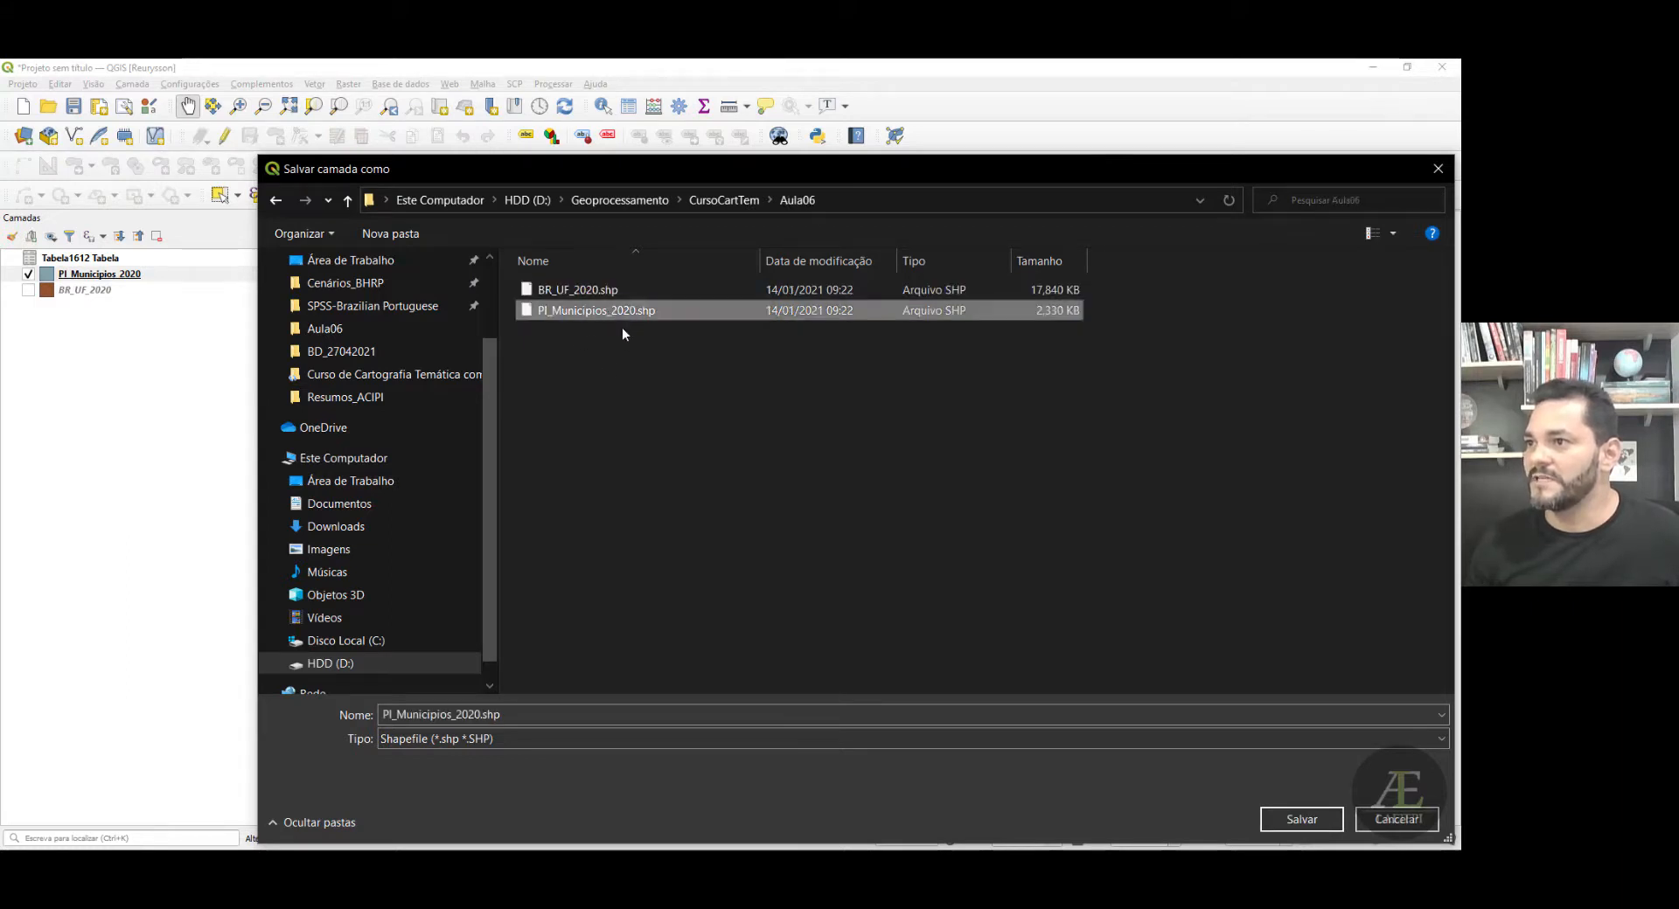
{"action": "left_click", "coordinate": [642, 715]}
{"action": "key", "text": "Home"}
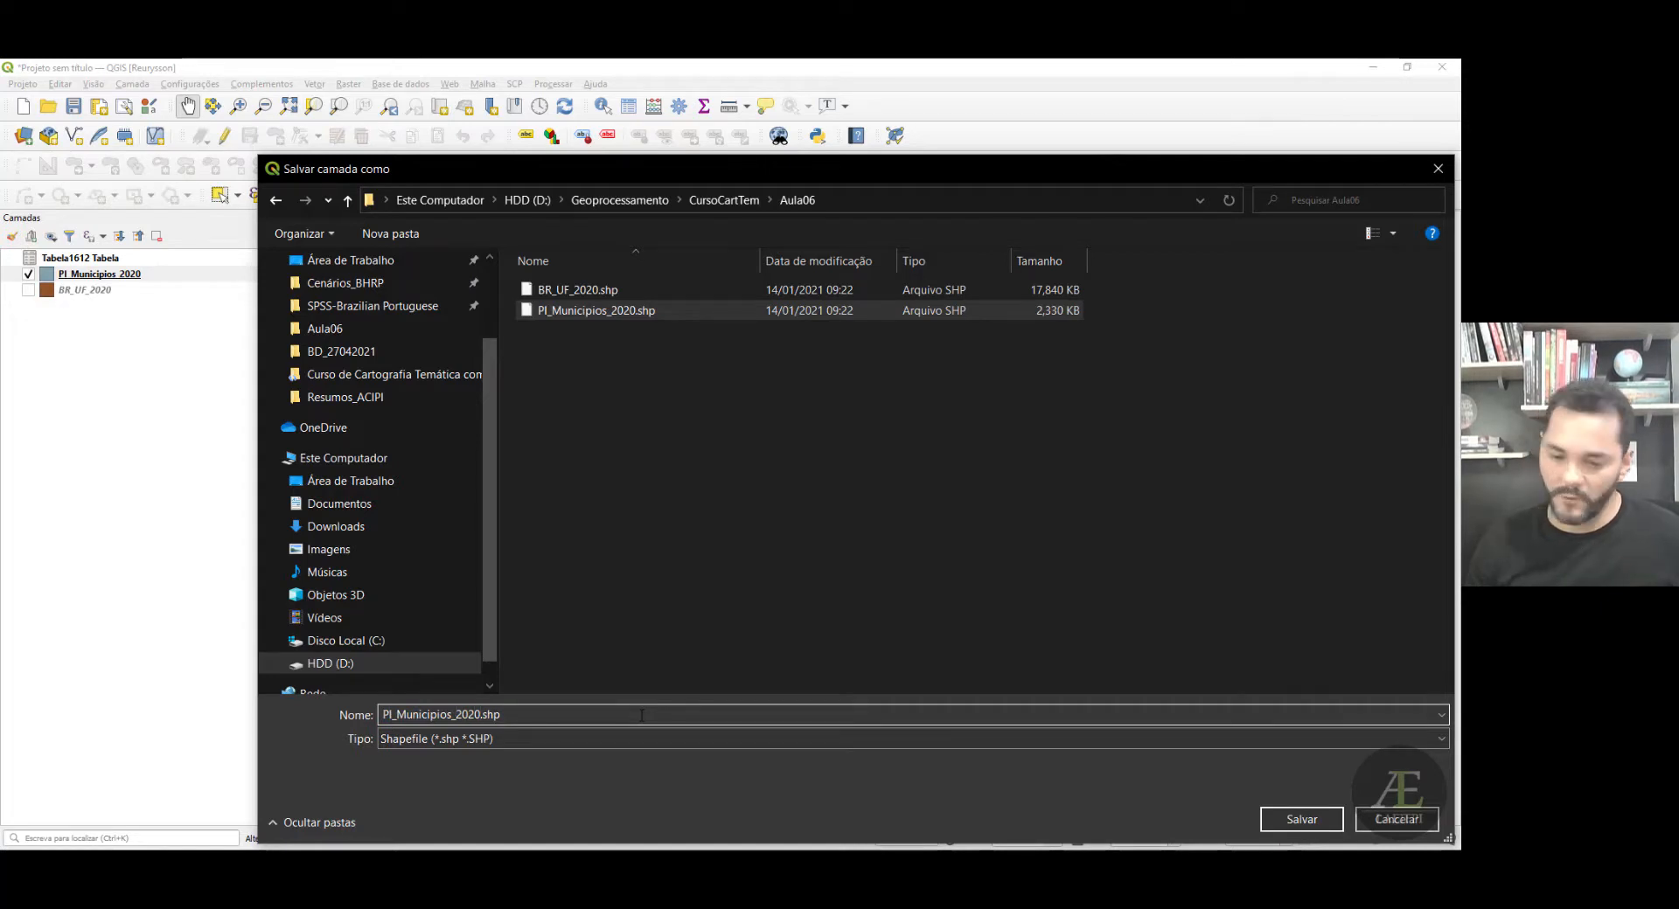
{"action": "type", "text": "_"}
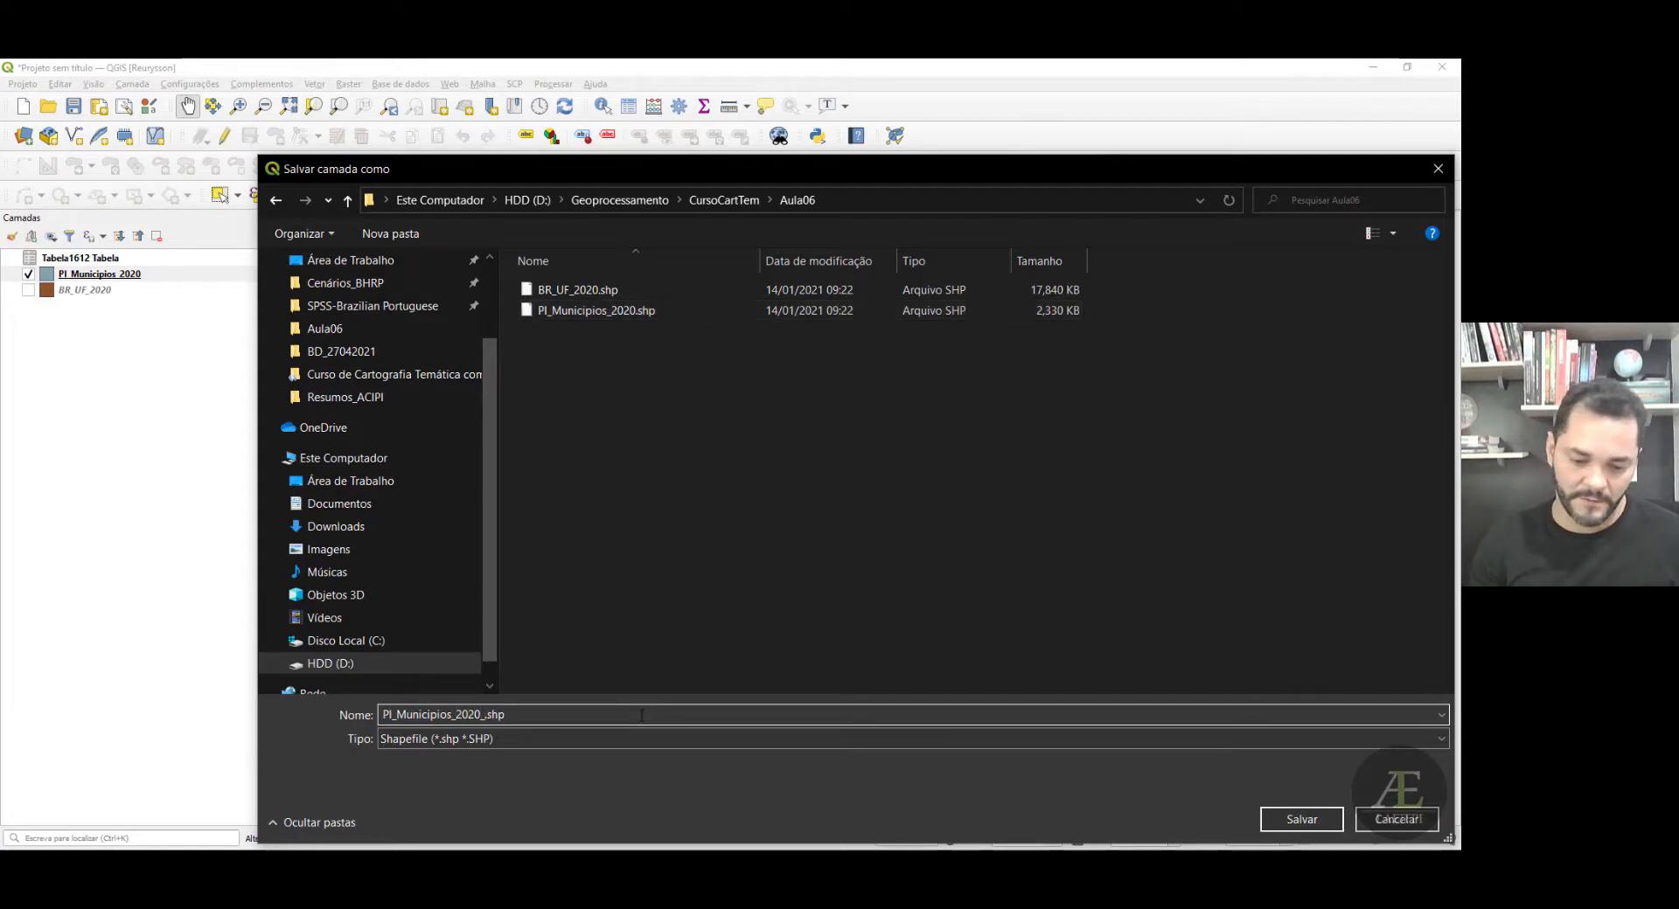
{"action": "type", "text": "Milho"}
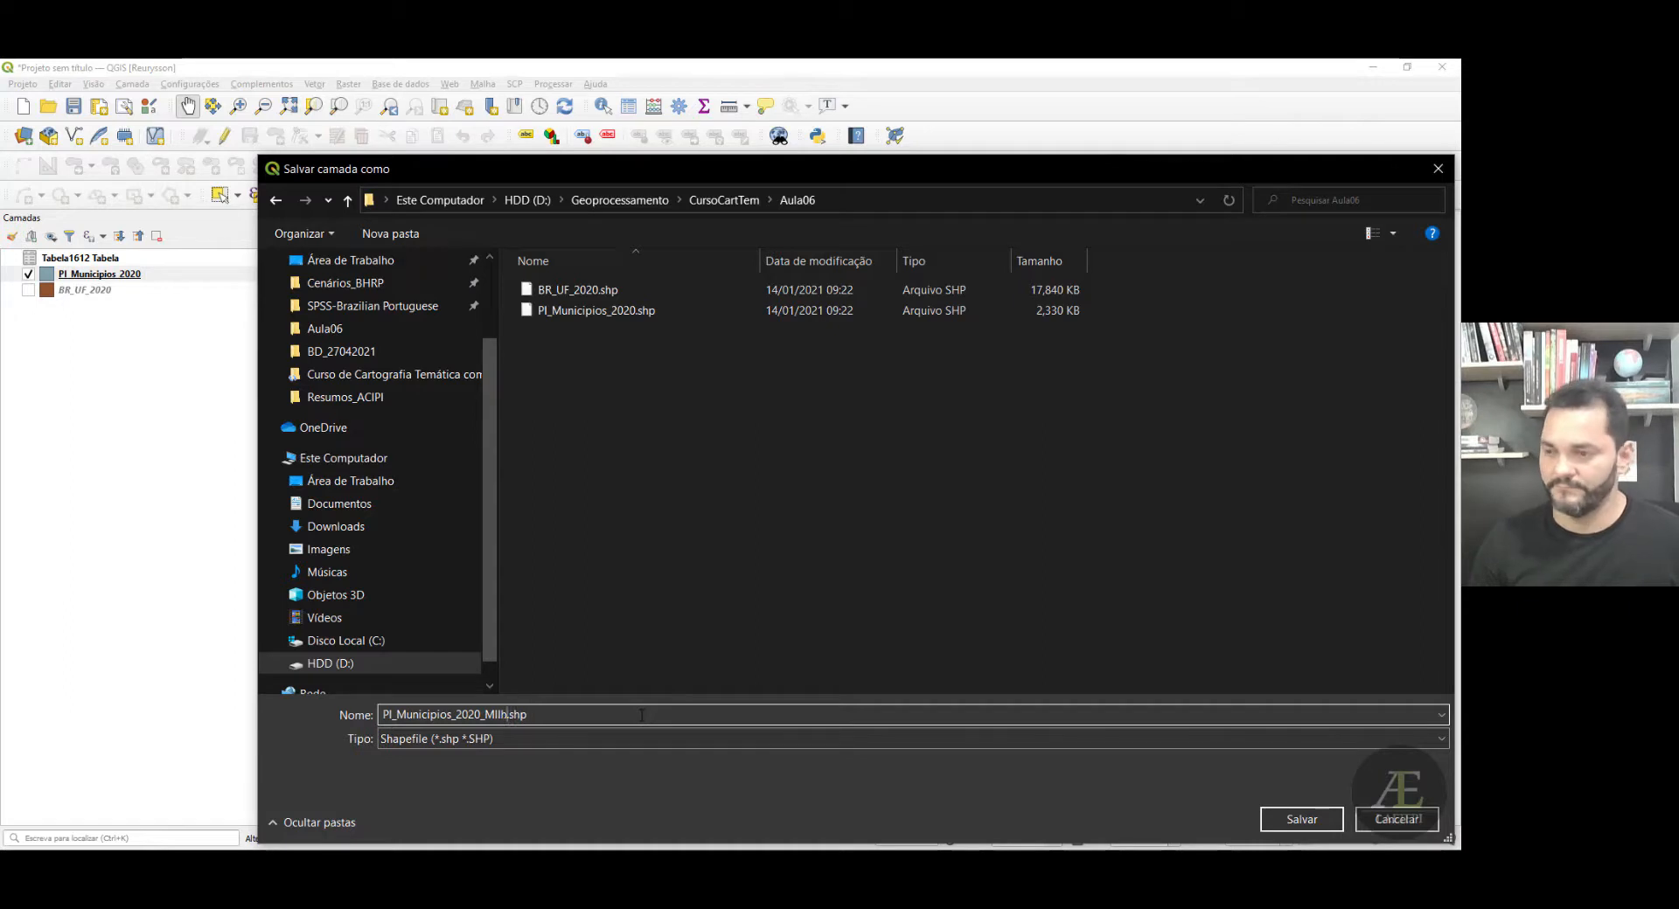
{"action": "key", "text": "BackSpace"}
{"action": "key", "text": "BackSpace"}
{"action": "key", "text": "BackSpace"}
{"action": "type", "text": "il"}
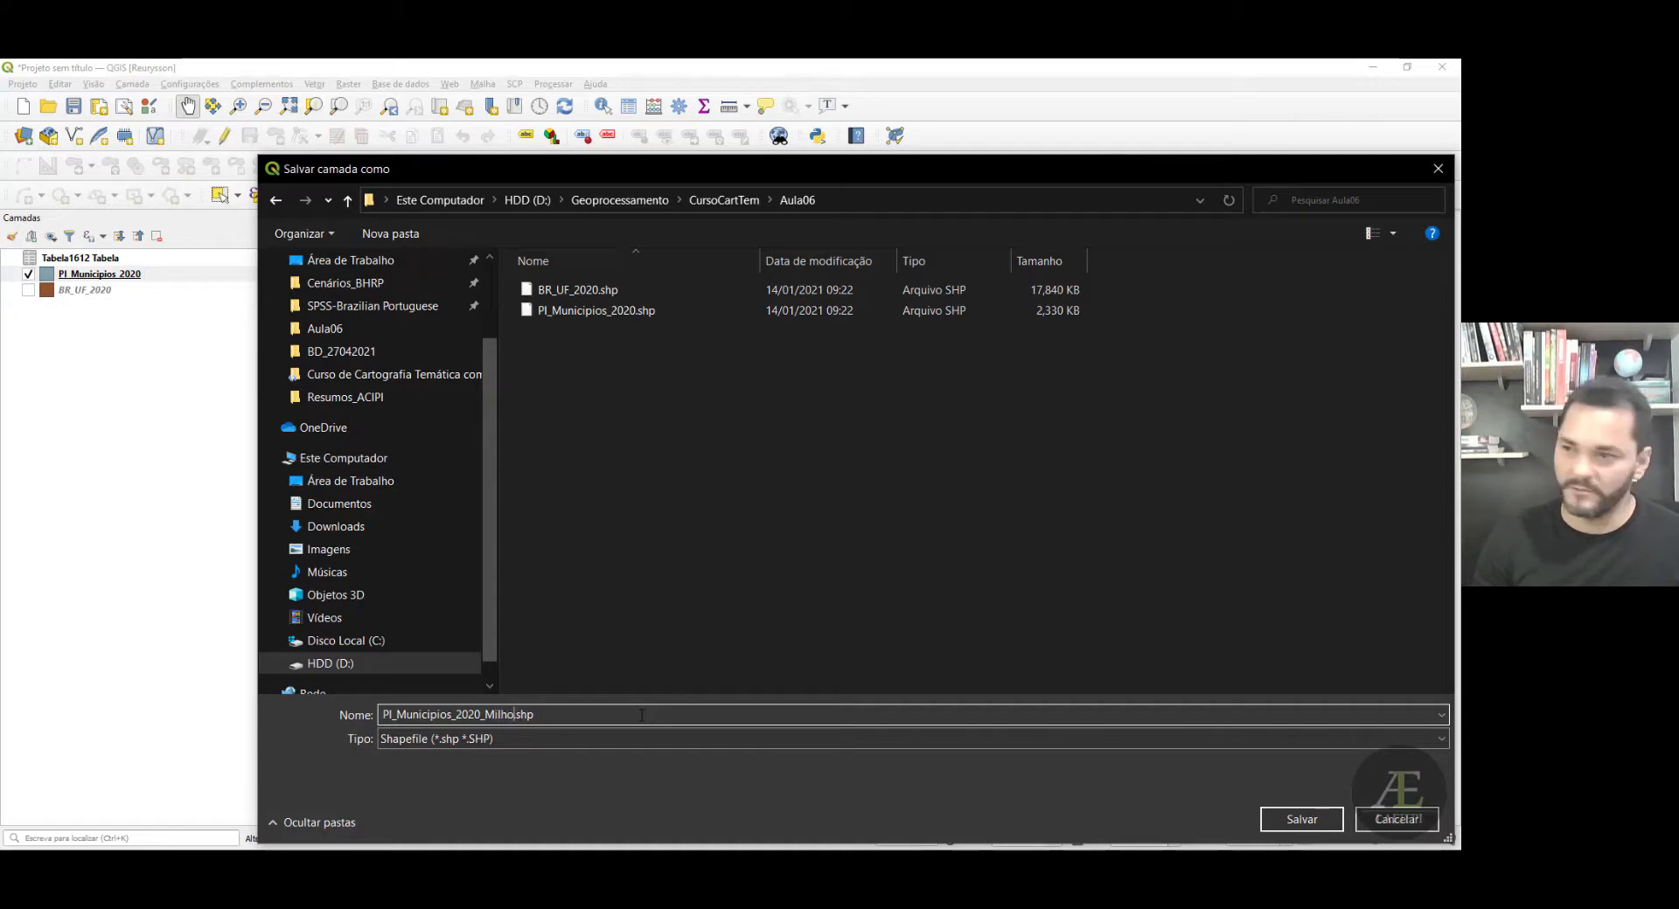
{"action": "type", "text": "ho"}
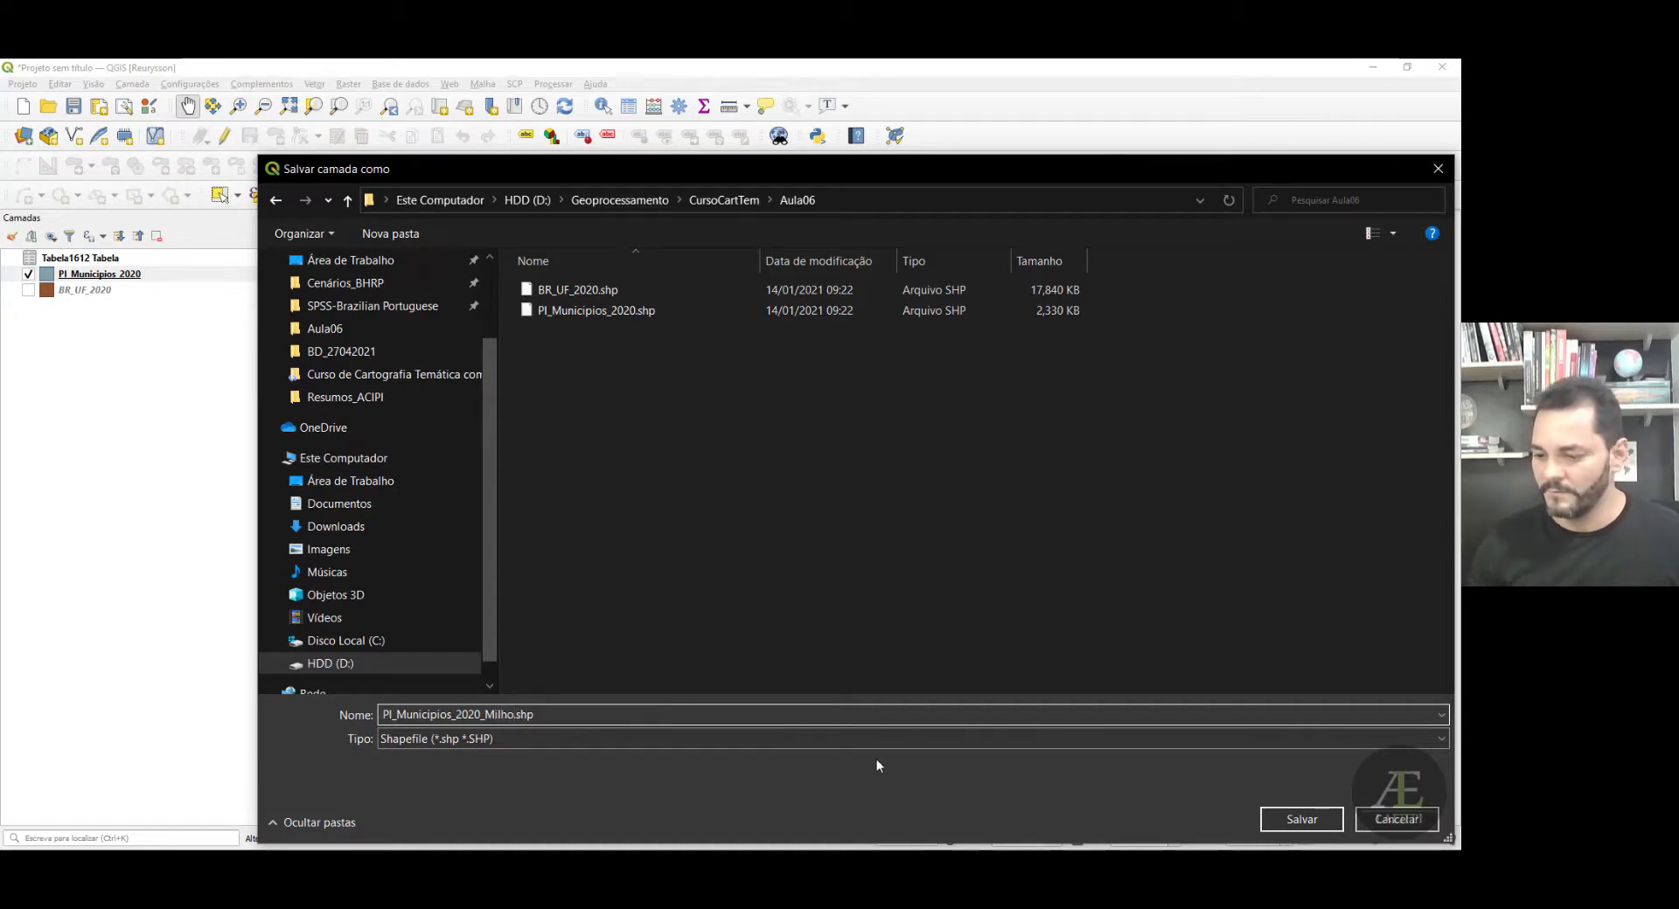
{"action": "type", "text": "8919"}
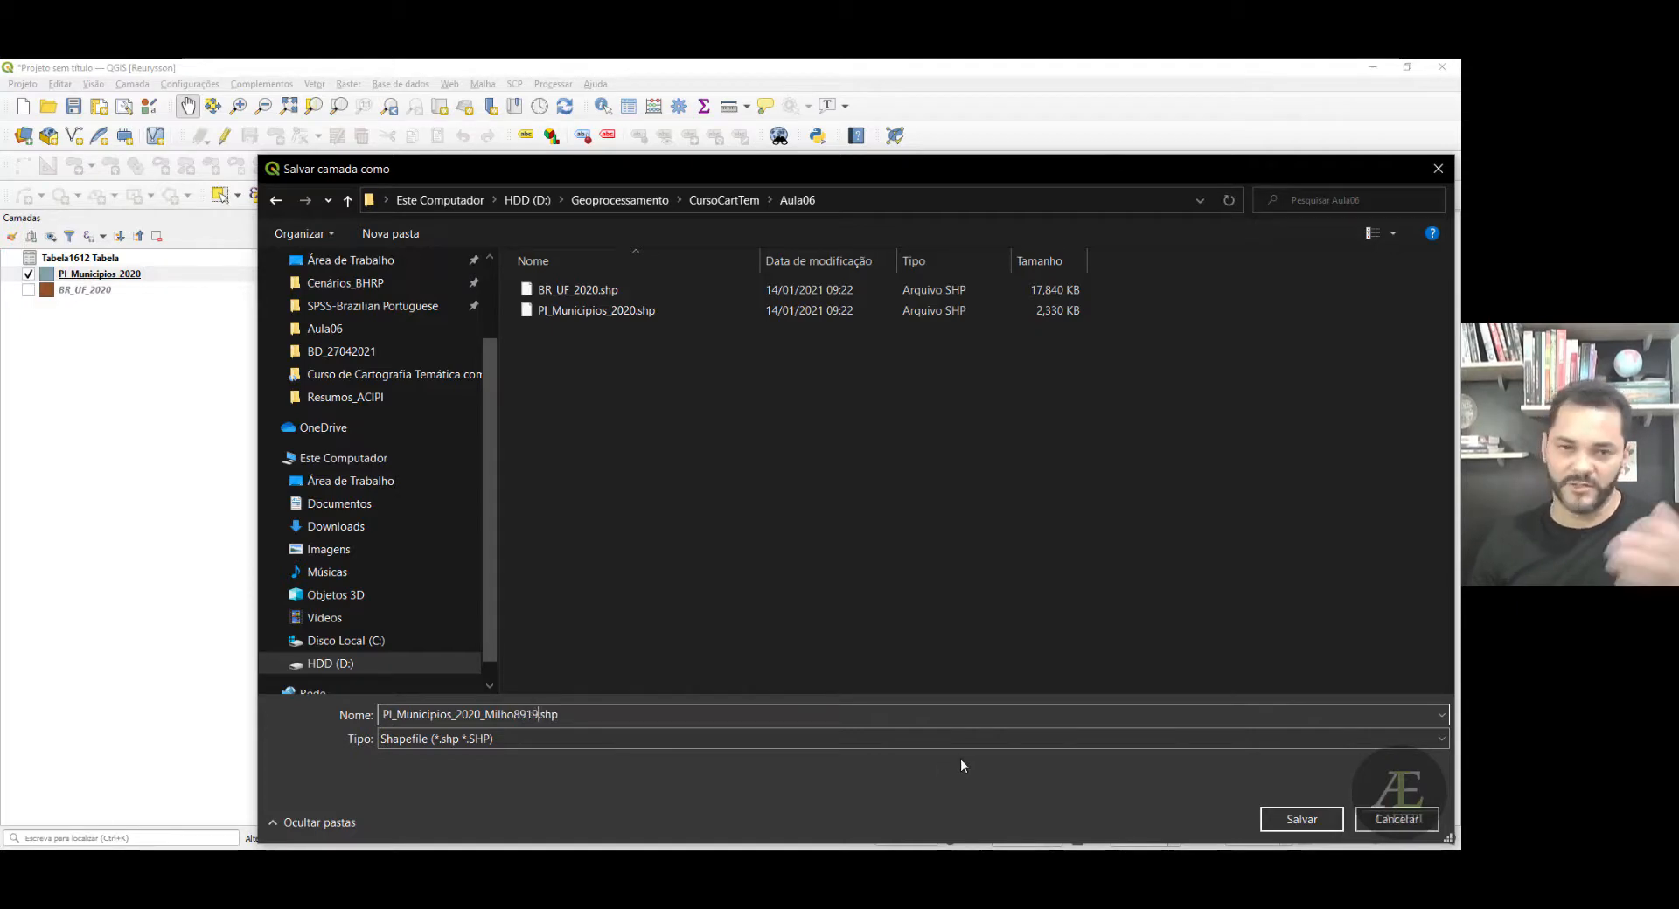
{"action": "left_click", "coordinate": [1292, 822]}
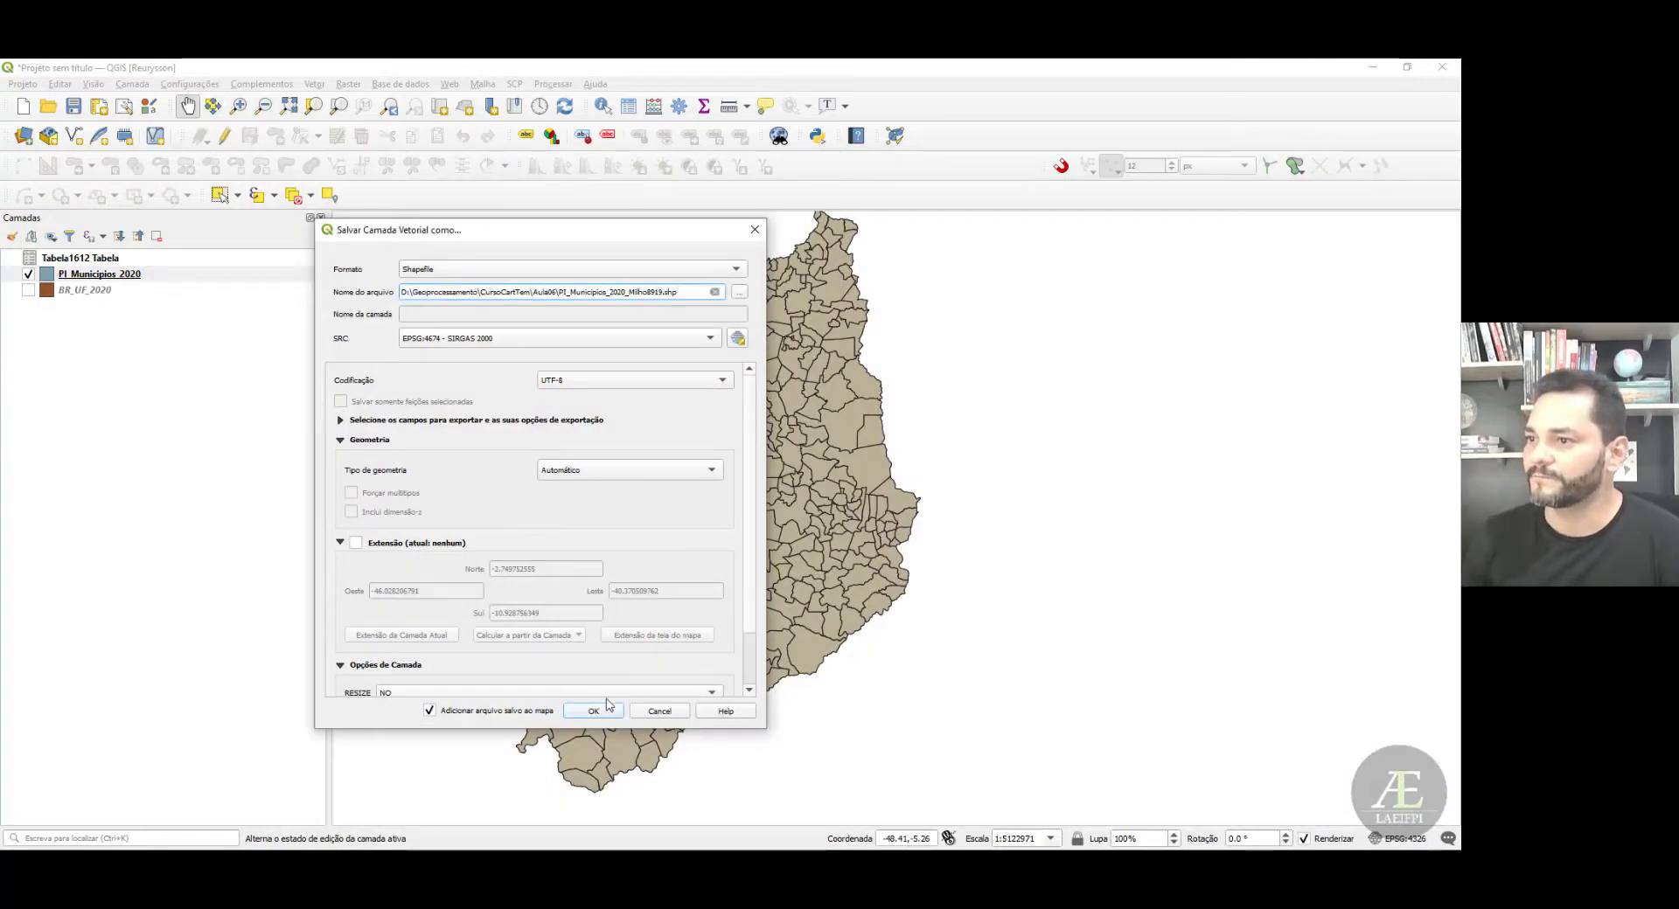
{"action": "left_click", "coordinate": [607, 708]}
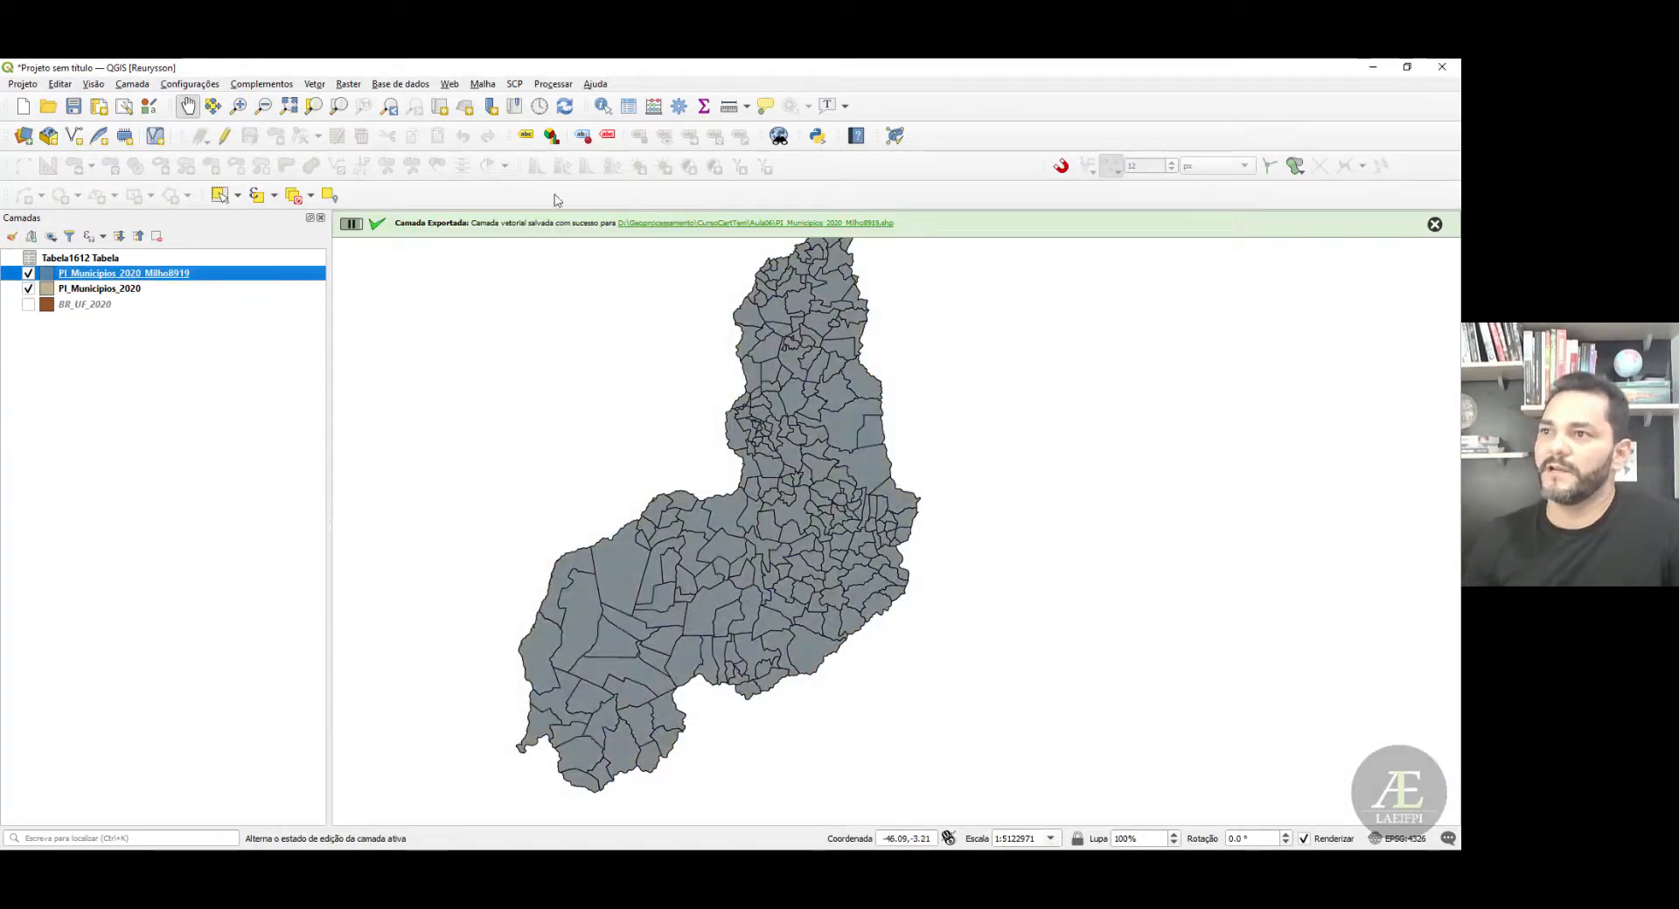
- Remove the original PI_Municipios_2020 layer and the Tabela1612 Tabela table from the project
{"action": "right_click", "coordinate": [100, 291]}
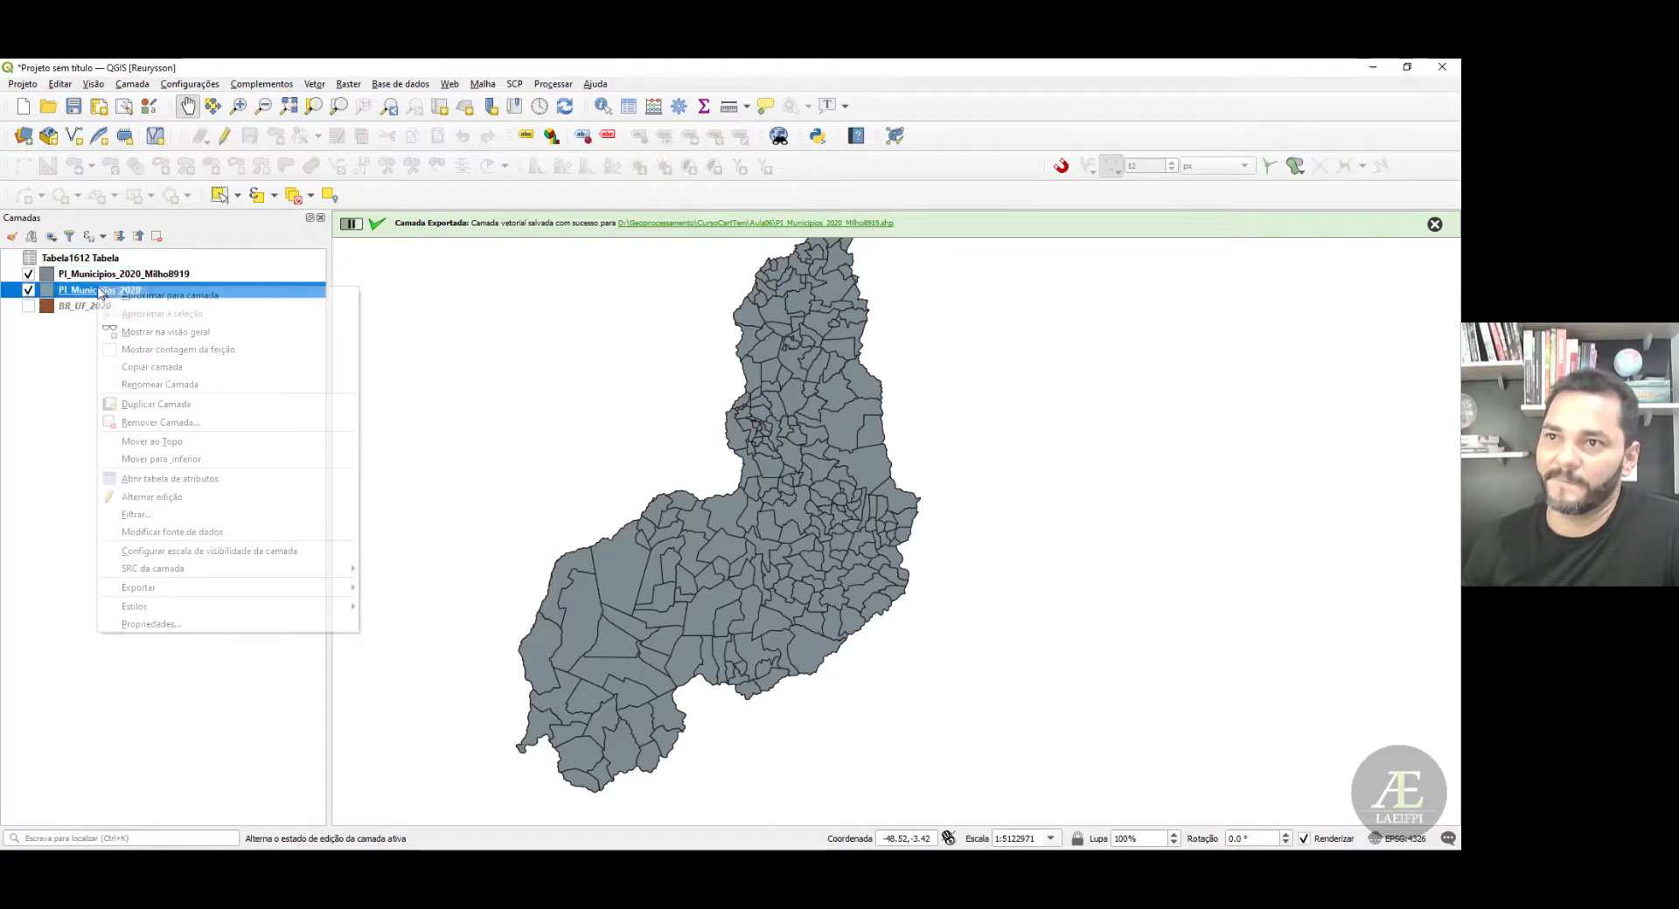
{"action": "left_click", "coordinate": [179, 421]}
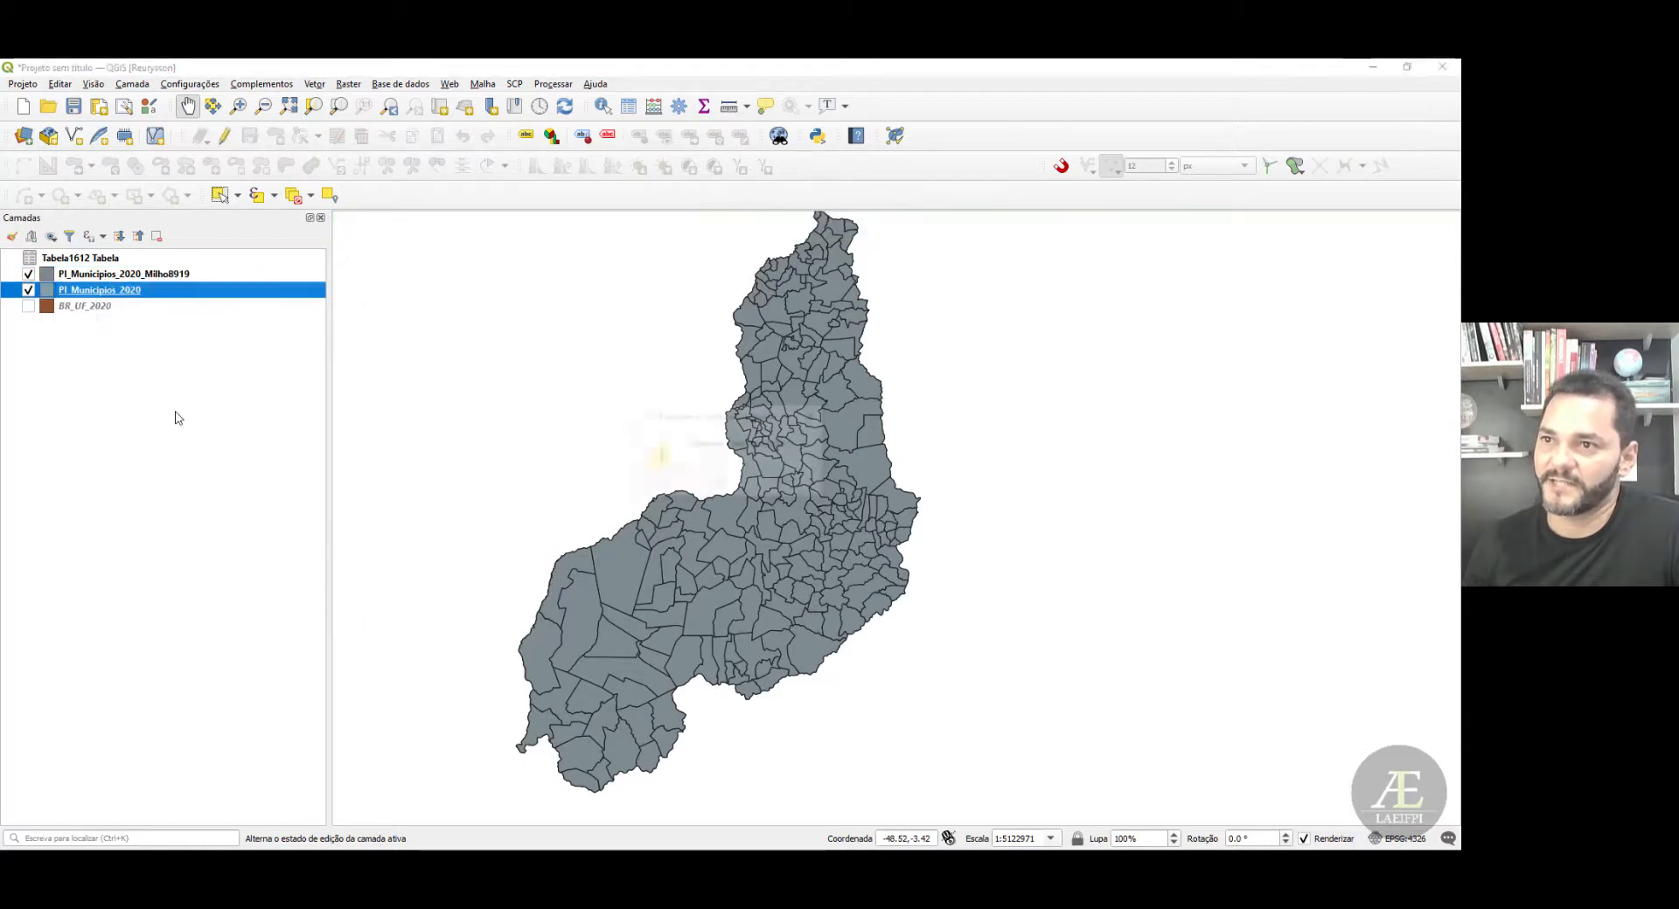
{"action": "left_click", "coordinate": [725, 484]}
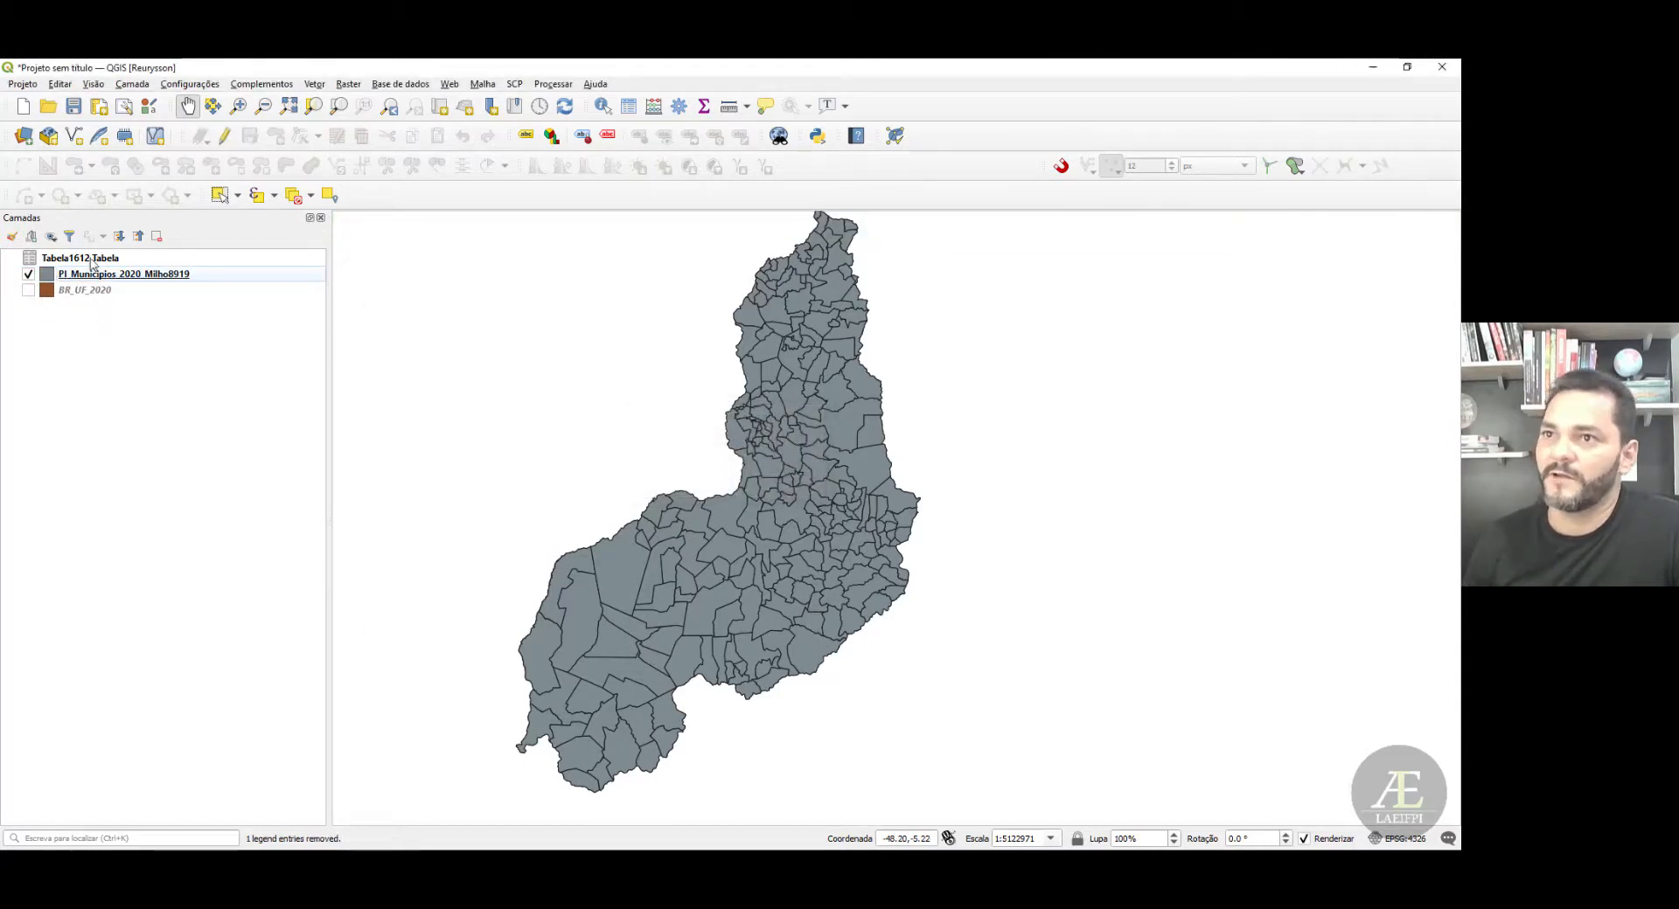
{"action": "right_click", "coordinate": [91, 259]}
{"action": "left_click", "coordinate": [140, 339]}
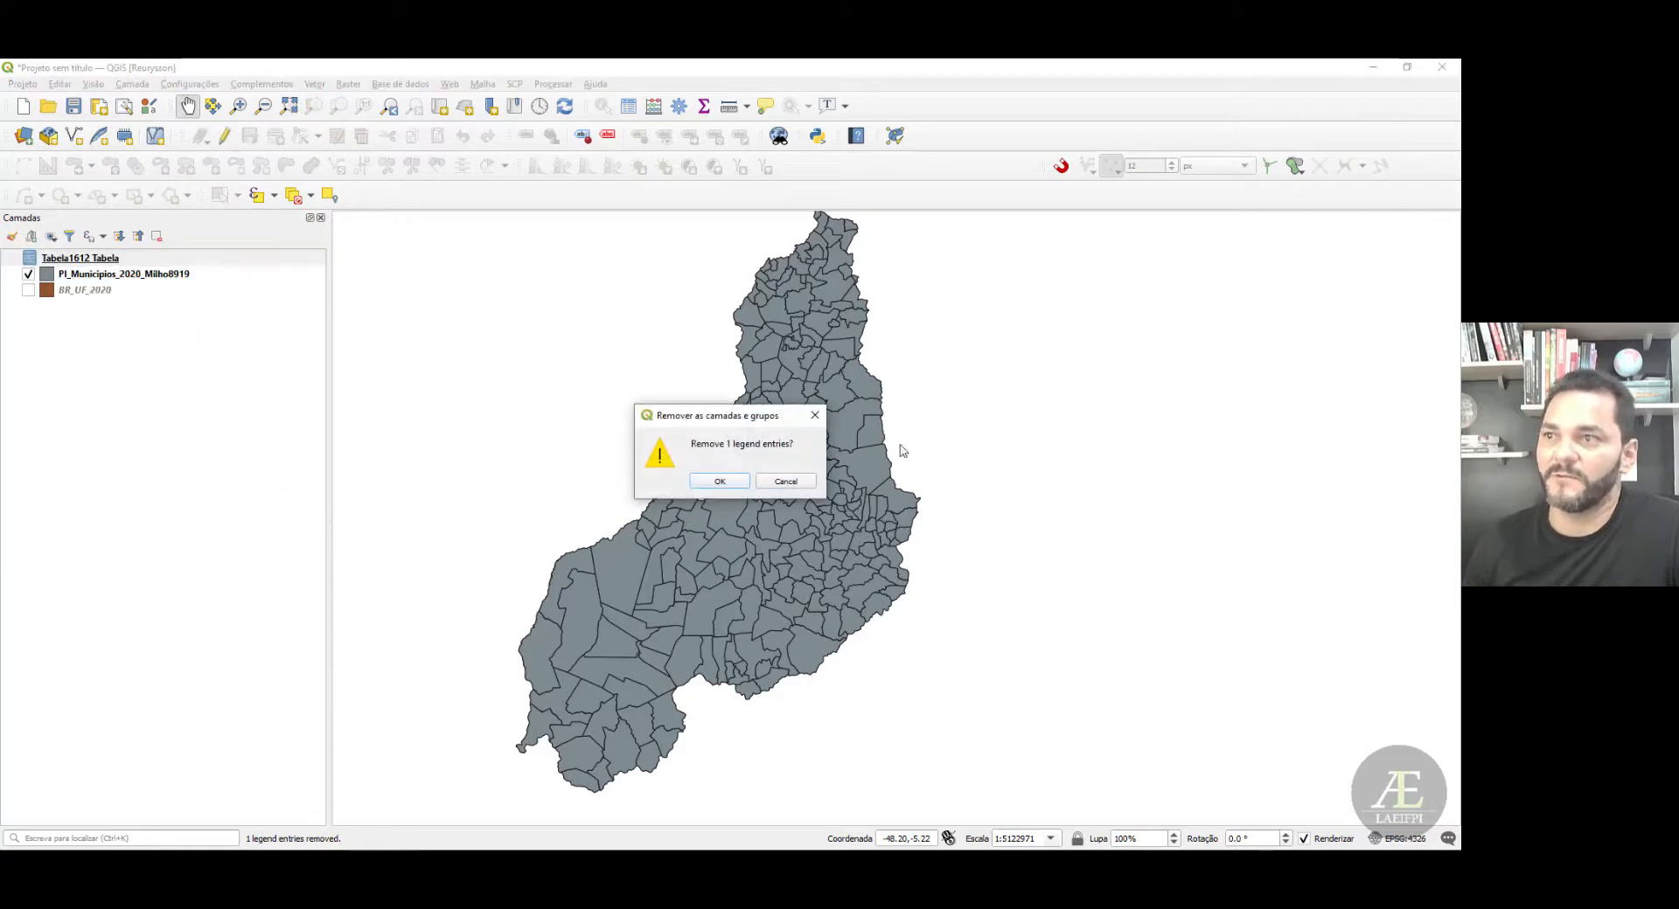
{"action": "left_click", "coordinate": [719, 481]}
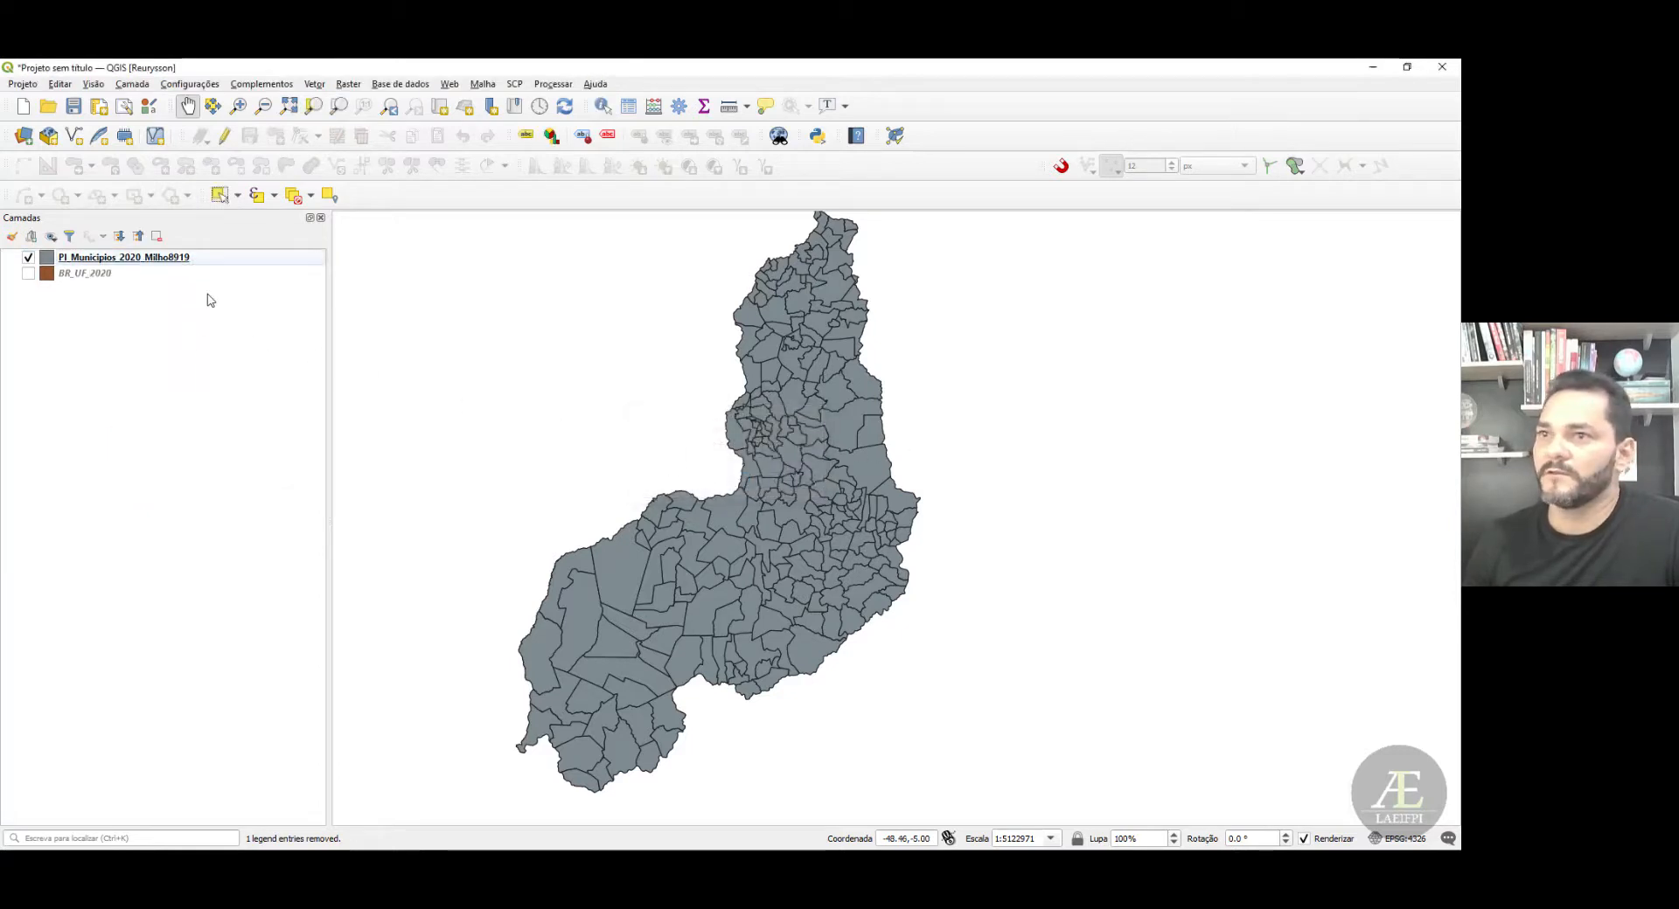
- Open the attribute table of PI_Municipios_2020_Milho8919 and define a new integer field Prod1989_ with length 7 in the field calculator
{"action": "right_click", "coordinate": [149, 260]}
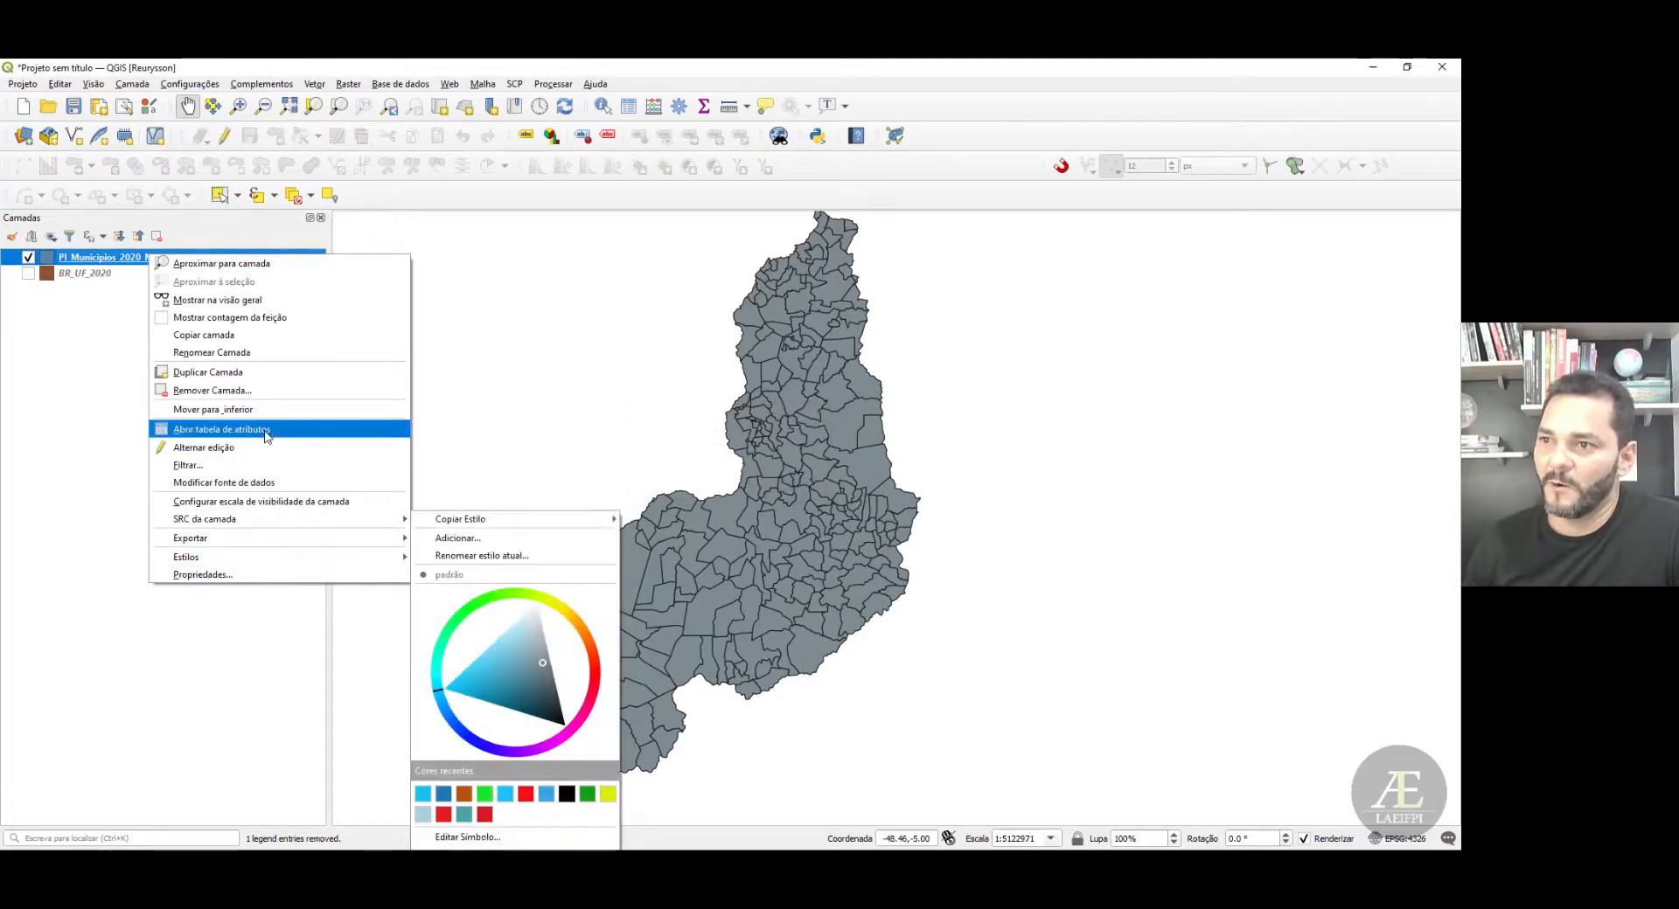
{"action": "left_click", "coordinate": [222, 430]}
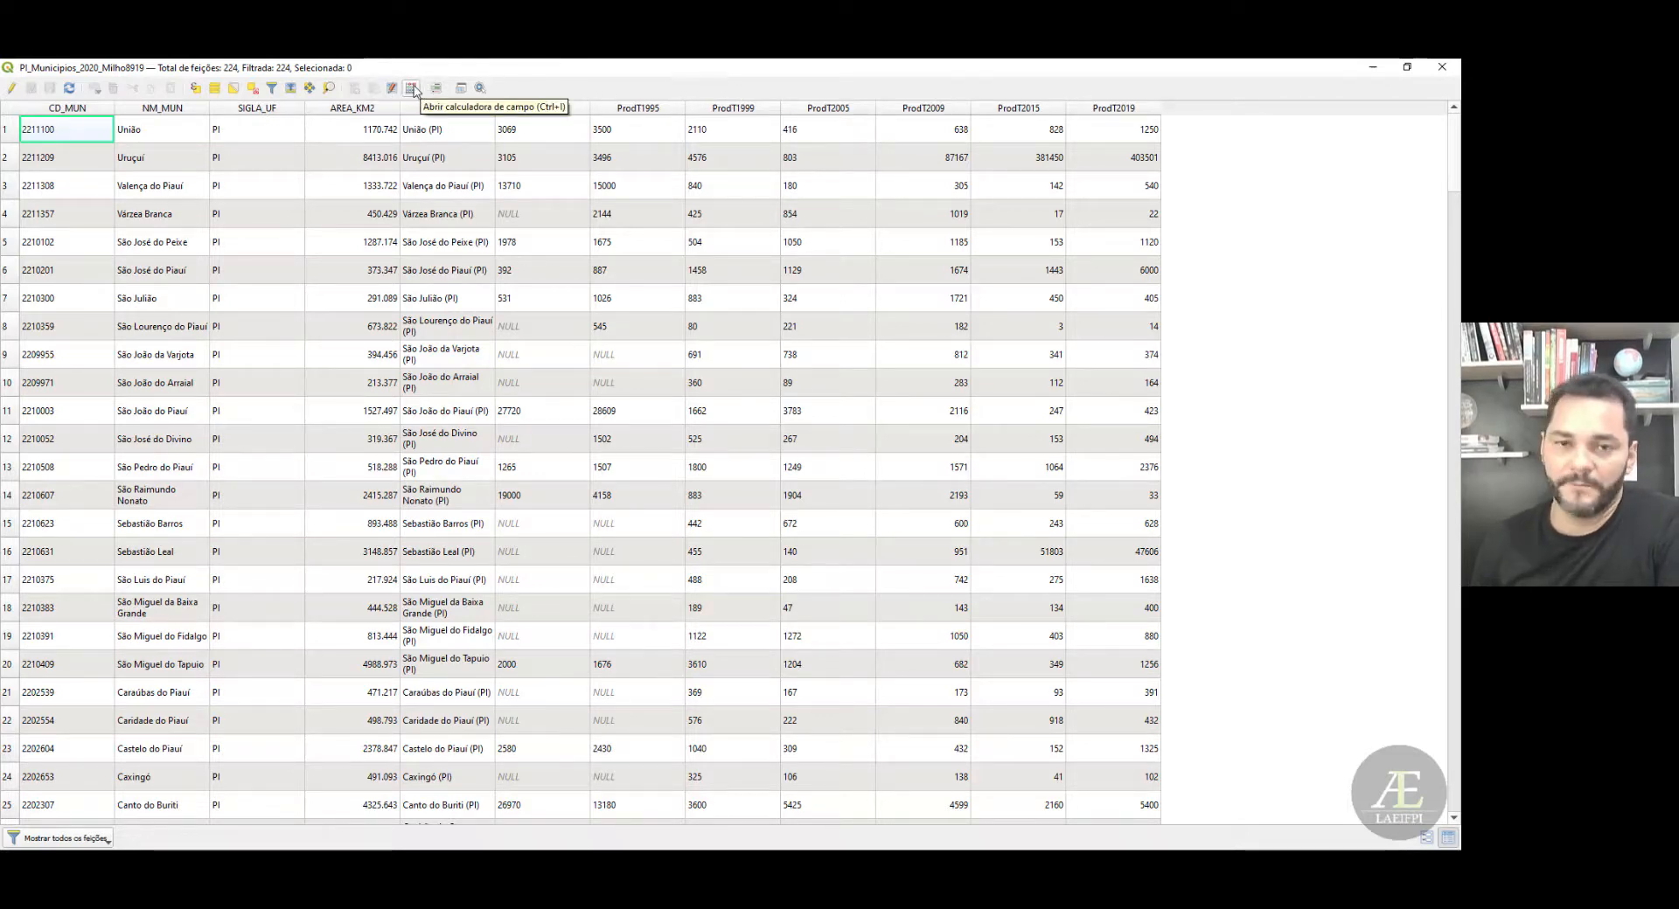
{"action": "left_click", "coordinate": [411, 87]}
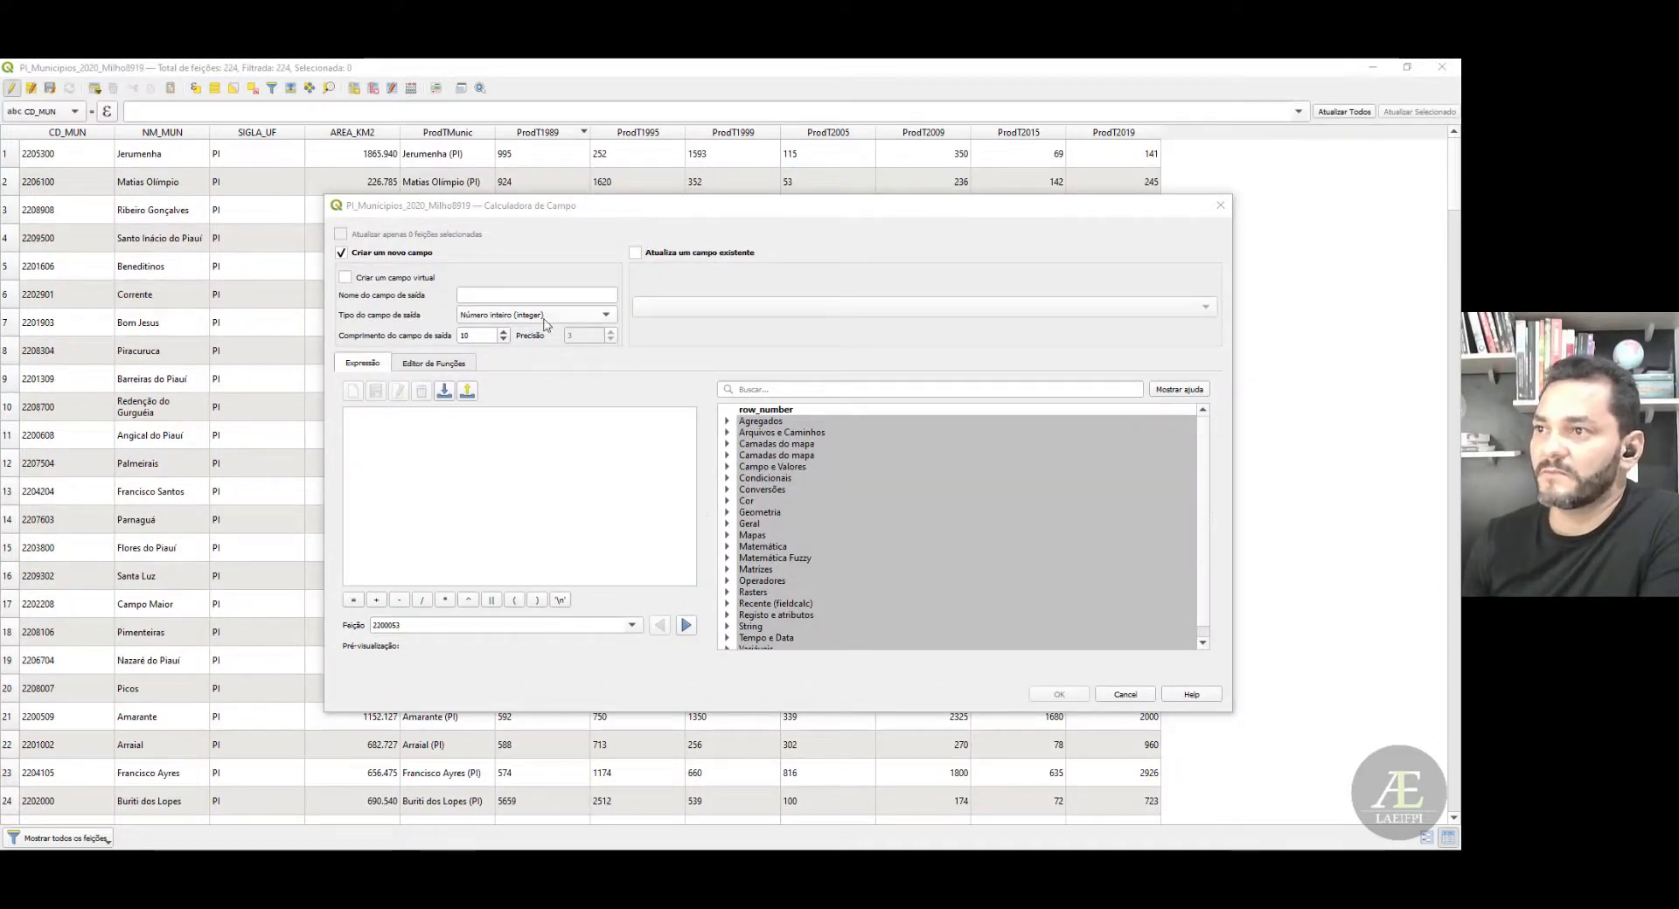
{"action": "left_click_drag", "start_coordinate": [584, 207], "coordinate": [533, 279]}
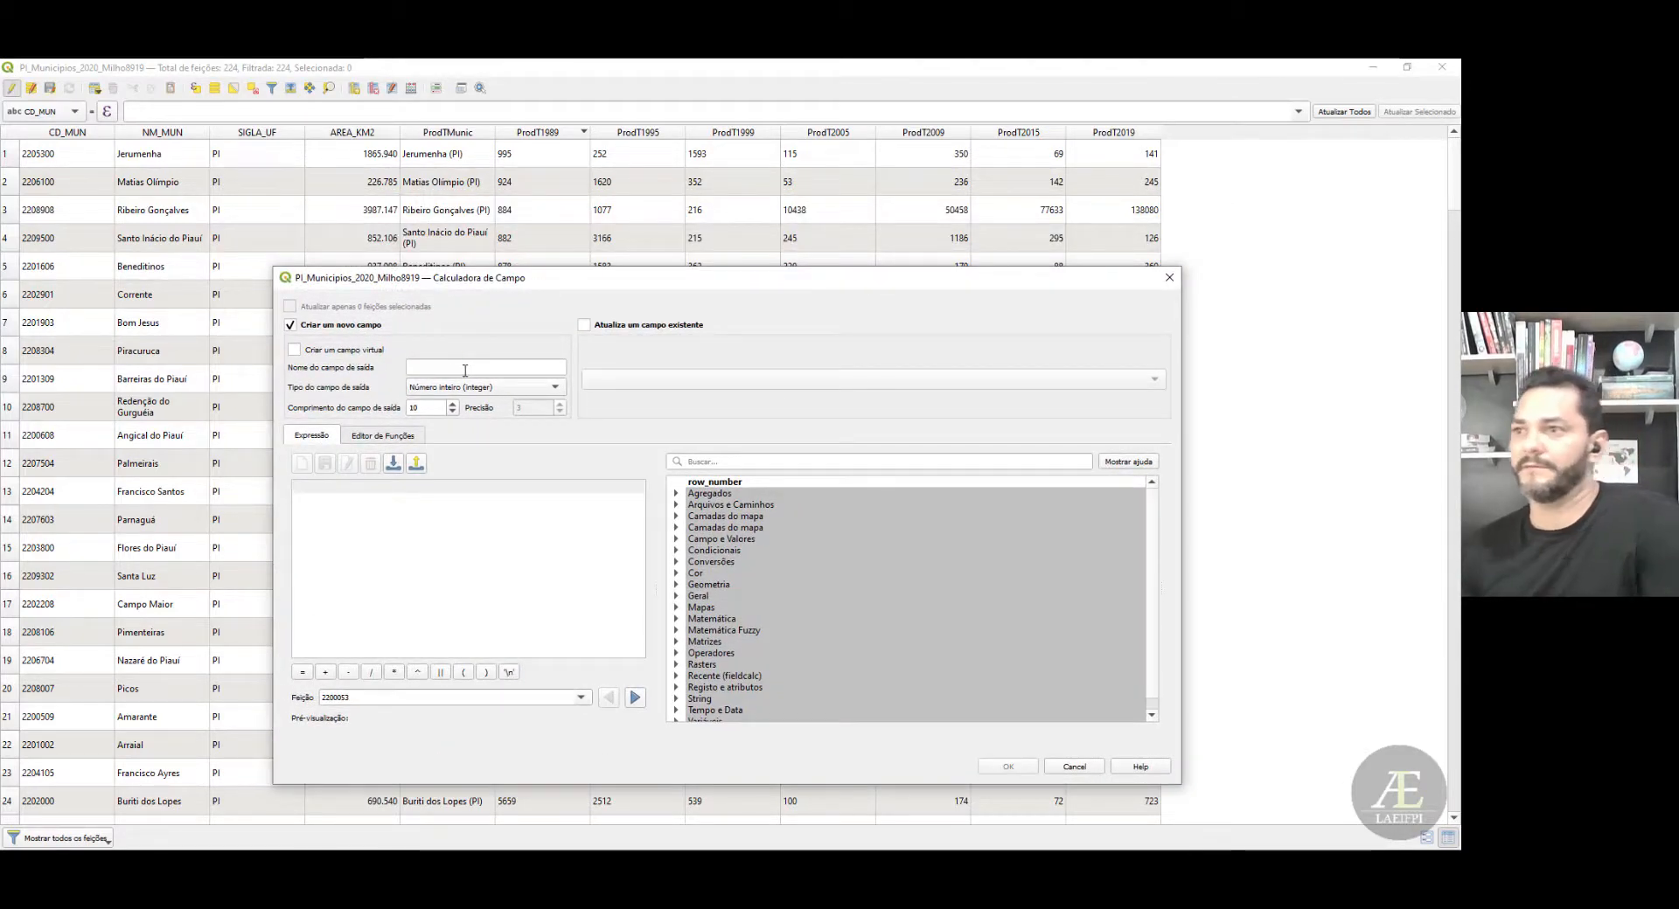
{"action": "left_click", "coordinate": [468, 368]}
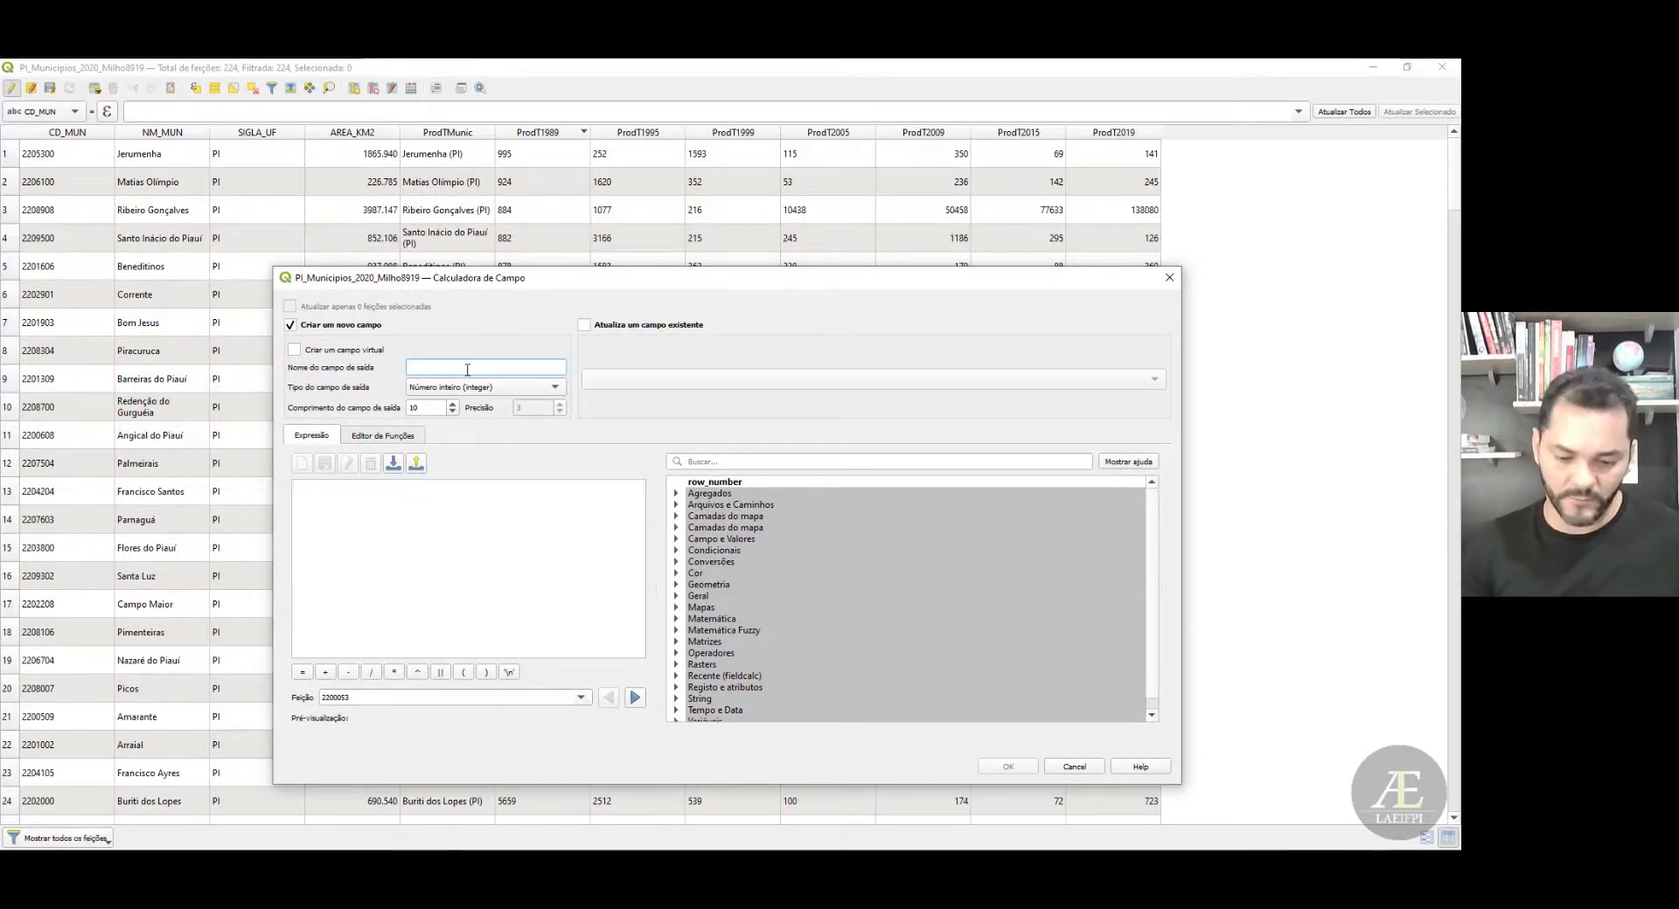
{"action": "type", "text": "Pro"}
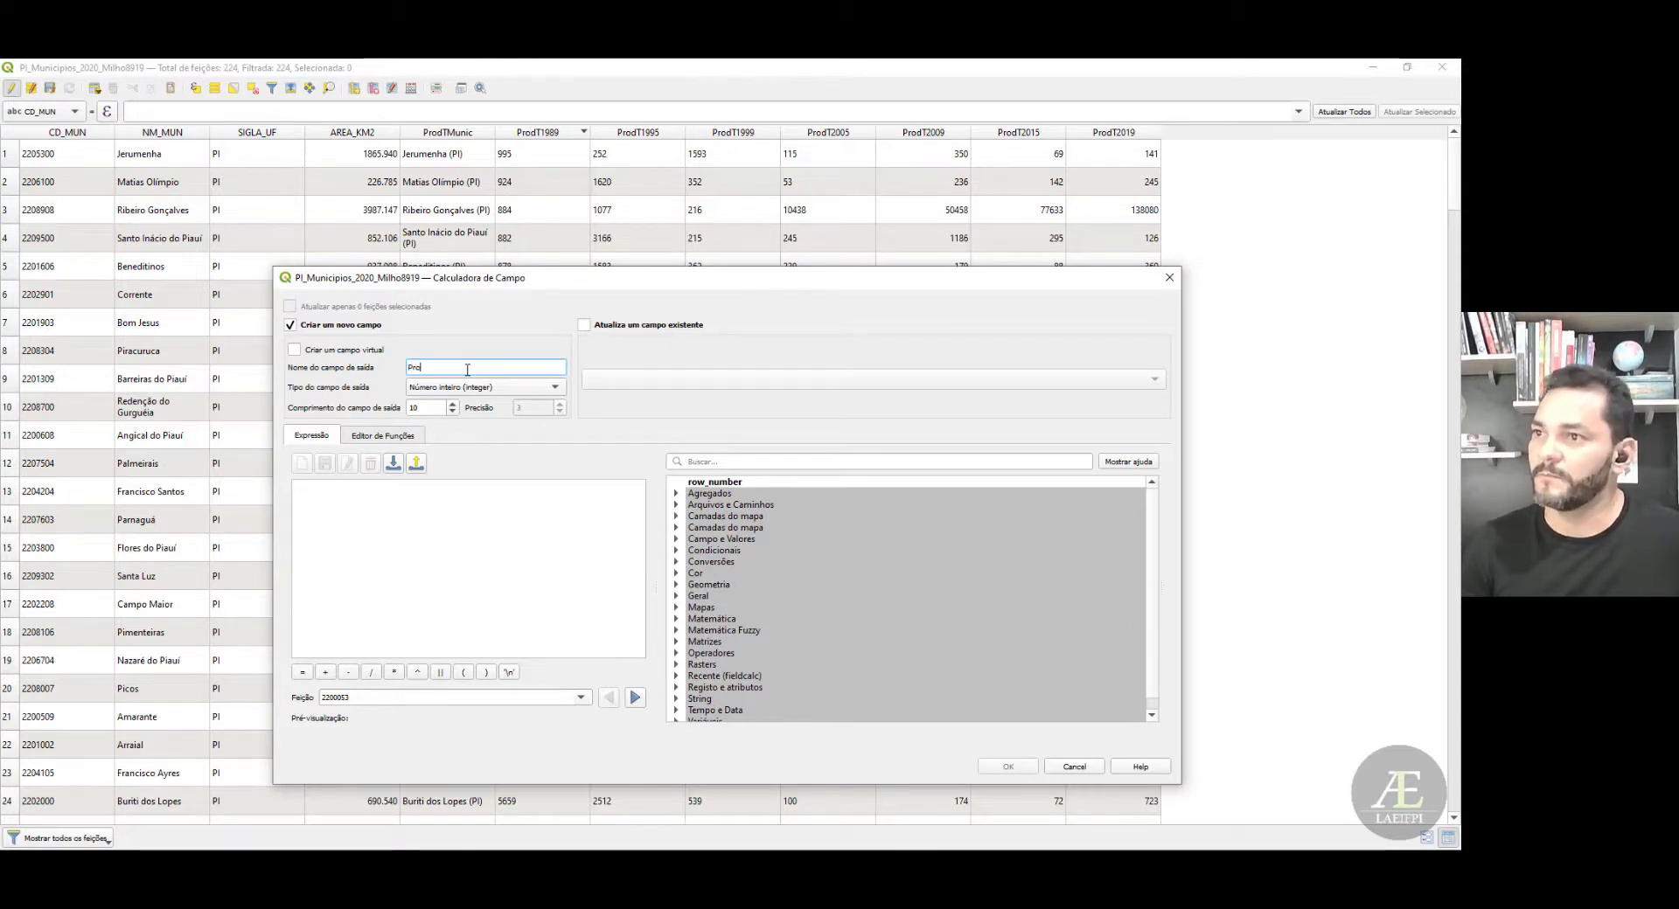
{"action": "type", "text": "d19"}
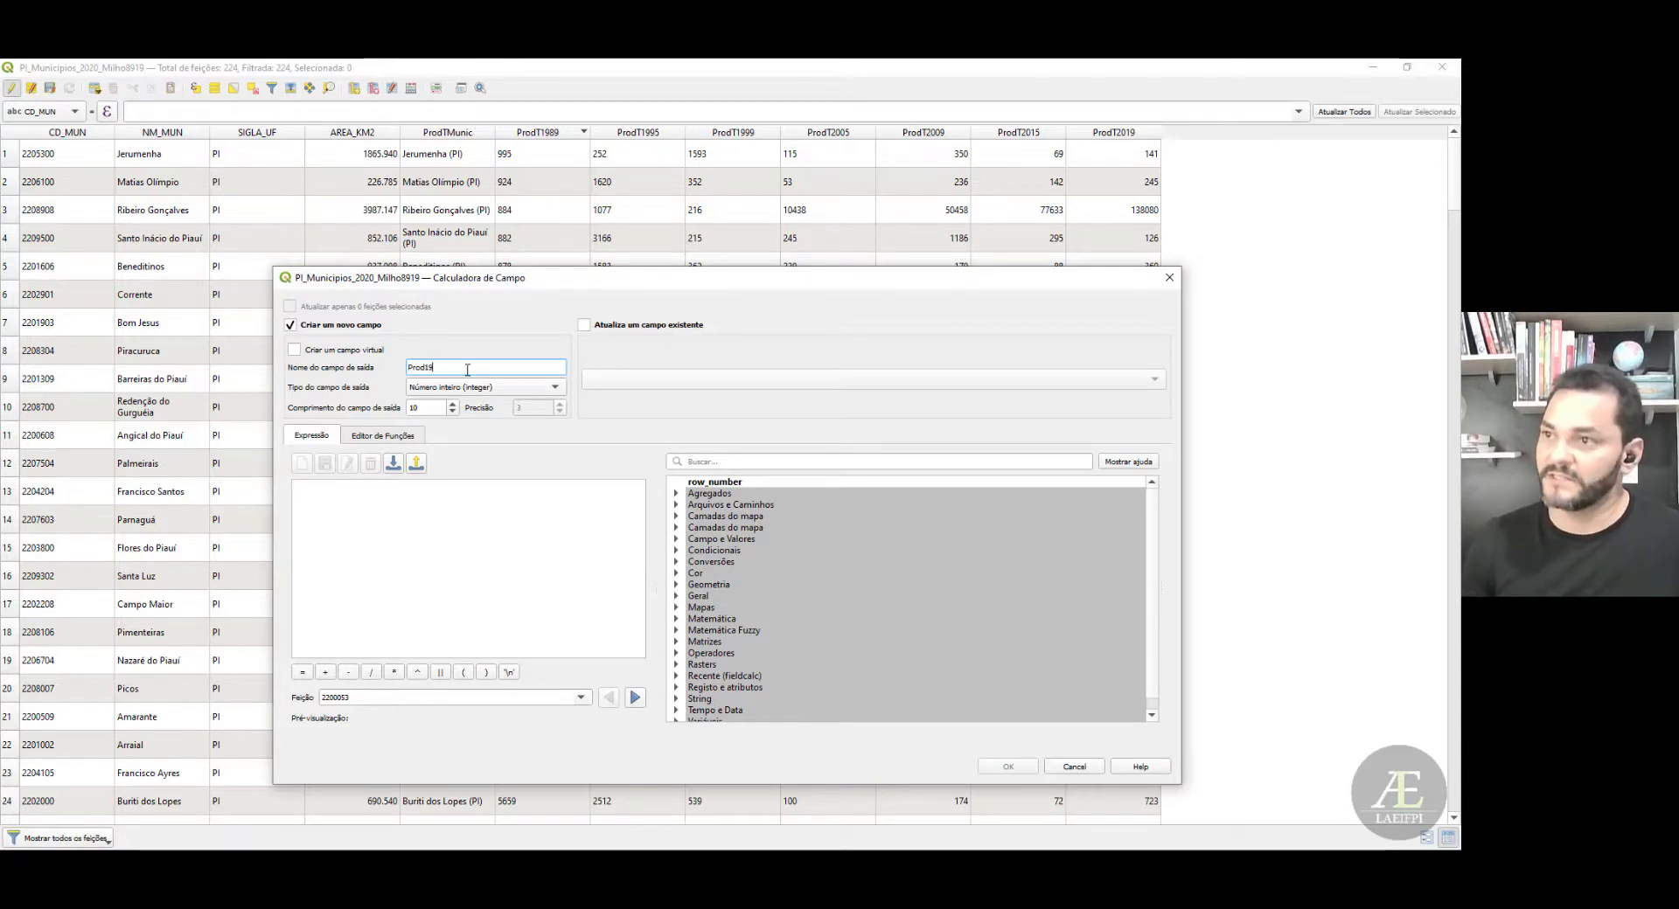
{"action": "type", "text": "89_"}
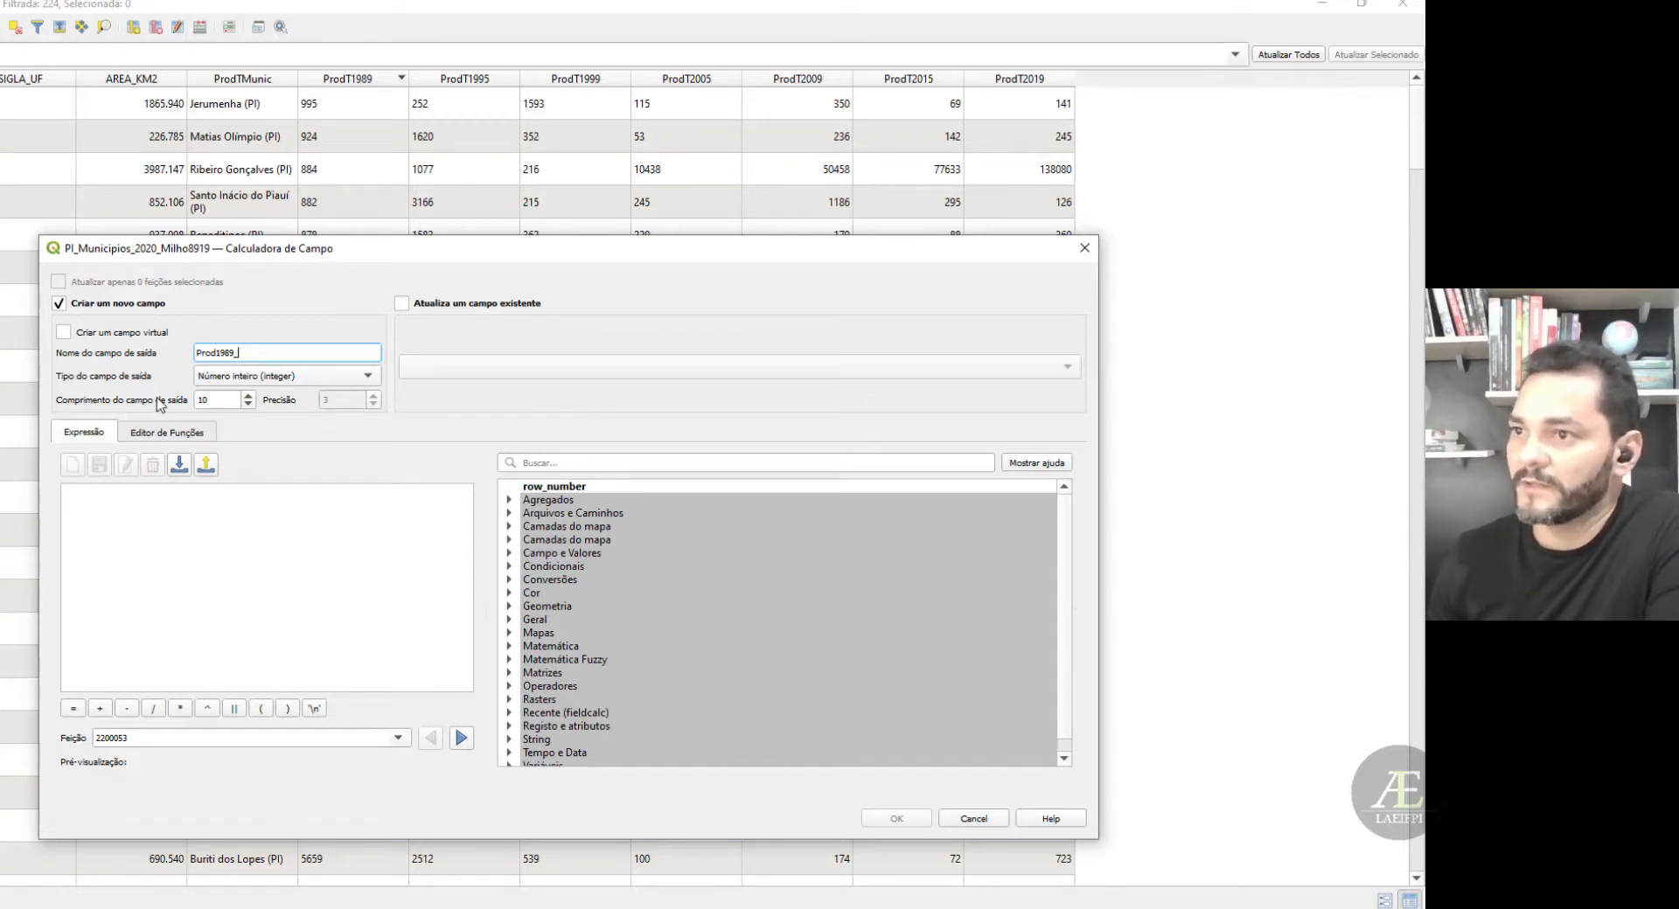
{"action": "mouse_move", "coordinate": [221, 401]}
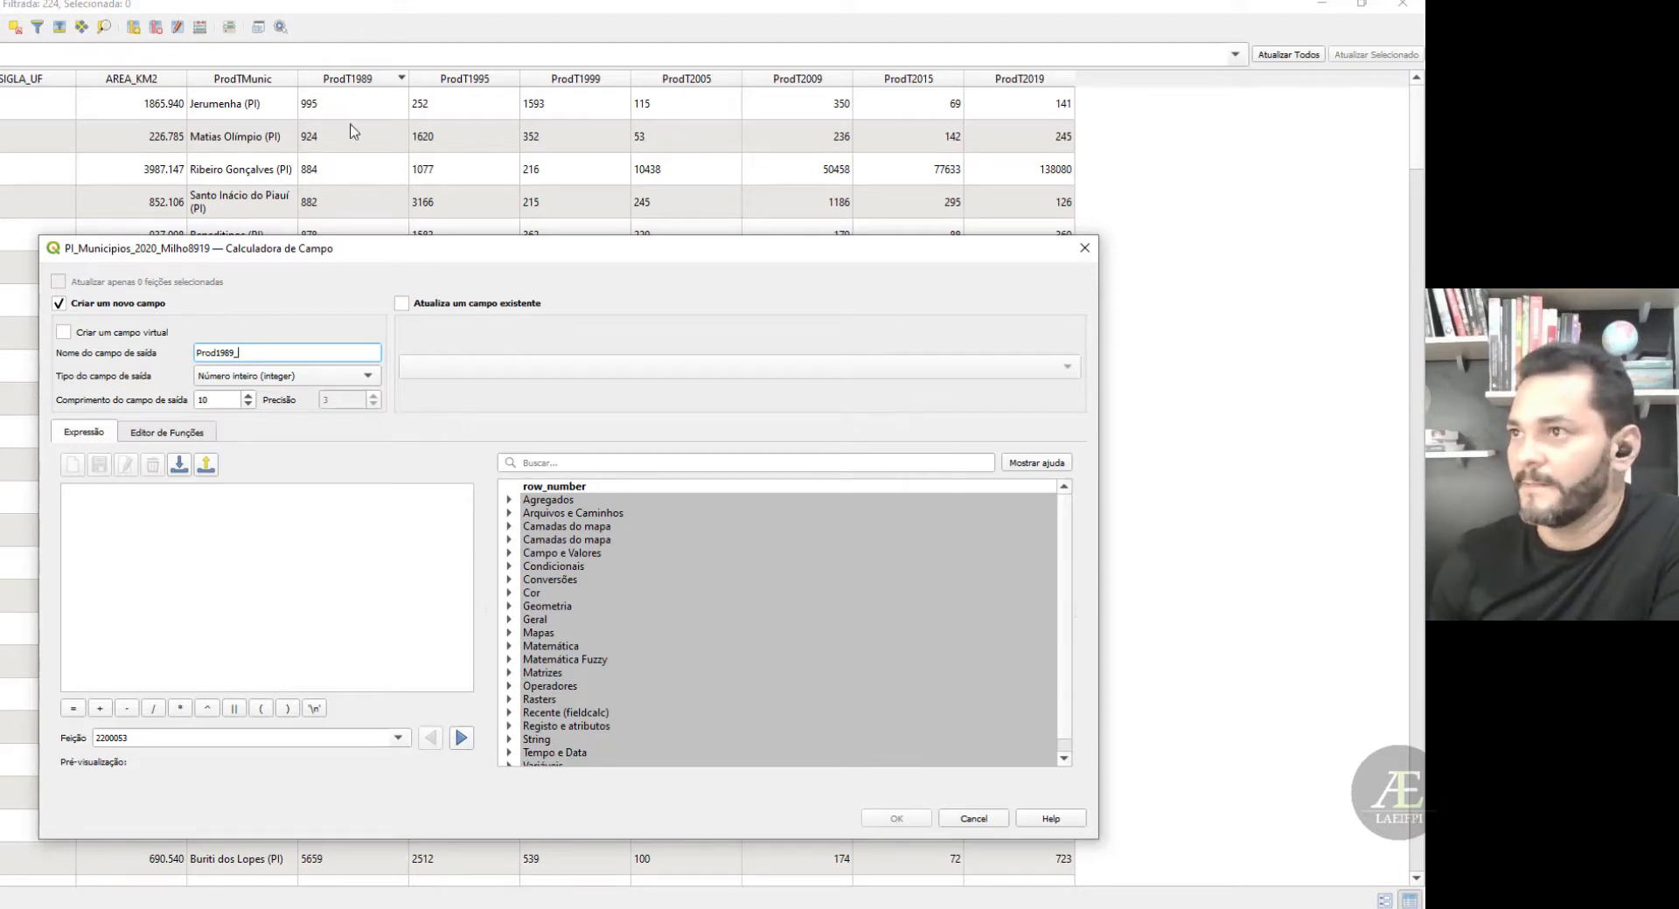
{"action": "double_click", "coordinate": [222, 403]}
{"action": "type", "text": "7"}
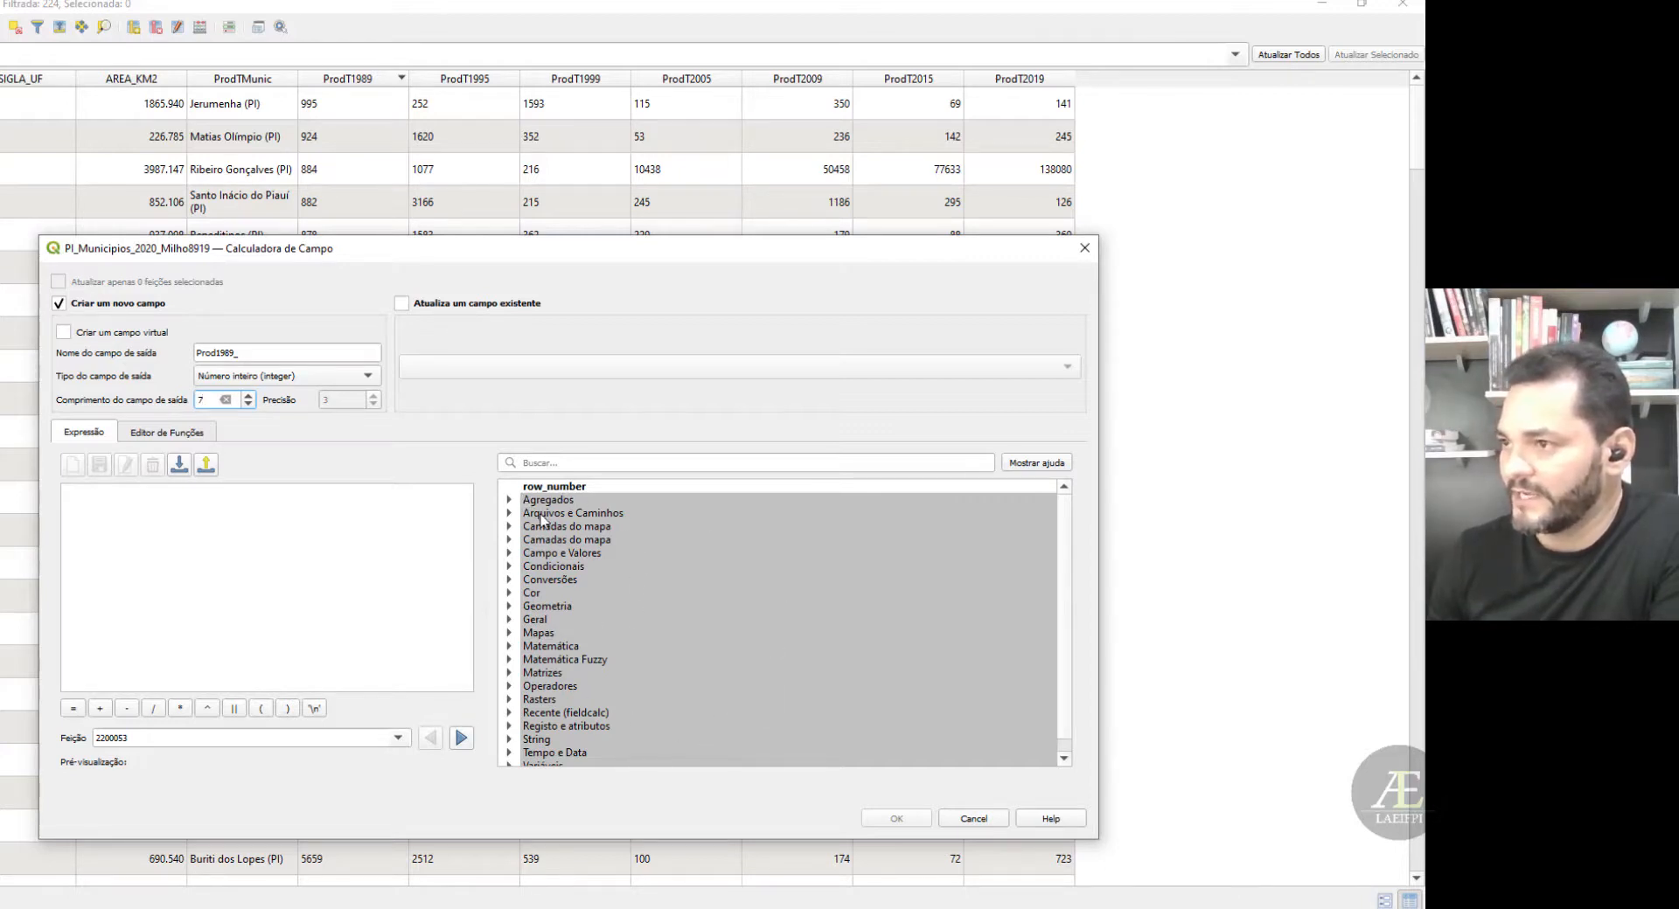
- Use the ProdT1989 field as the expression for the new field and create it
{"action": "left_click", "coordinate": [509, 553]}
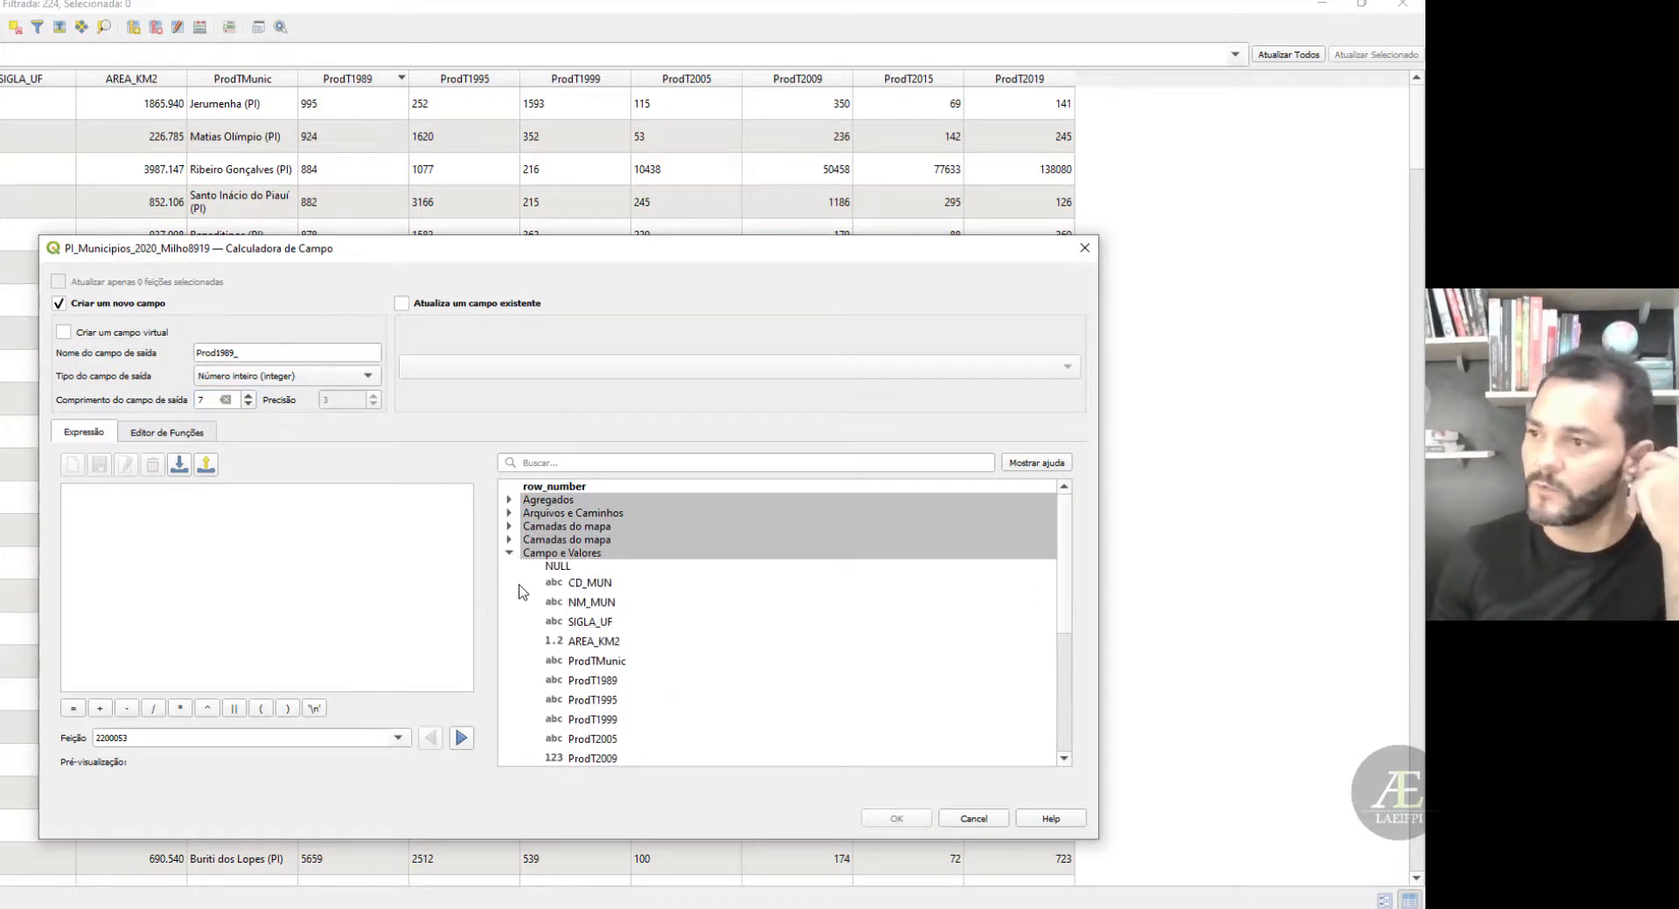
{"action": "scroll", "coordinate": [577, 590], "scroll_direction": "down", "scroll_amount": 1}
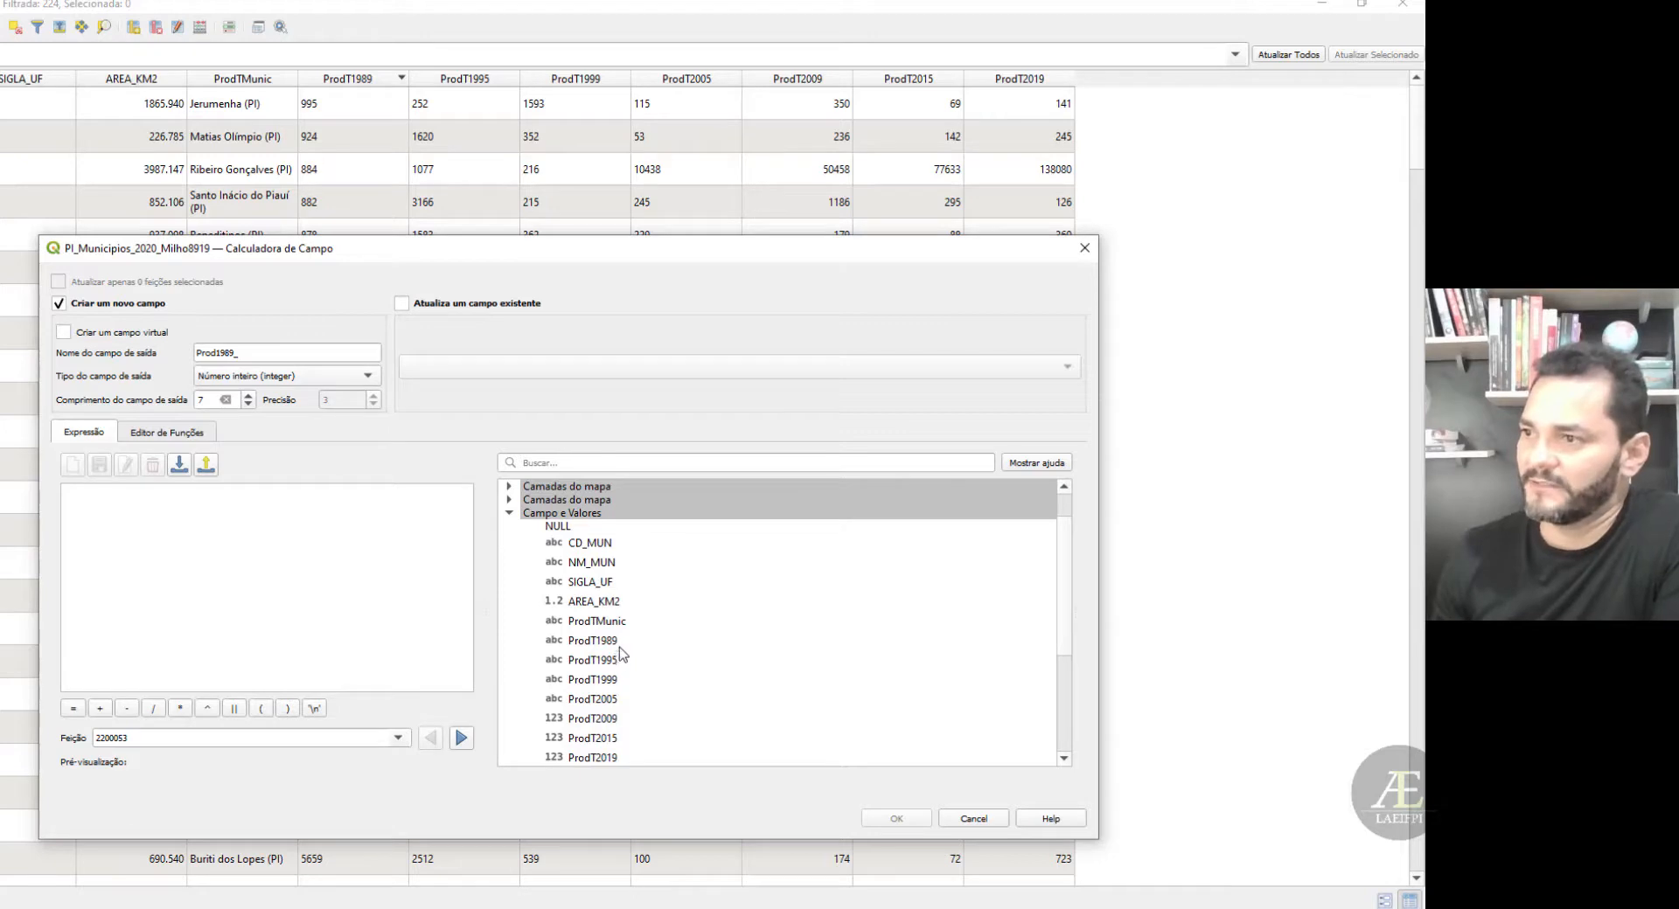
{"action": "scroll", "coordinate": [589, 604], "scroll_direction": "down", "scroll_amount": 1}
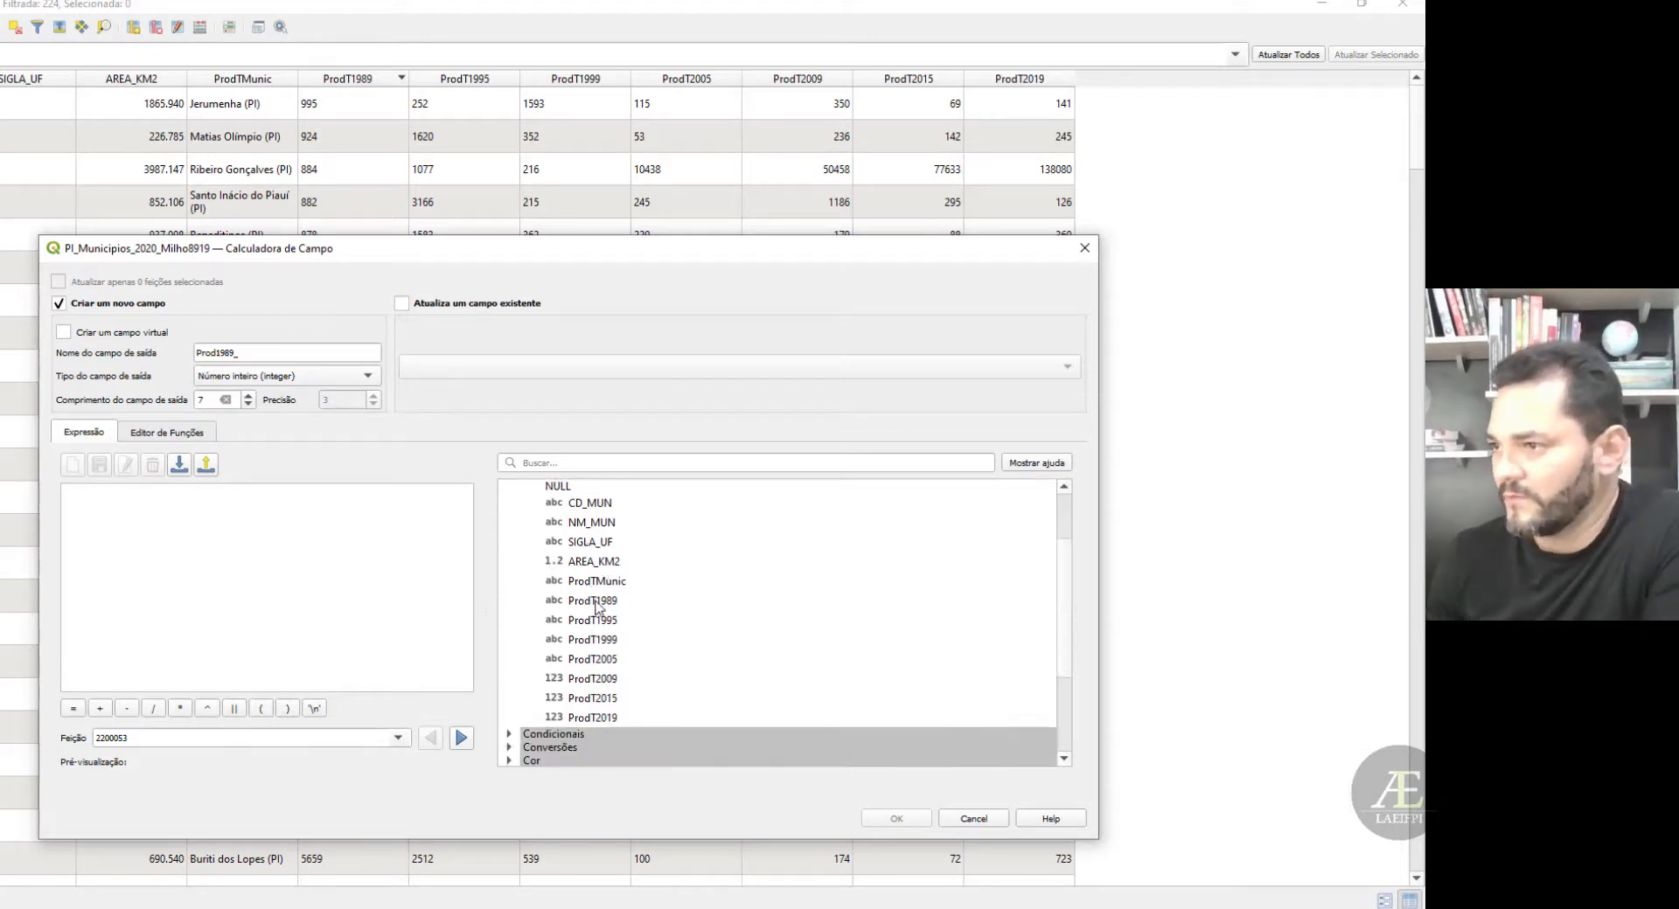
{"action": "left_click", "coordinate": [590, 605]}
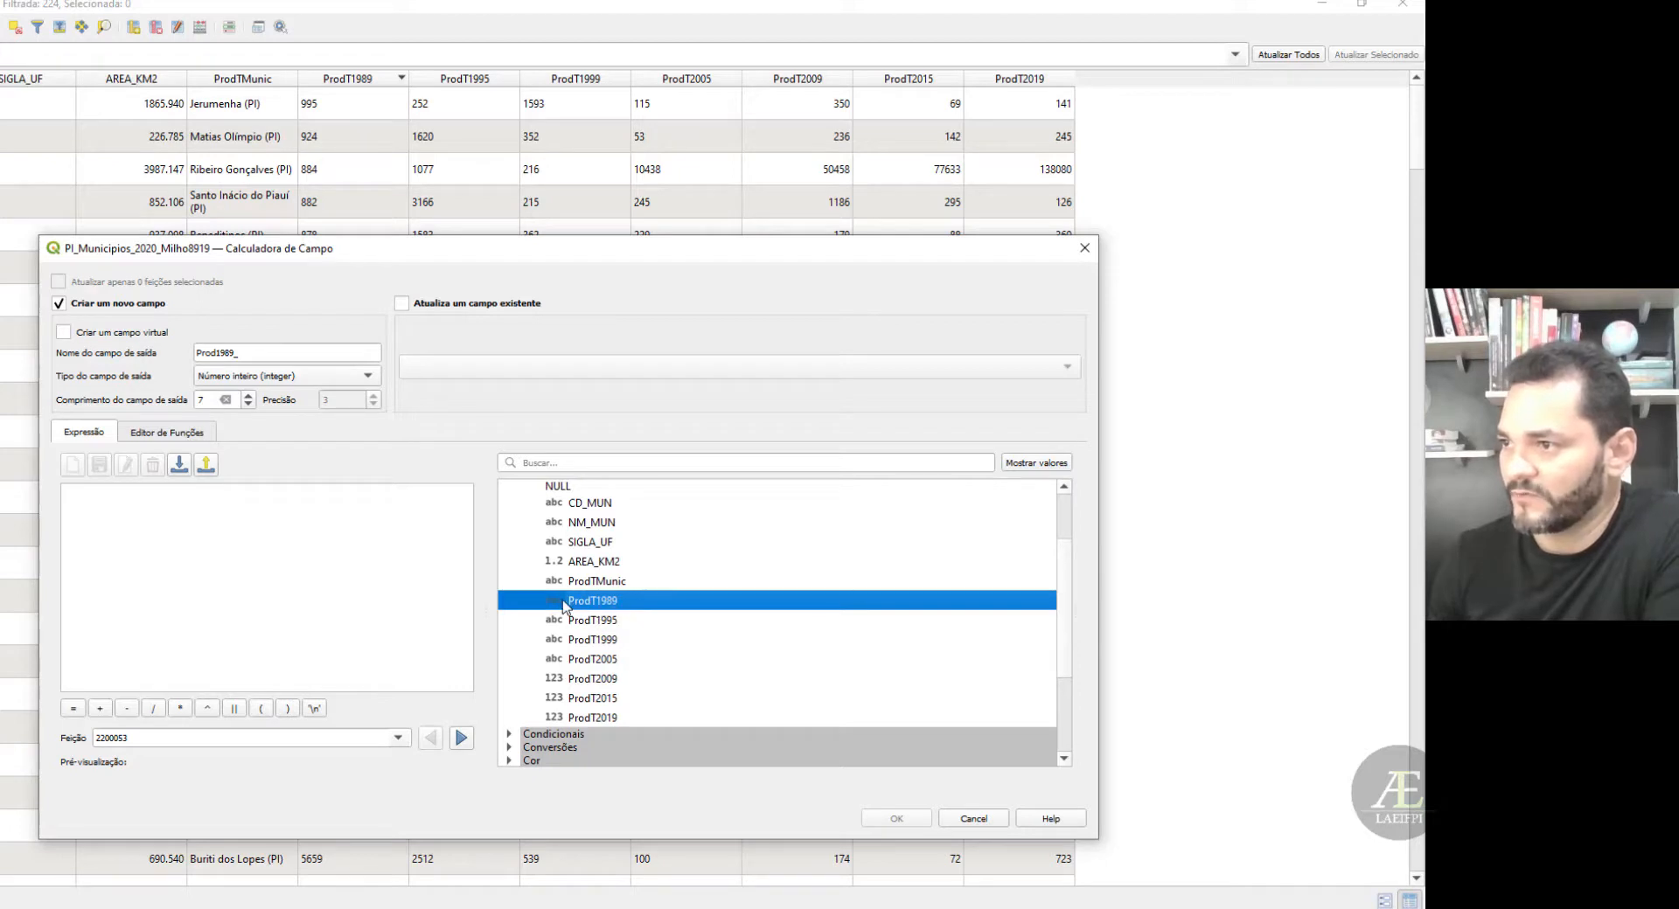
{"action": "double_click", "coordinate": [593, 603]}
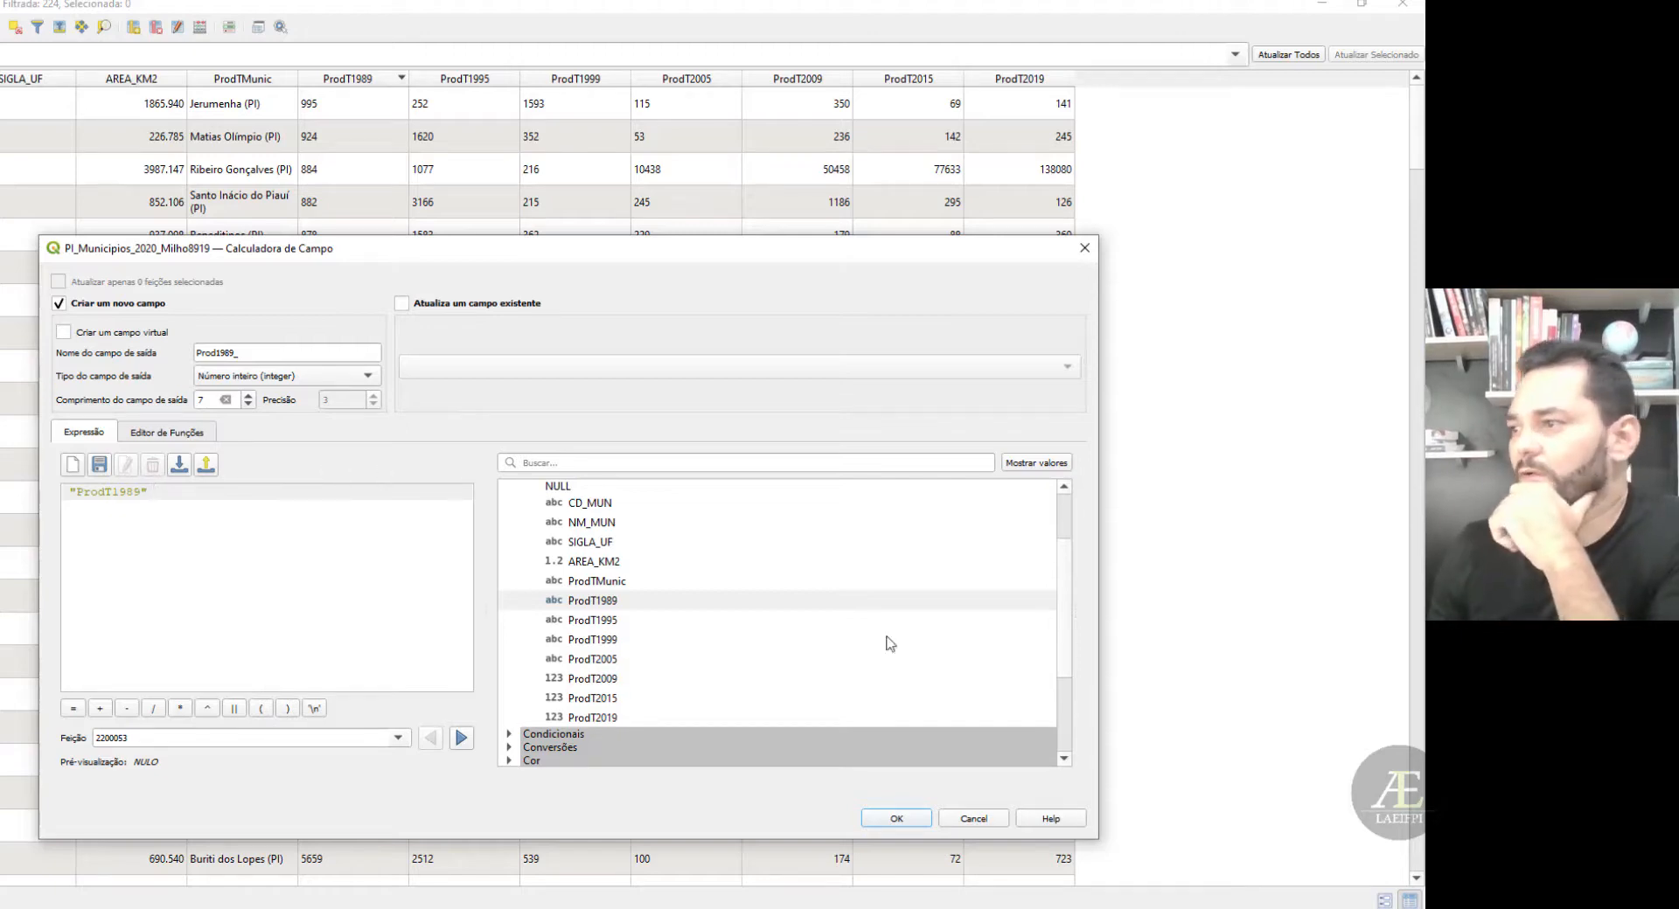
{"action": "left_click", "coordinate": [910, 818]}
- Compare the Prod1989_ values with the ProdT1989 column across the attribute table rows, including the NULL entries
{"action": "scroll", "coordinate": [685, 658], "scroll_direction": "down", "scroll_amount": 20}
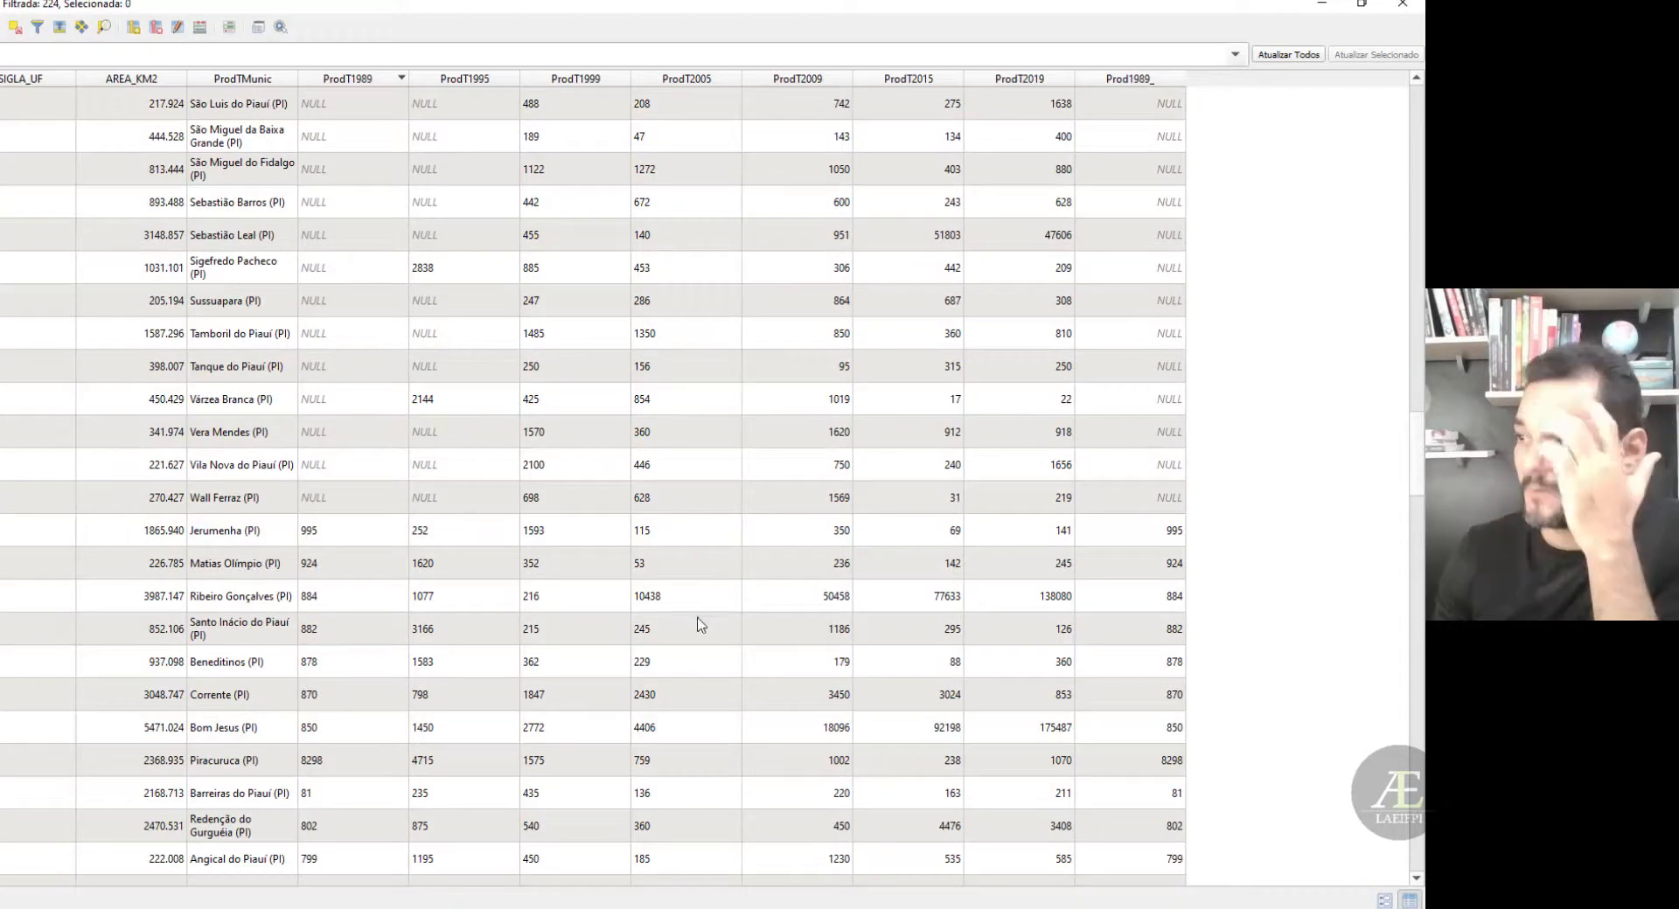
{"action": "scroll", "coordinate": [253, 145], "scroll_direction": "down", "scroll_amount": 3}
{"action": "scroll", "coordinate": [293, 218], "scroll_direction": "down", "scroll_amount": 1}
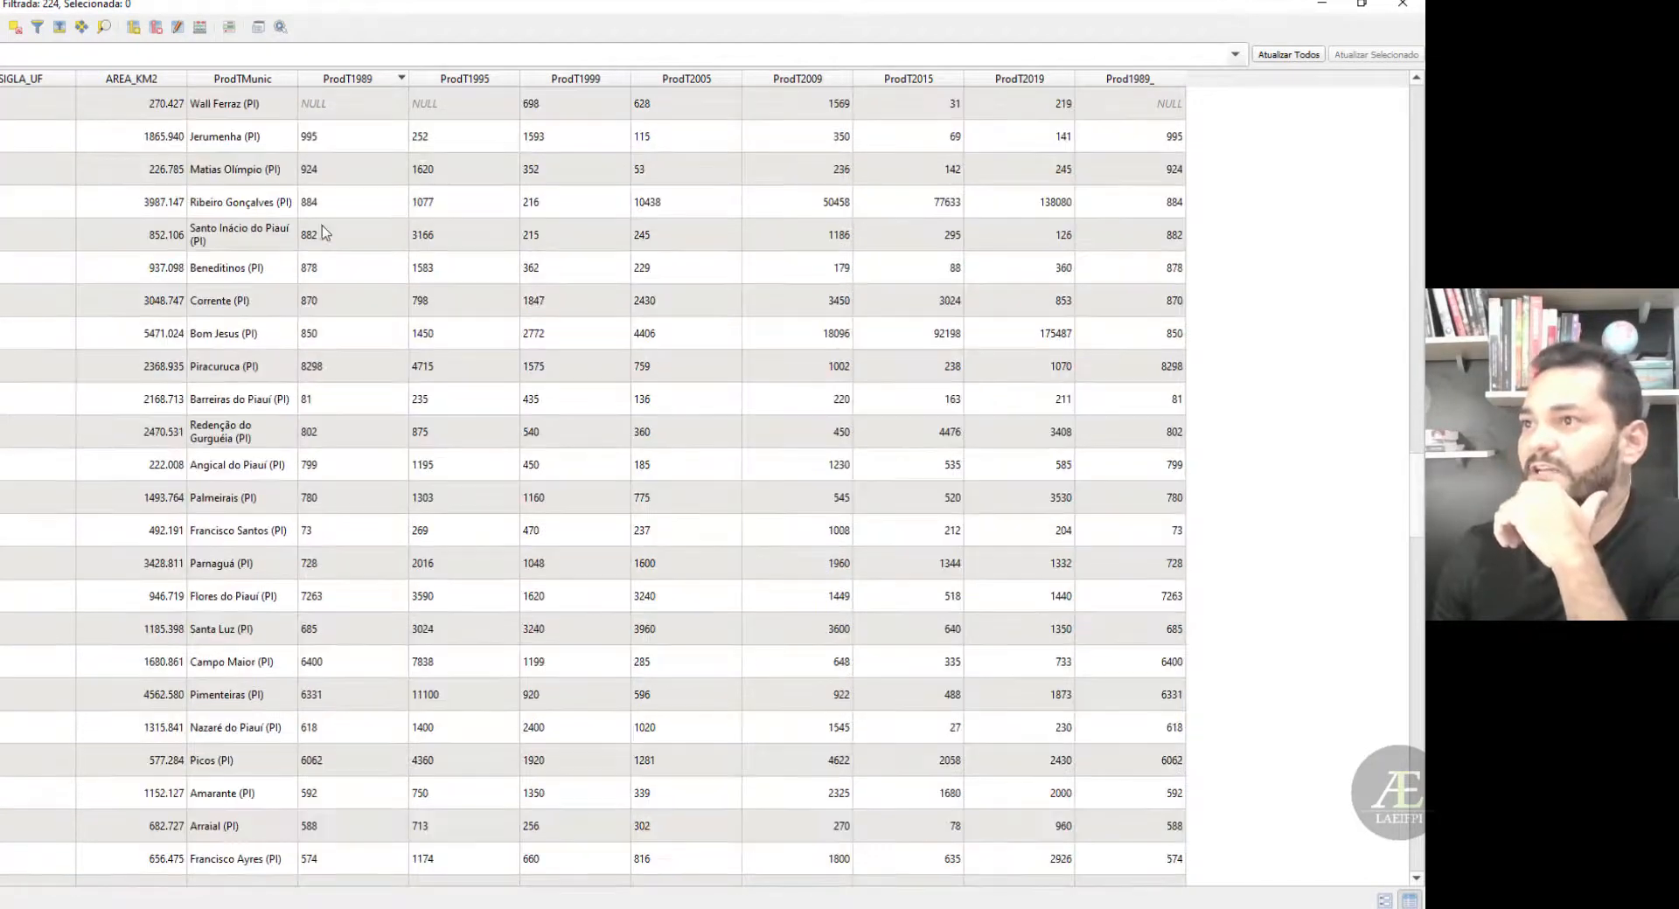
{"action": "scroll", "coordinate": [332, 166], "scroll_direction": "up", "scroll_amount": 7}
{"action": "scroll", "coordinate": [335, 261], "scroll_direction": "down", "scroll_amount": 1}
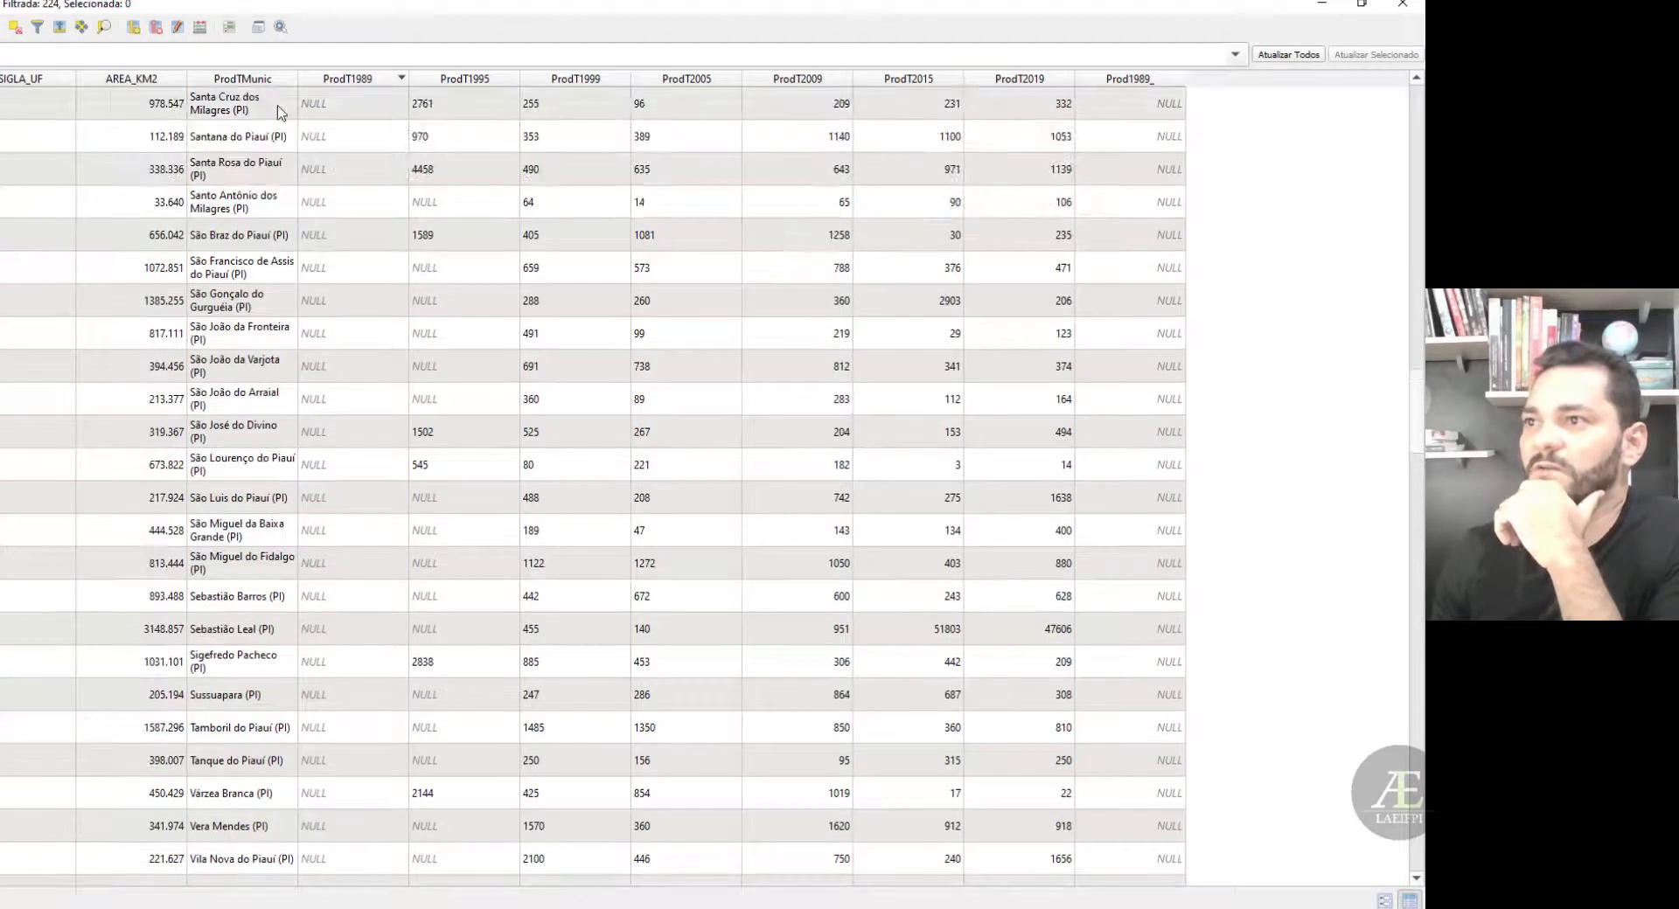
{"action": "scroll", "coordinate": [326, 302], "scroll_direction": "up", "scroll_amount": 3}
{"action": "scroll", "coordinate": [324, 297], "scroll_direction": "down", "scroll_amount": 8}
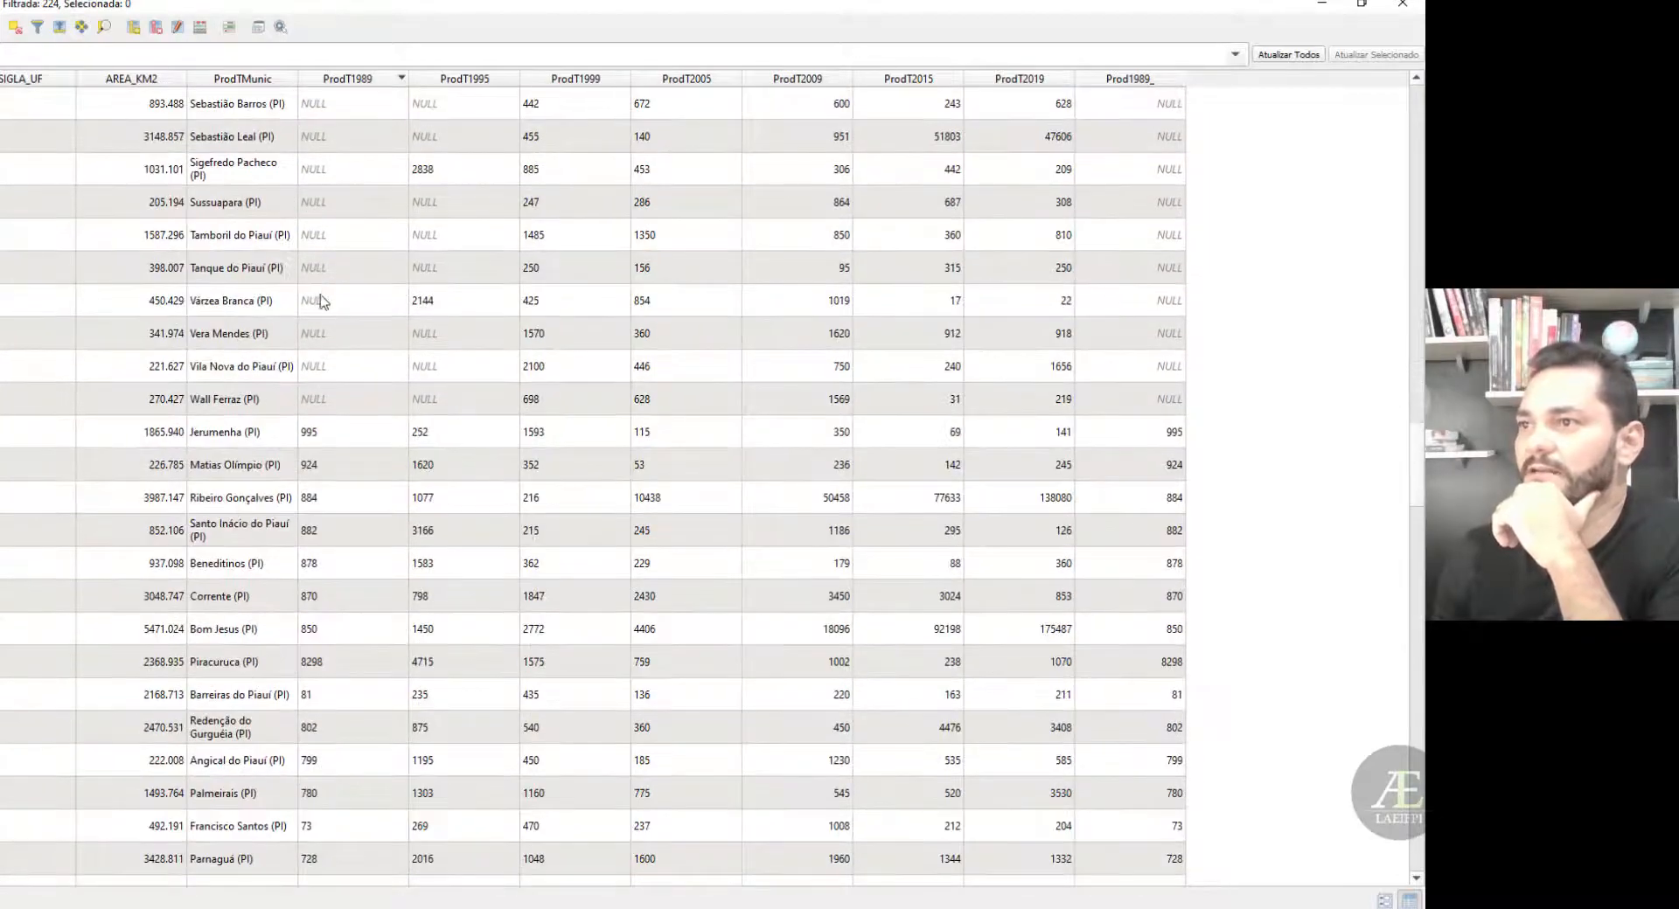
{"action": "scroll", "coordinate": [346, 223], "scroll_direction": "down", "scroll_amount": 1}
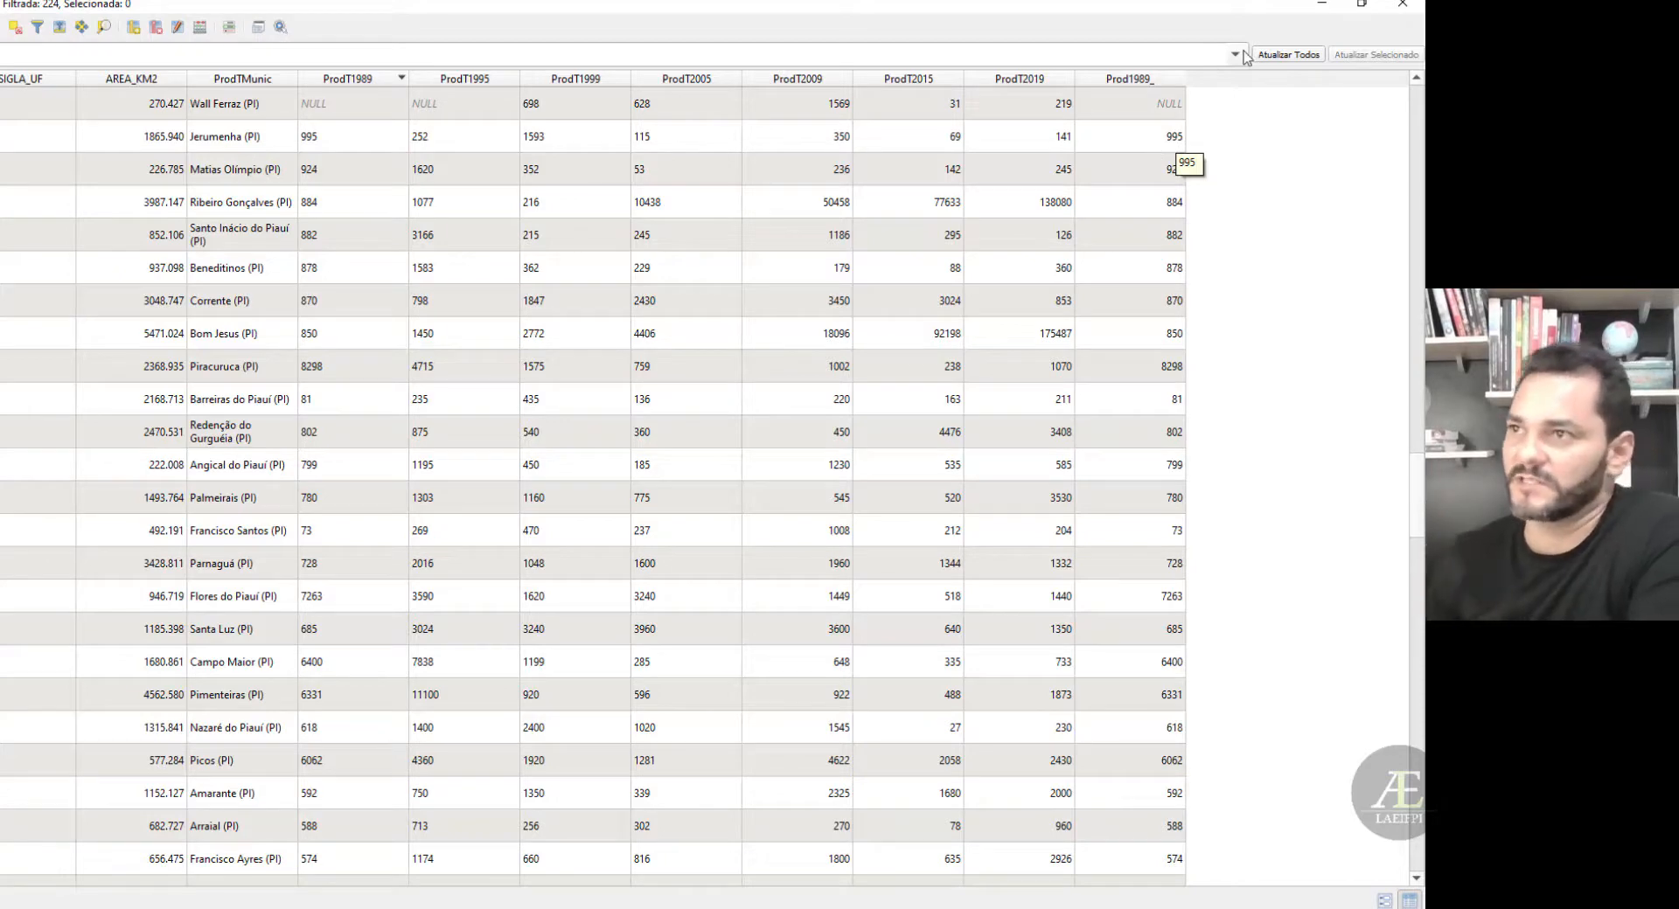
- Create a new integer field Prod1995_ with length 7 in the field calculator, using the ProdT1995 field as its expression
{"action": "left_click", "coordinate": [200, 27]}
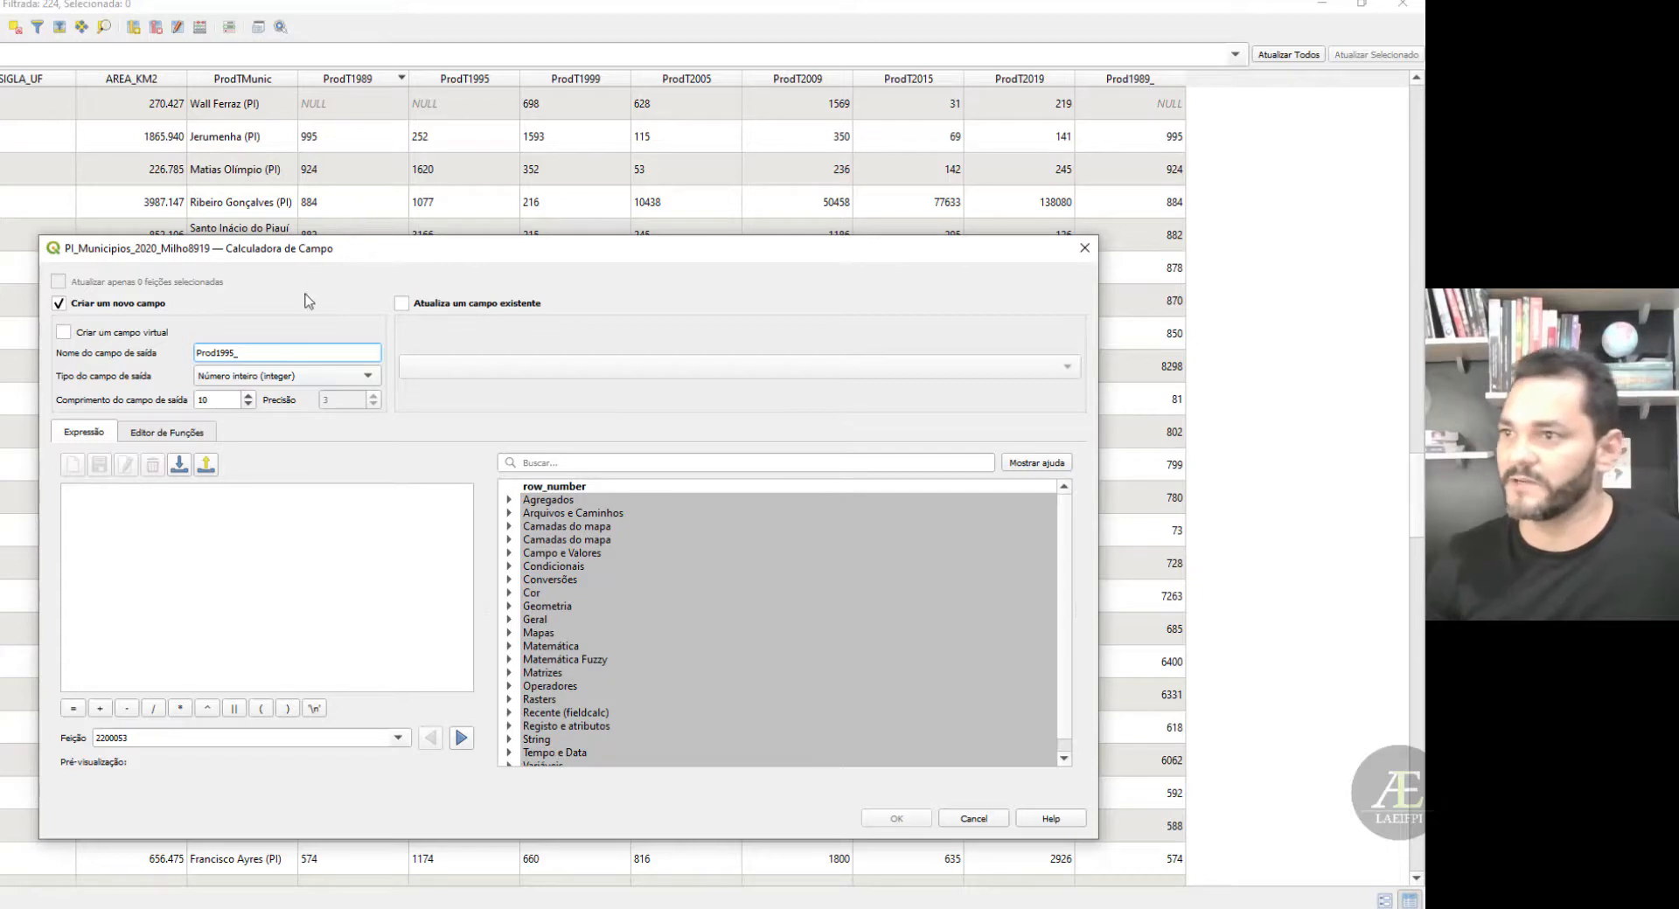
{"action": "left_click_drag", "start_coordinate": [225, 400], "coordinate": [153, 403]}
{"action": "type", "text": "7"}
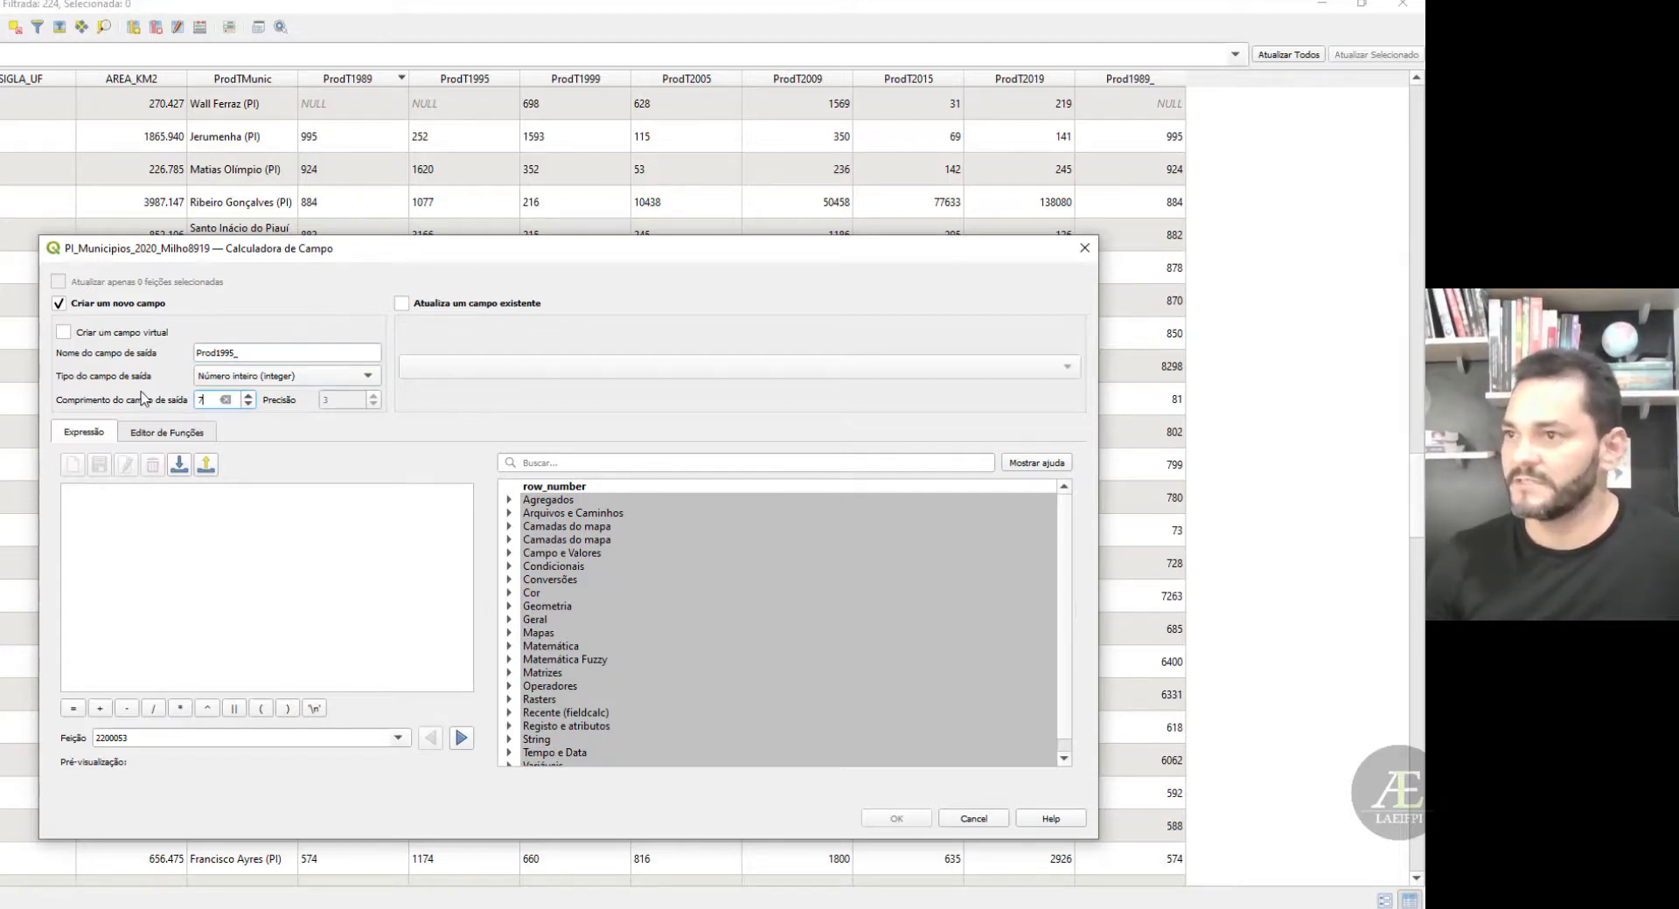
{"action": "left_click", "coordinate": [509, 552]}
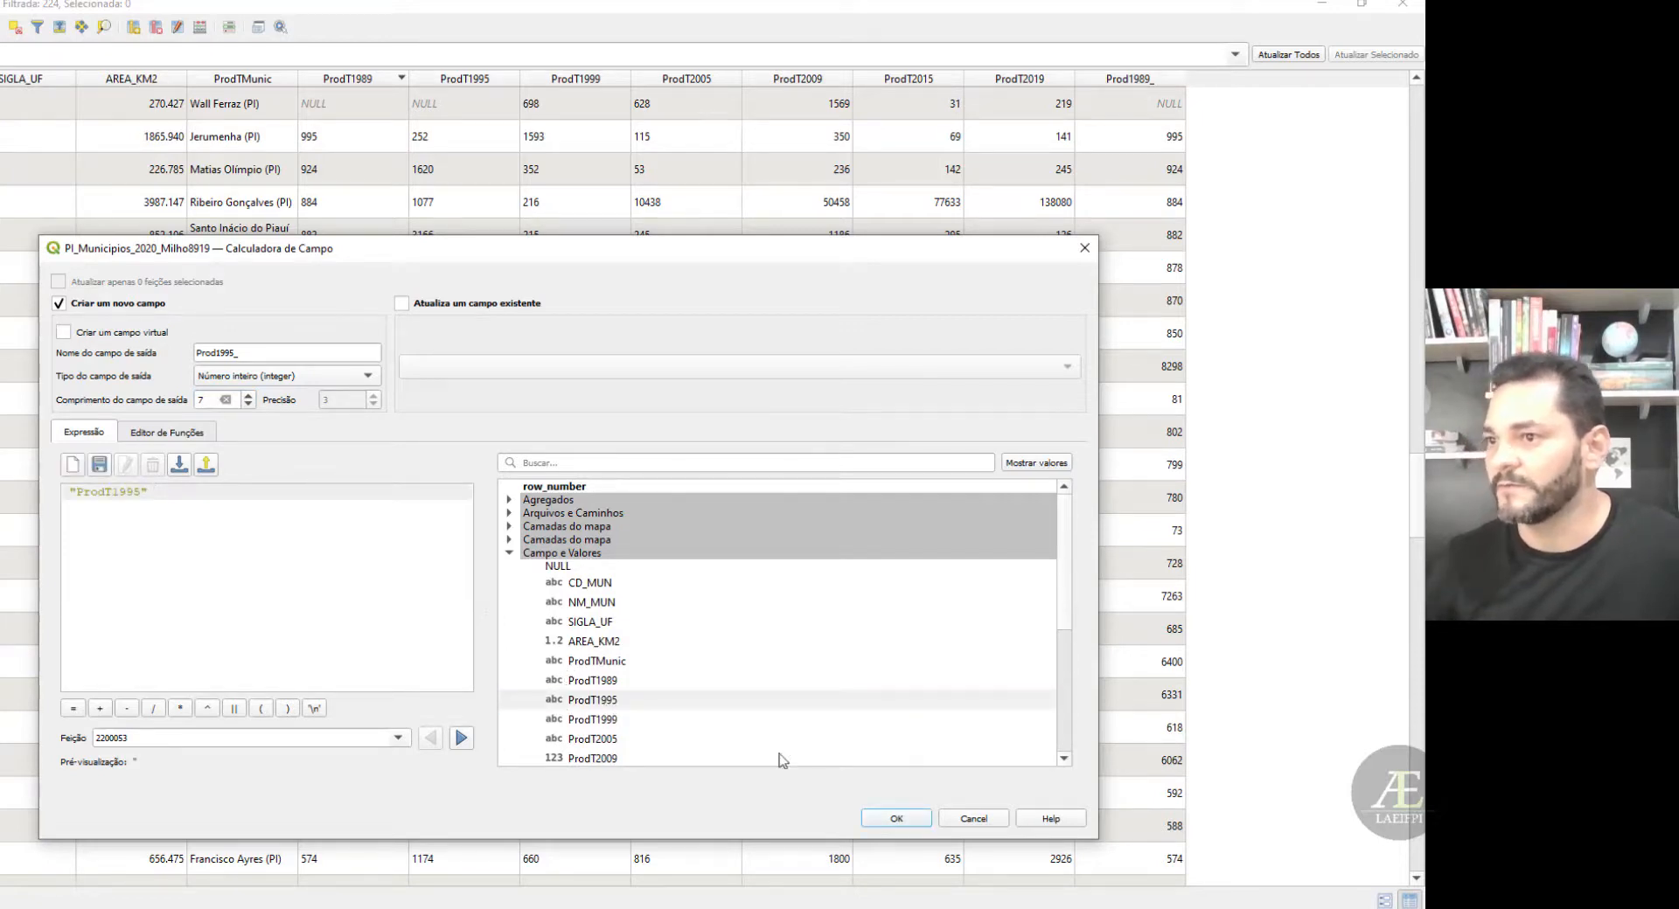
{"action": "left_click", "coordinate": [896, 819]}
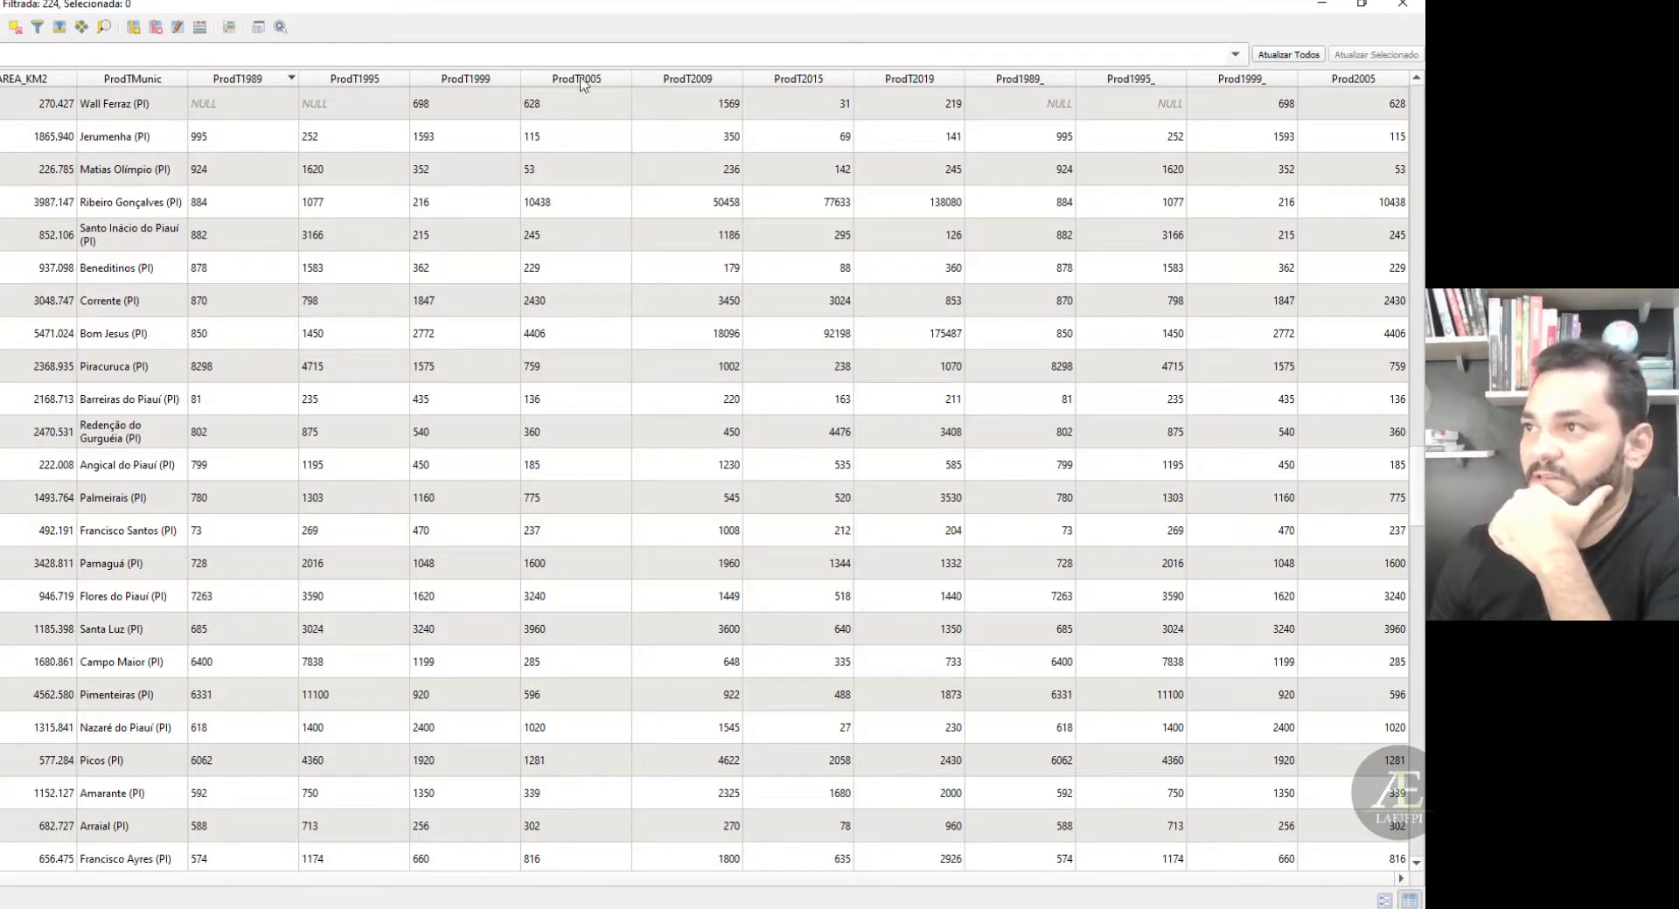
- Delete the original fields ProdT1989, ProdT1995, ProdT1999 and ProdT2005 from the attribute table
{"action": "left_click", "coordinate": [154, 30]}
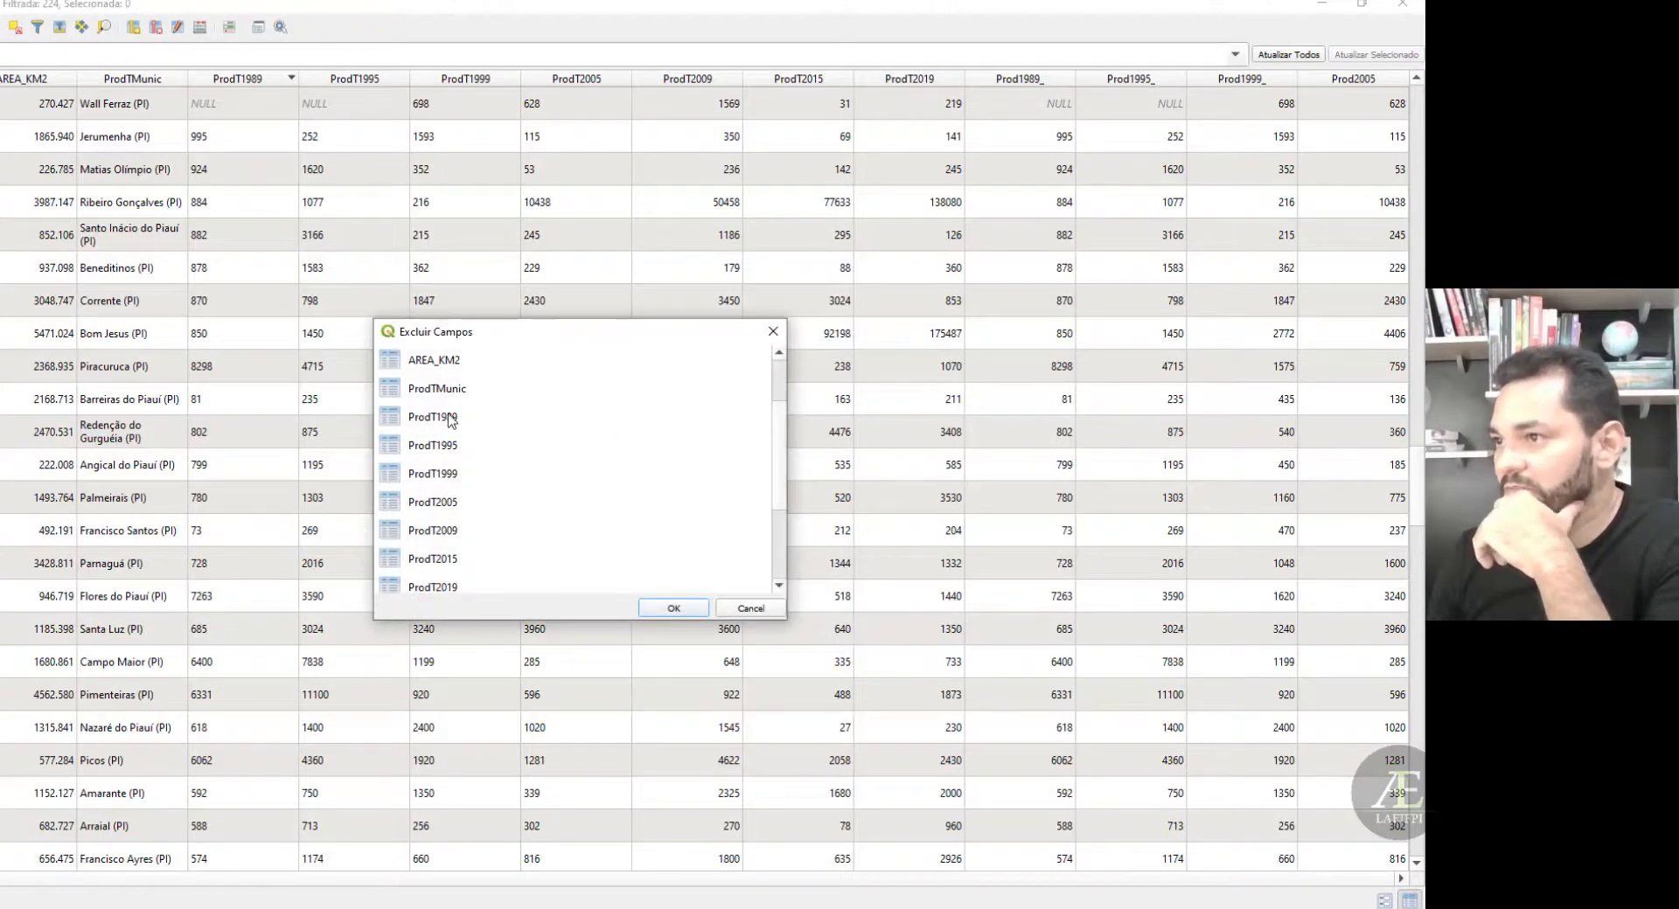
{"action": "left_click", "coordinate": [447, 424]}
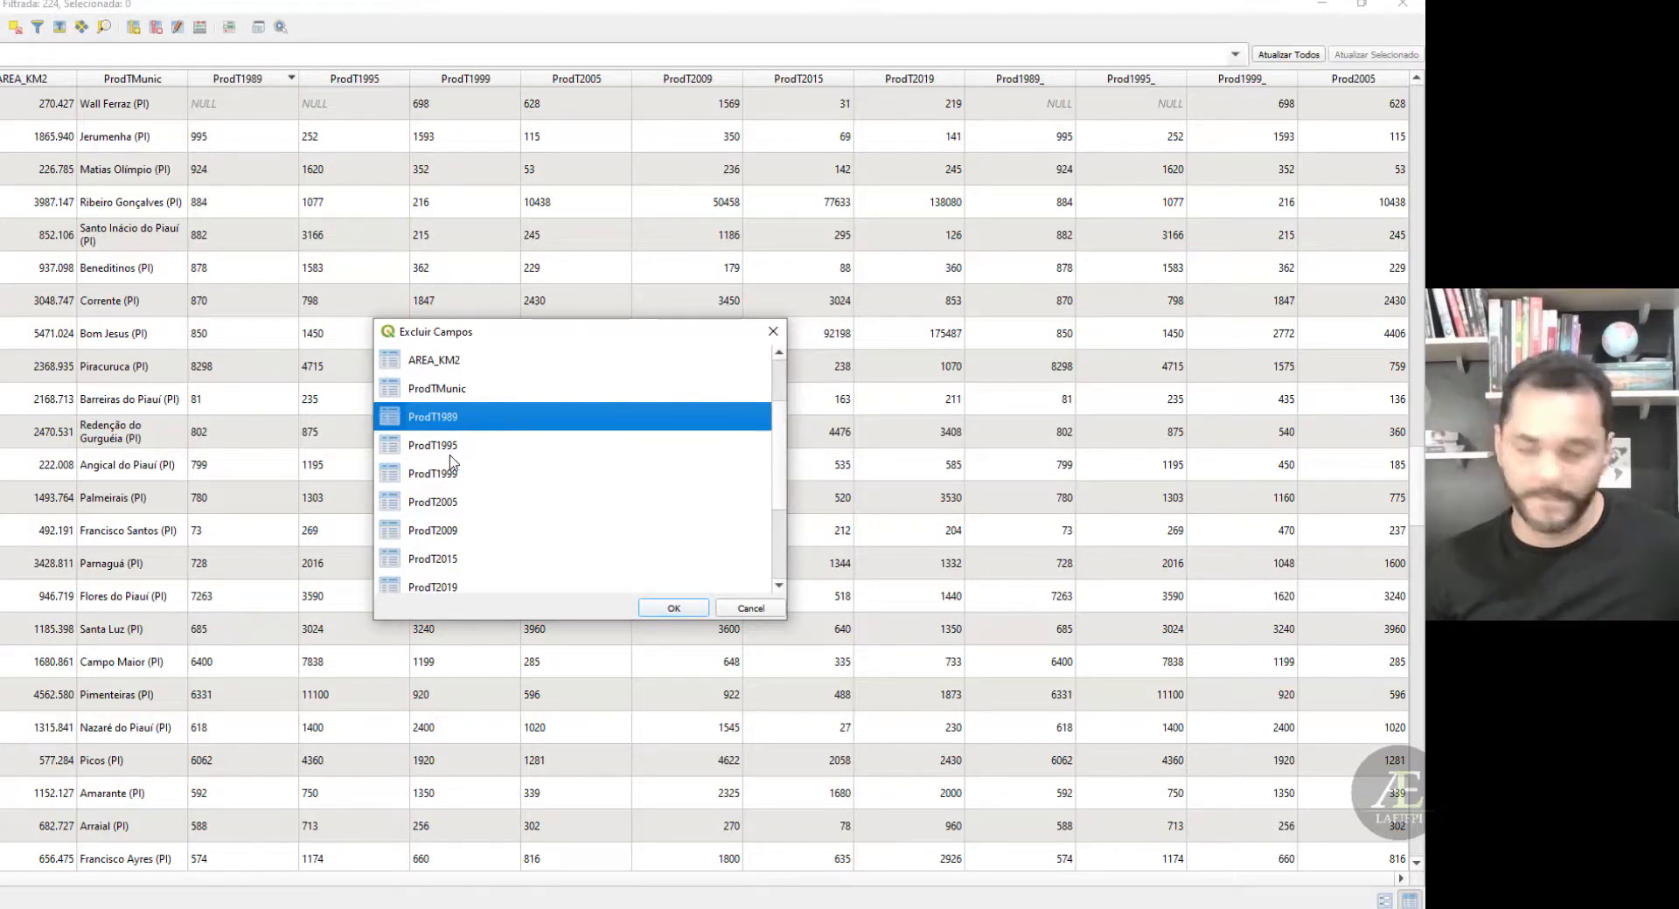
{"action": "left_click", "coordinate": [447, 448]}
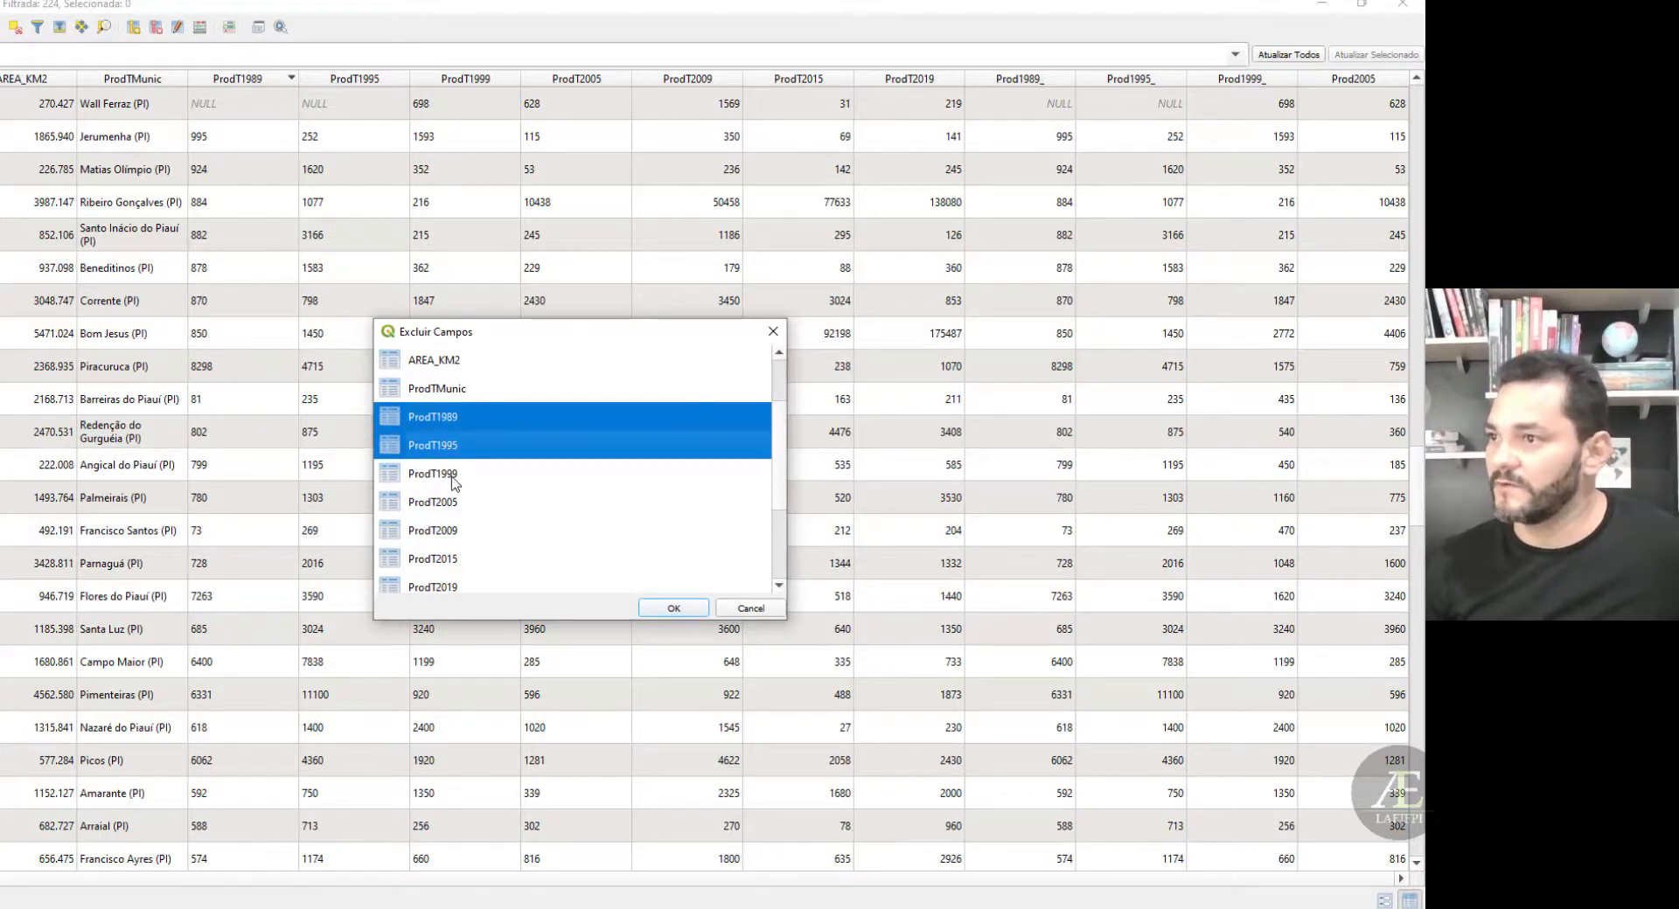
{"action": "left_click", "coordinate": [453, 479]}
{"action": "left_click", "coordinate": [451, 504]}
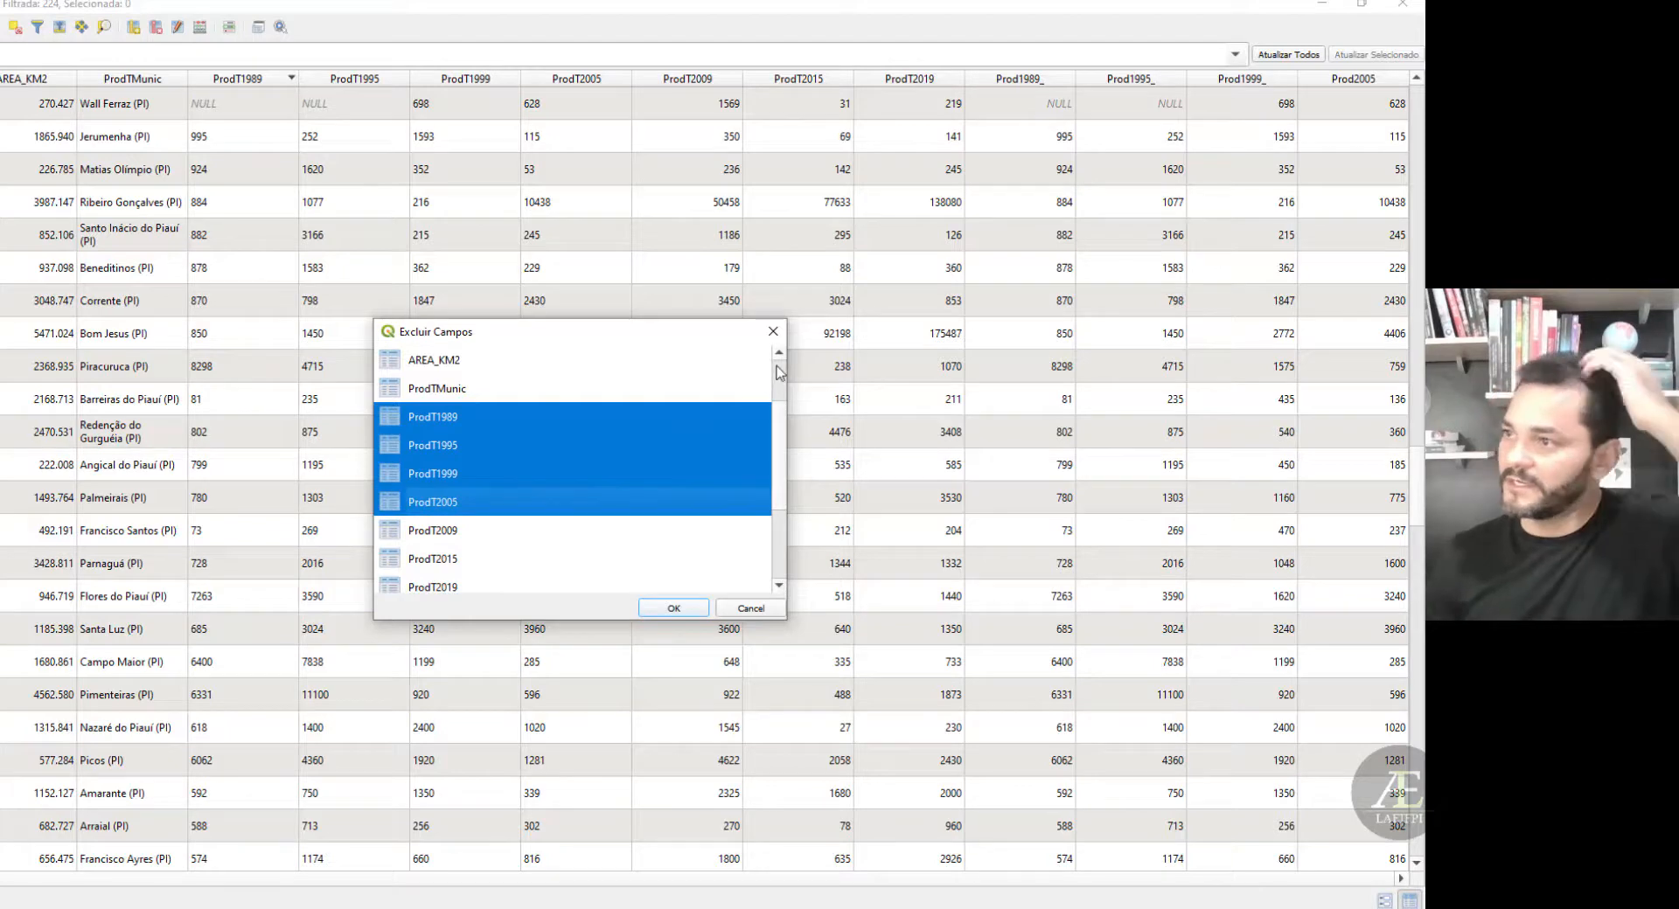
{"action": "left_click_drag", "start_coordinate": [780, 404], "coordinate": [775, 503]}
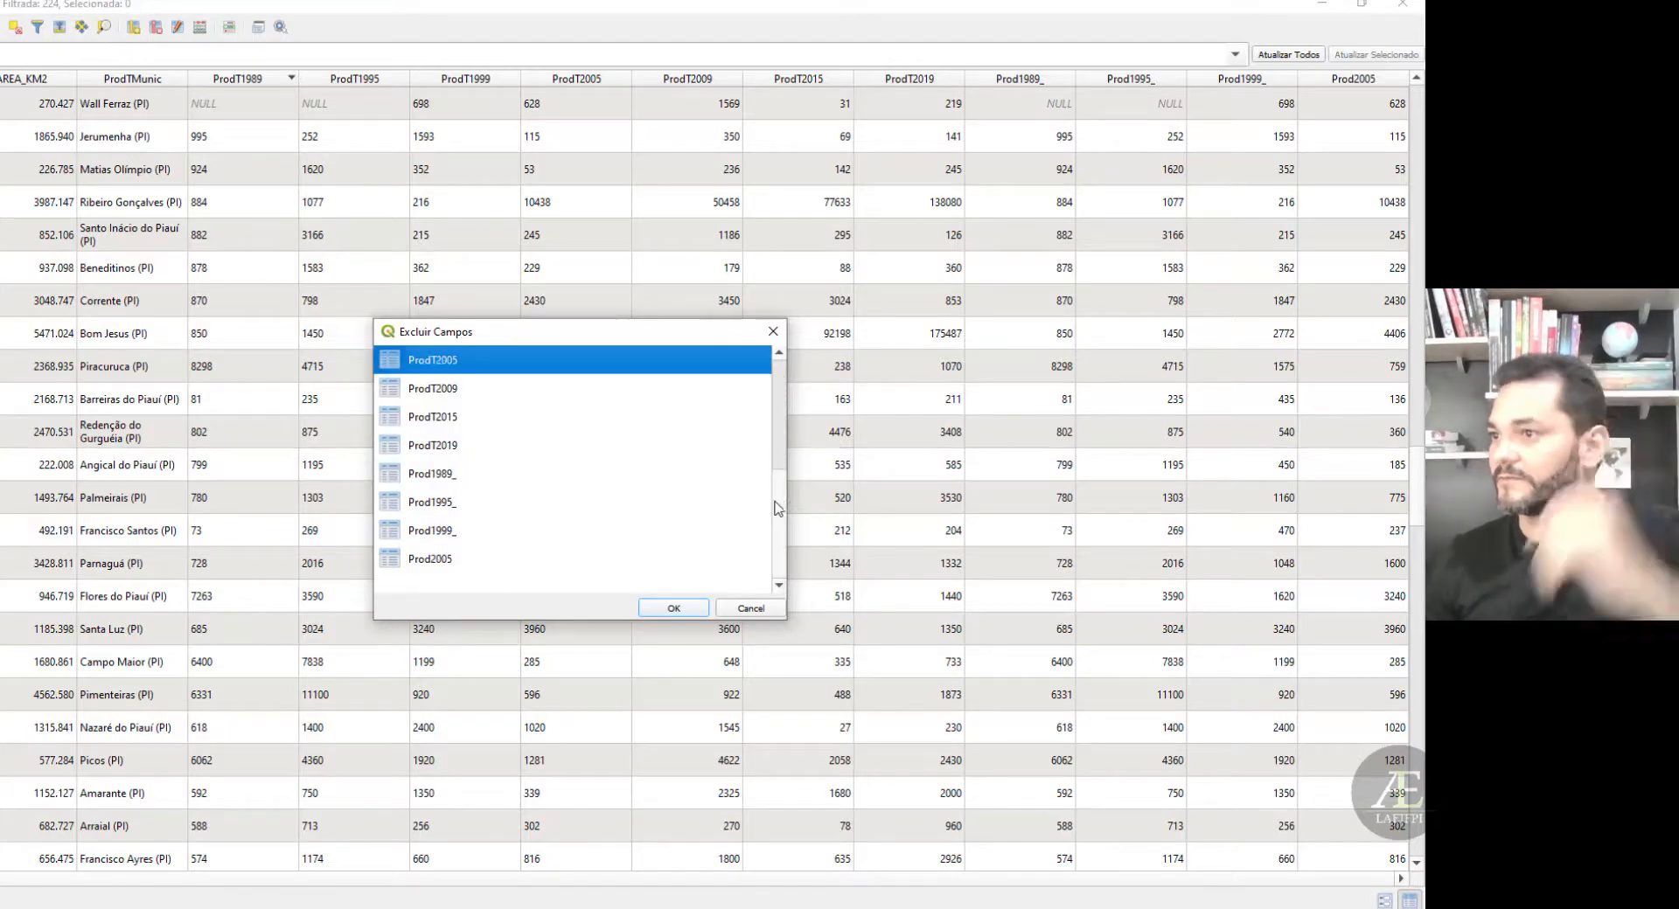
{"action": "left_click", "coordinate": [687, 614]}
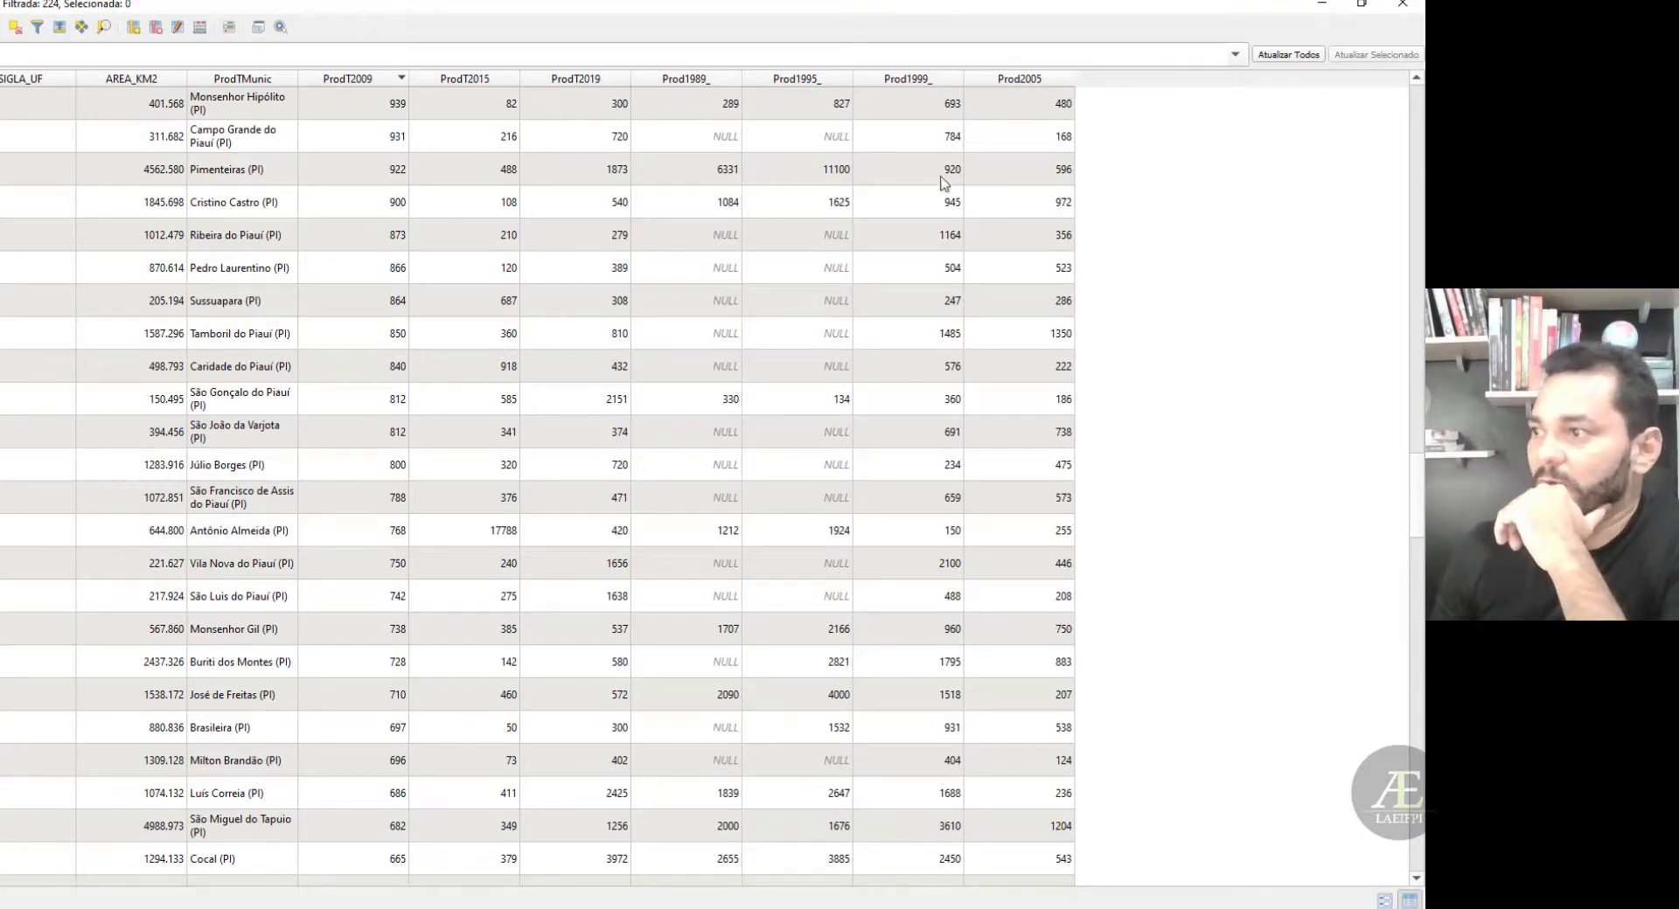
- Close the attribute table, end editing of PI_Municipios_2020_Milho8919 with the field changes saved, and reopen its attribute table
{"action": "scroll", "coordinate": [914, 280], "scroll_direction": "down", "scroll_amount": 3}
{"action": "scroll", "coordinate": [914, 280], "scroll_direction": "down", "scroll_amount": 6}
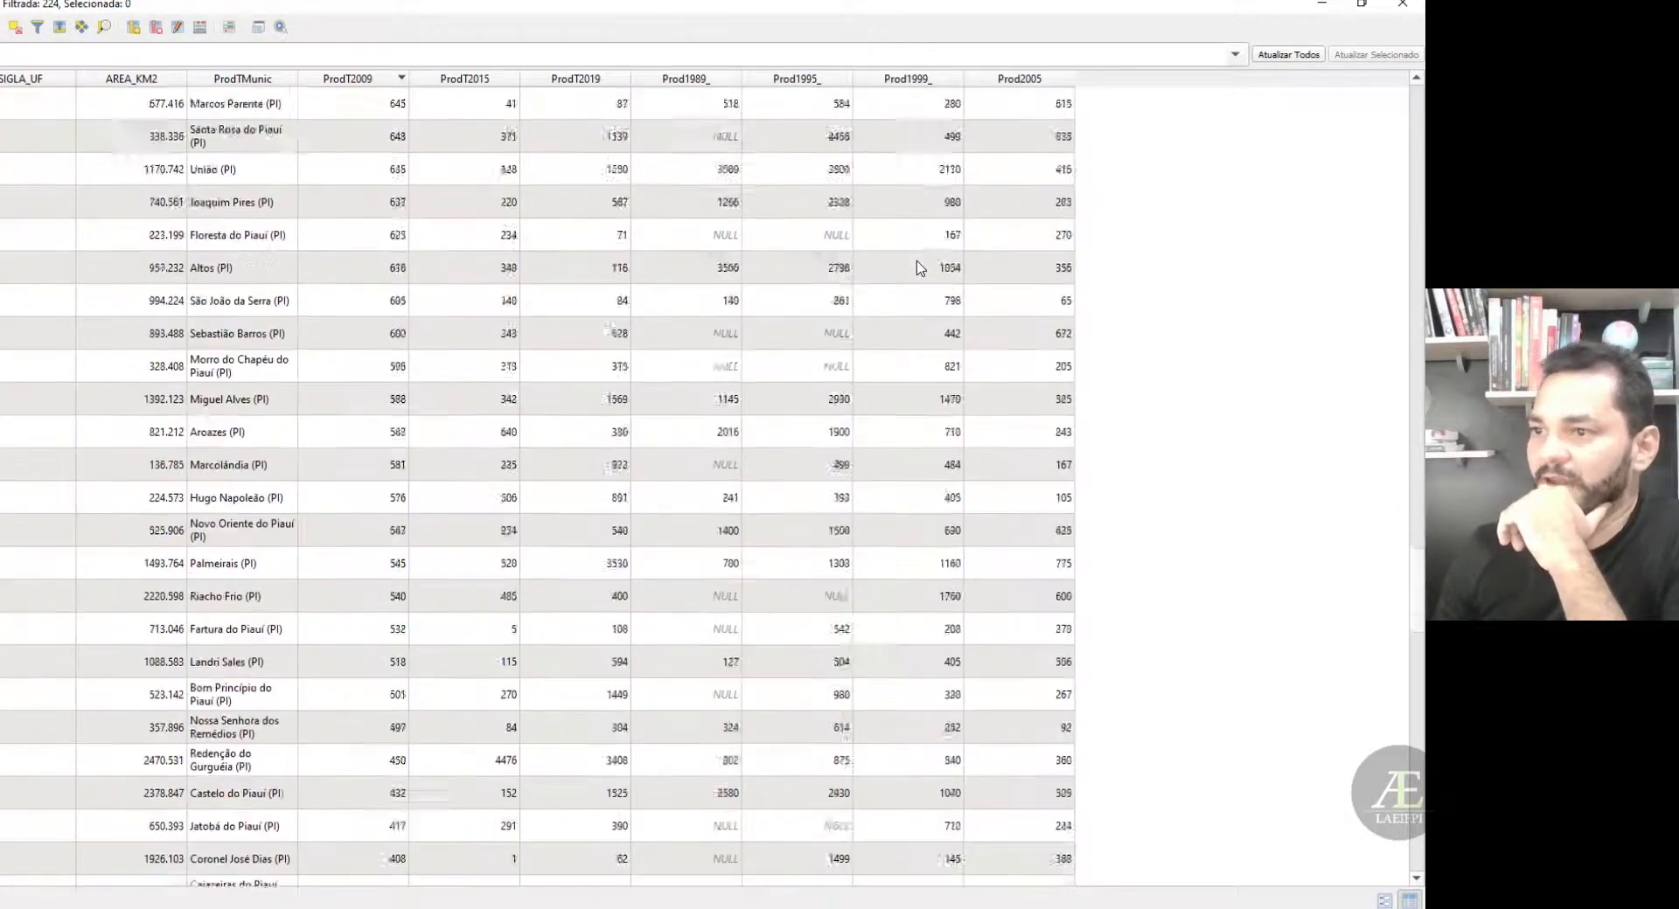
{"action": "scroll", "coordinate": [914, 279], "scroll_direction": "up", "scroll_amount": 14}
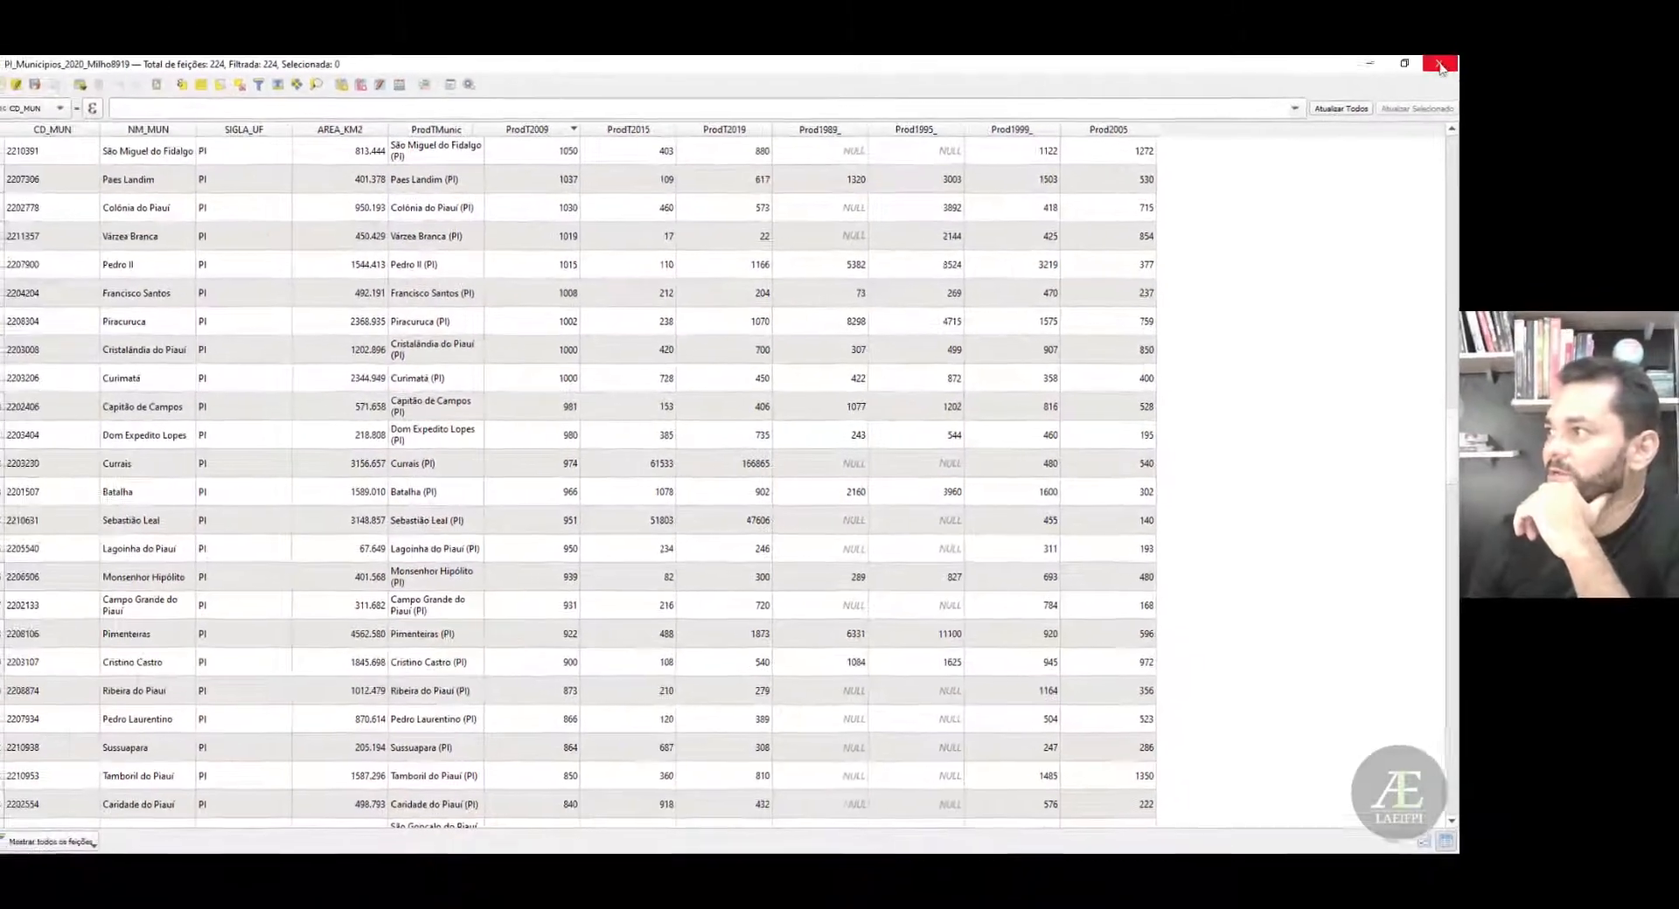
{"action": "left_click", "coordinate": [1411, 15]}
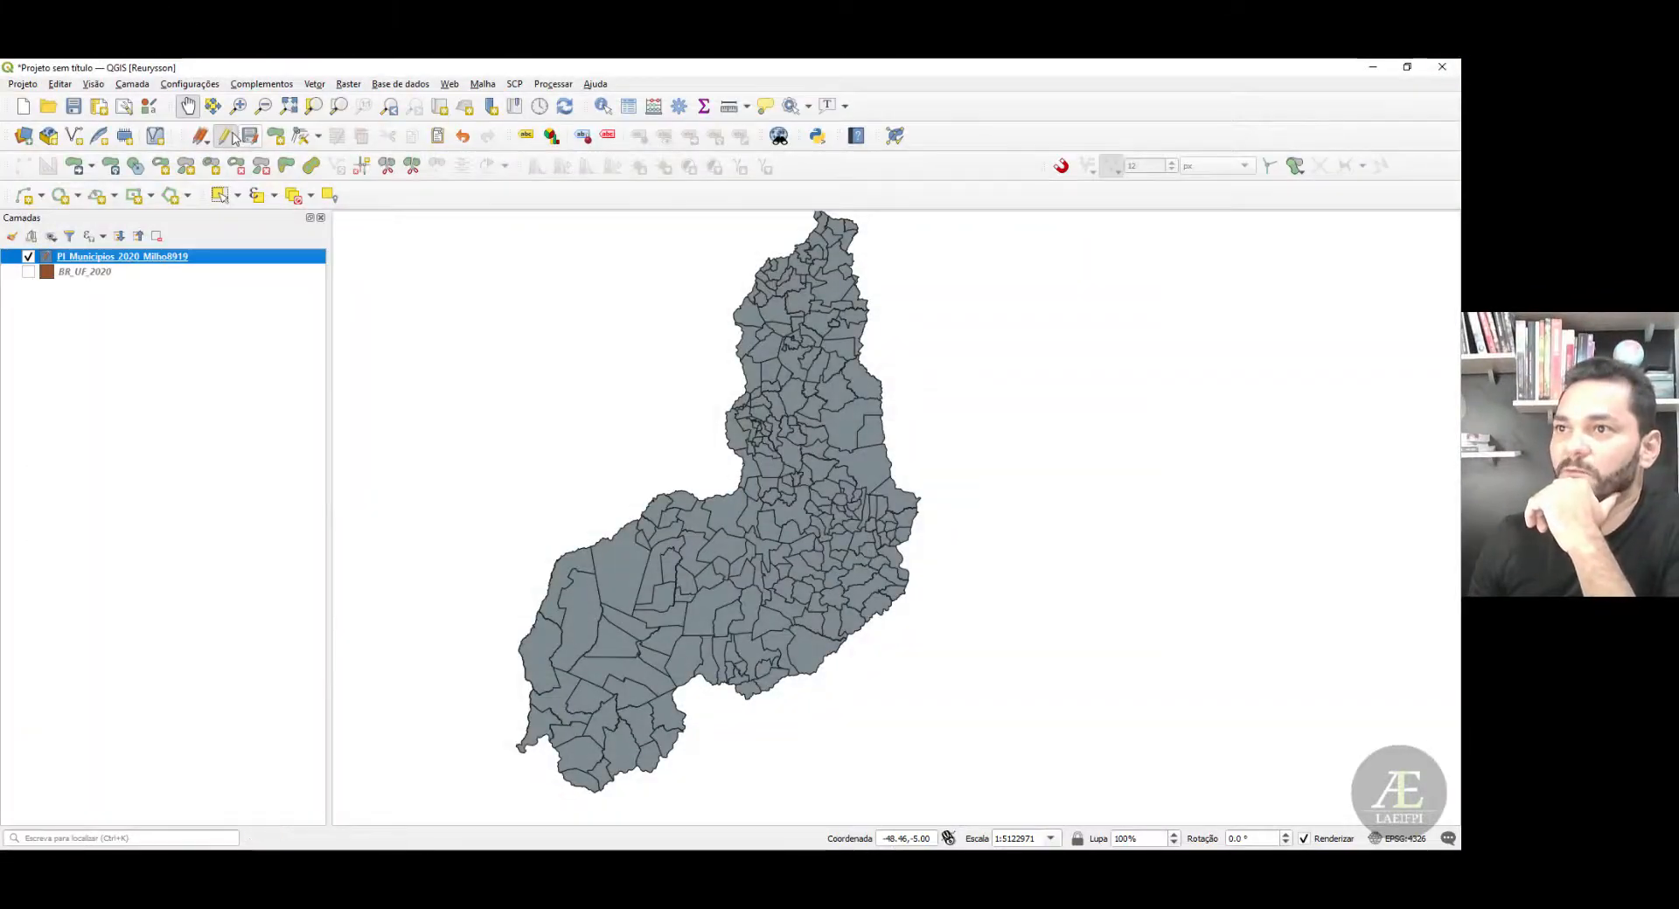
{"action": "left_click", "coordinate": [224, 136]}
{"action": "left_click", "coordinate": [755, 472]}
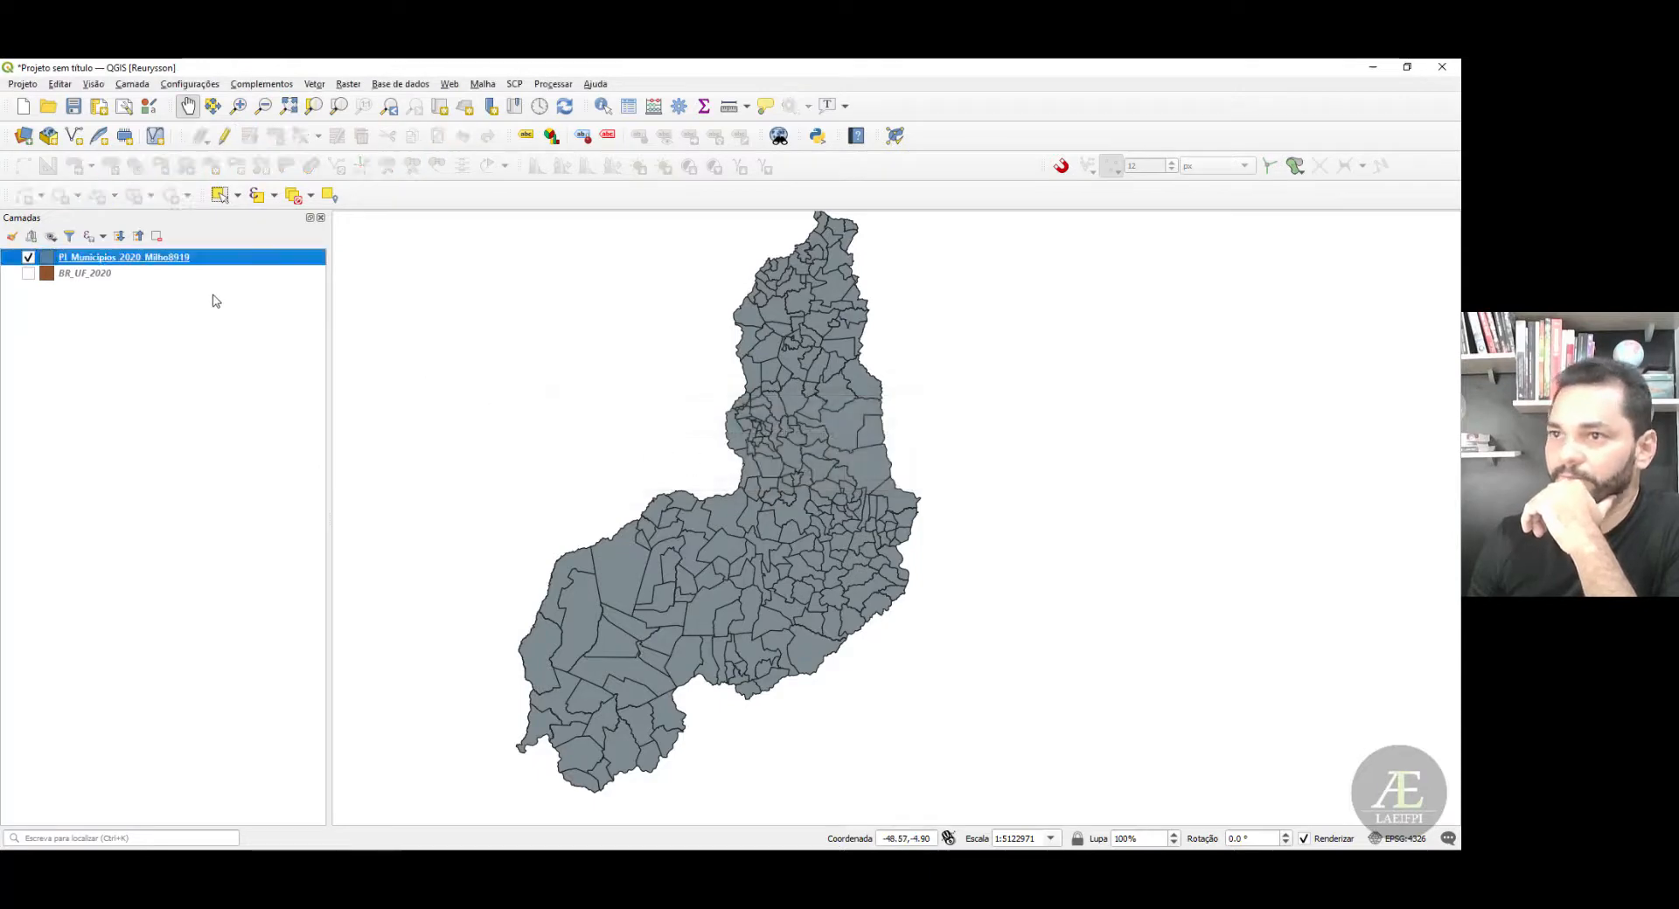
{"action": "right_click", "coordinate": [174, 258]}
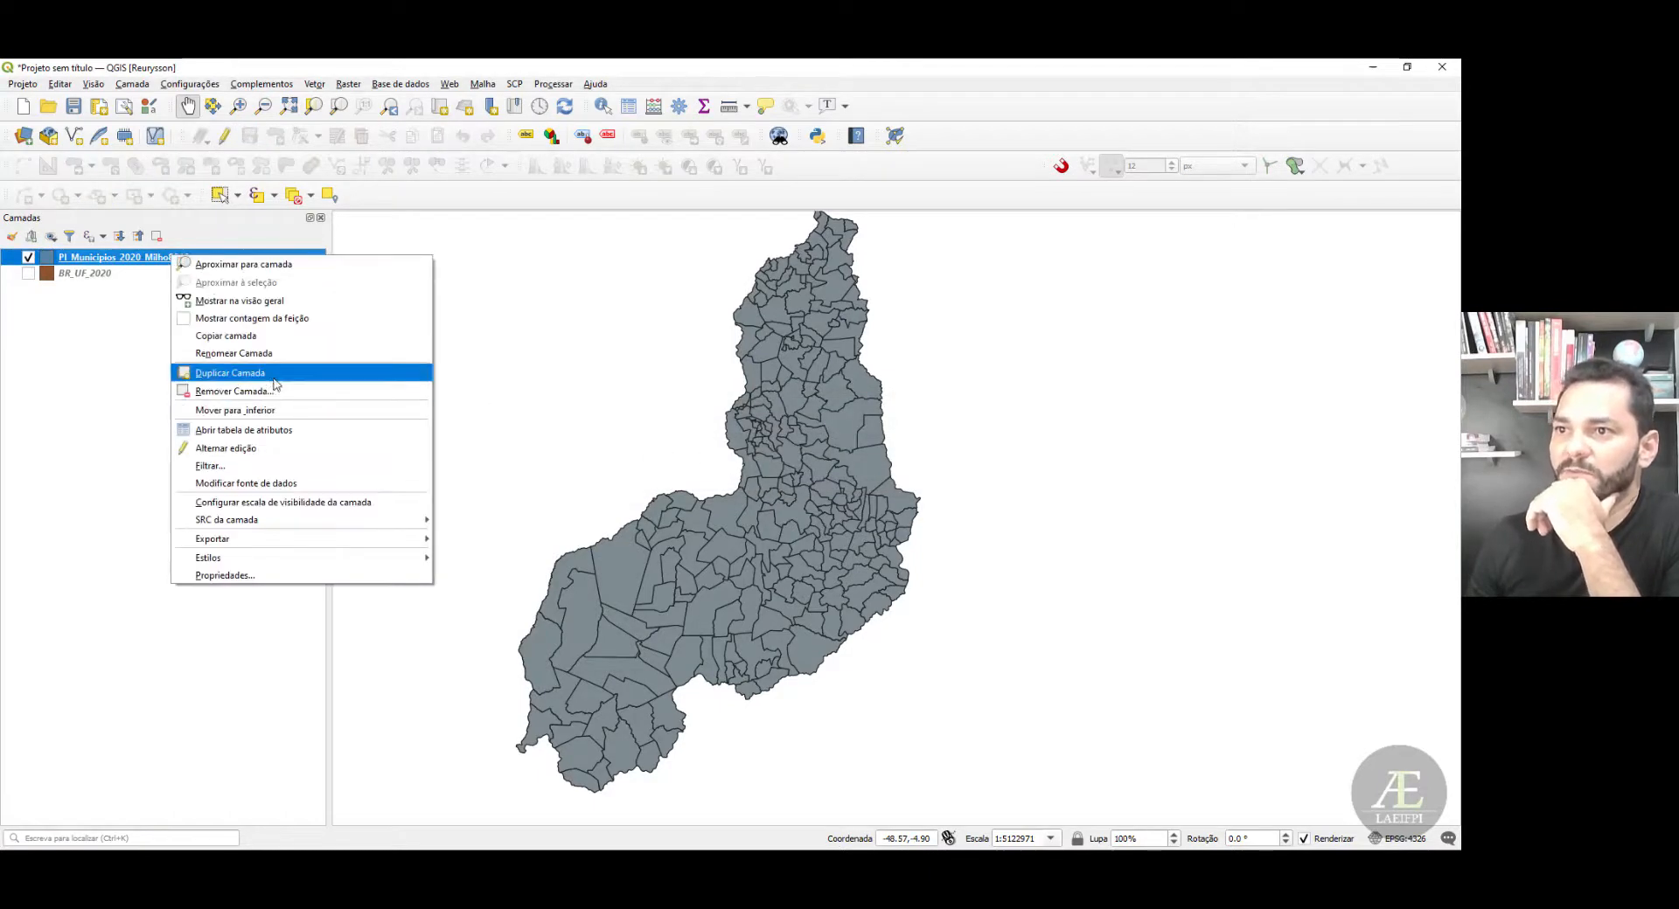
{"action": "left_click", "coordinate": [263, 431]}
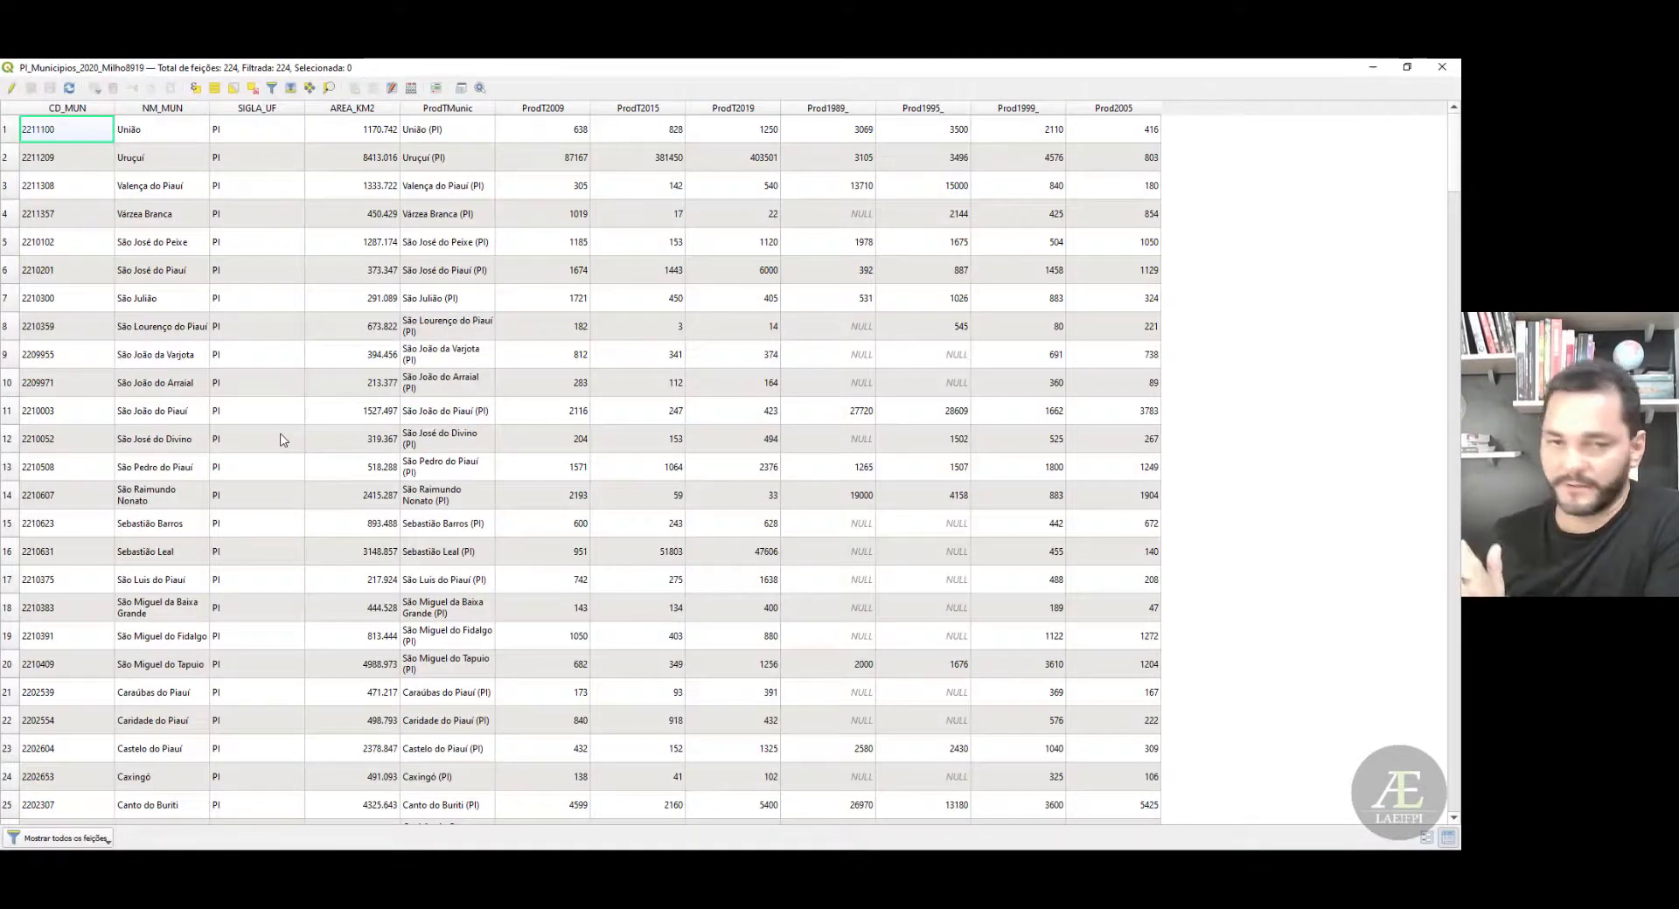